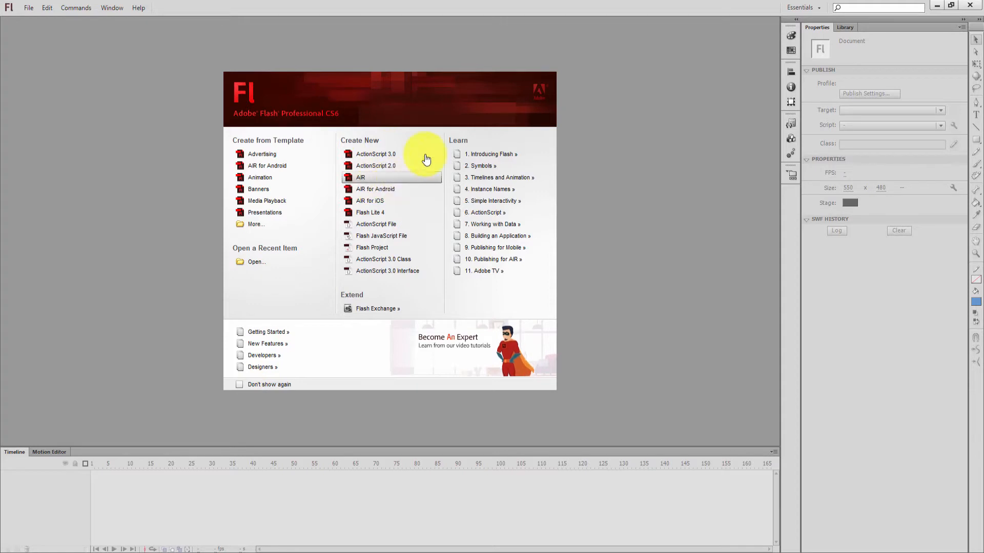
- Create a new ActionScript 2.0 document and set the stage magnification to Show All
{"action": "left_click", "coordinate": [369, 166]}
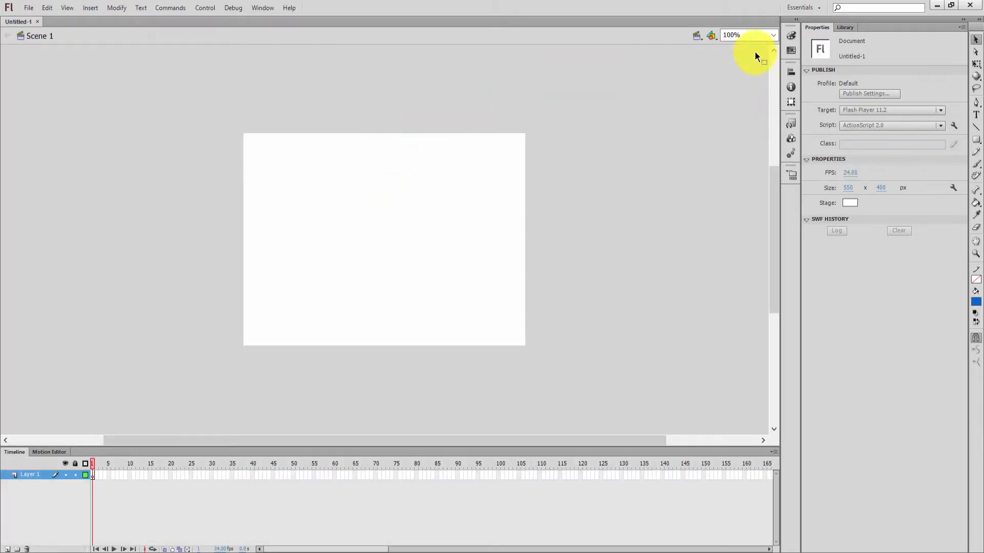
{"action": "left_click", "coordinate": [773, 33]}
{"action": "left_click", "coordinate": [746, 63]}
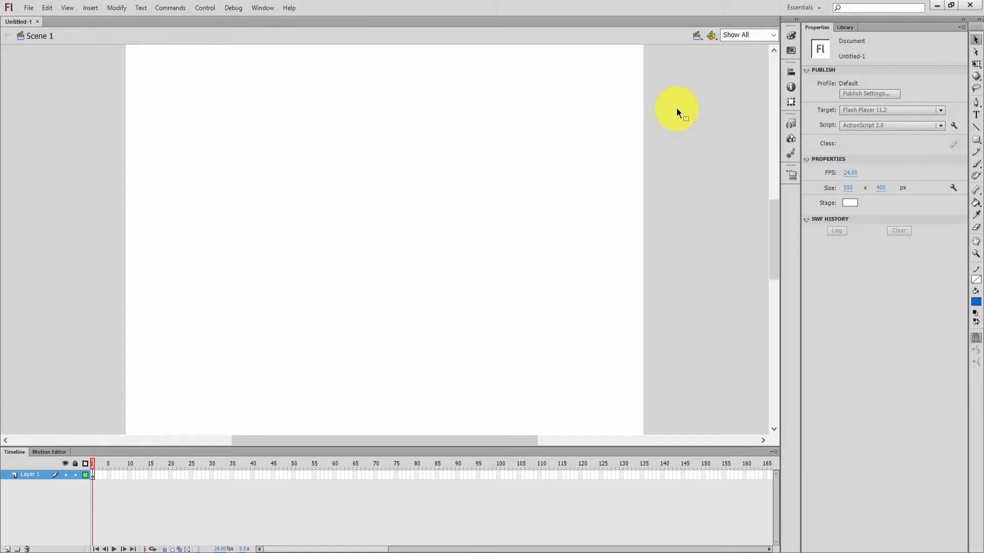
- Look through the Animator, Debug, Designer and Classic workspace layouts and return to Essentials
{"action": "left_click", "coordinate": [814, 10]}
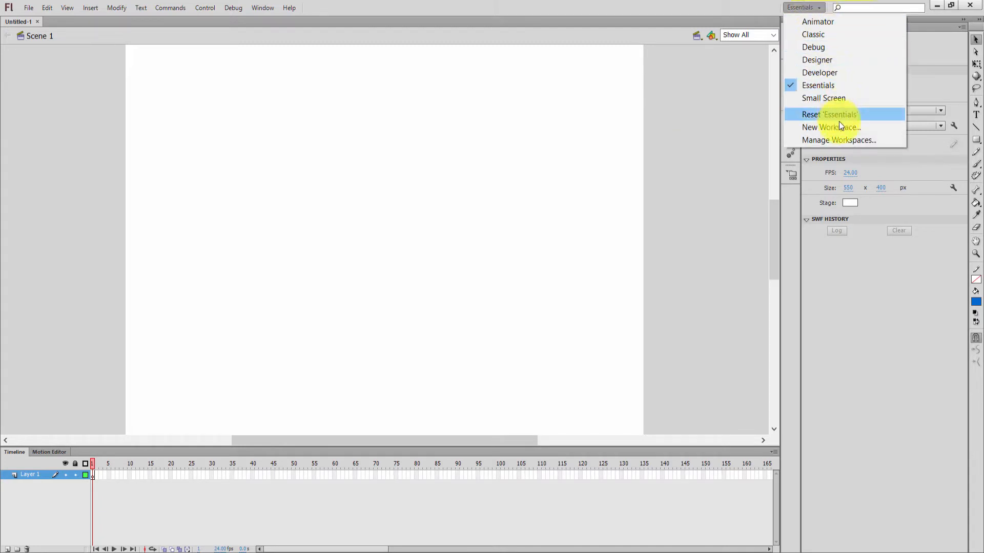
{"action": "left_click", "coordinate": [819, 22]}
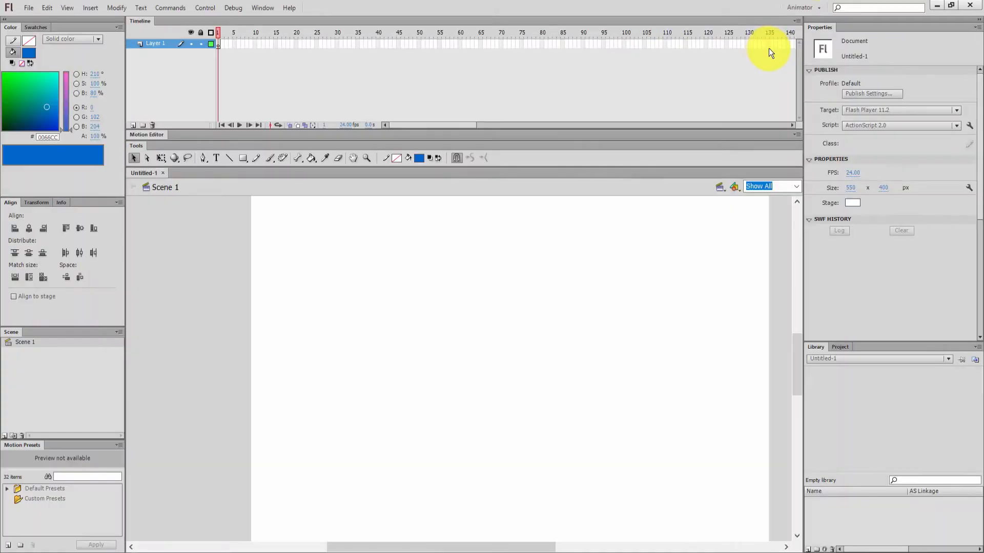
{"action": "left_click", "coordinate": [810, 11]}
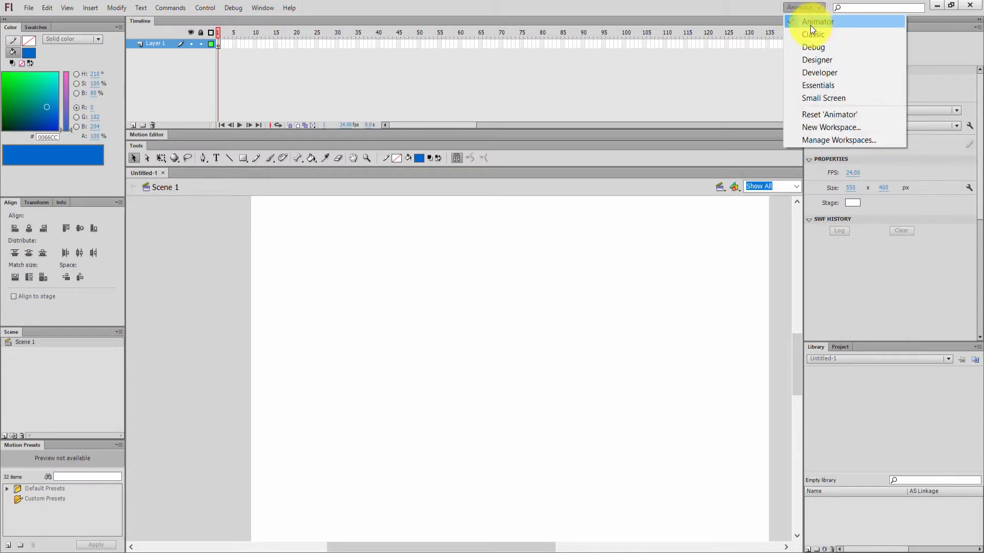
{"action": "left_click", "coordinate": [812, 47]}
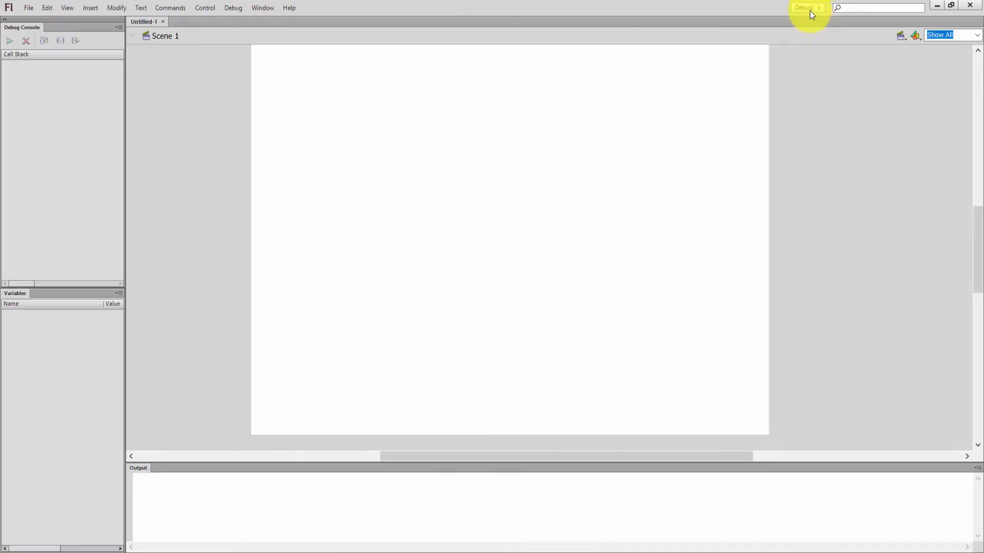
{"action": "left_click", "coordinate": [808, 8]}
{"action": "left_click", "coordinate": [826, 60]}
{"action": "left_click", "coordinate": [816, 9]}
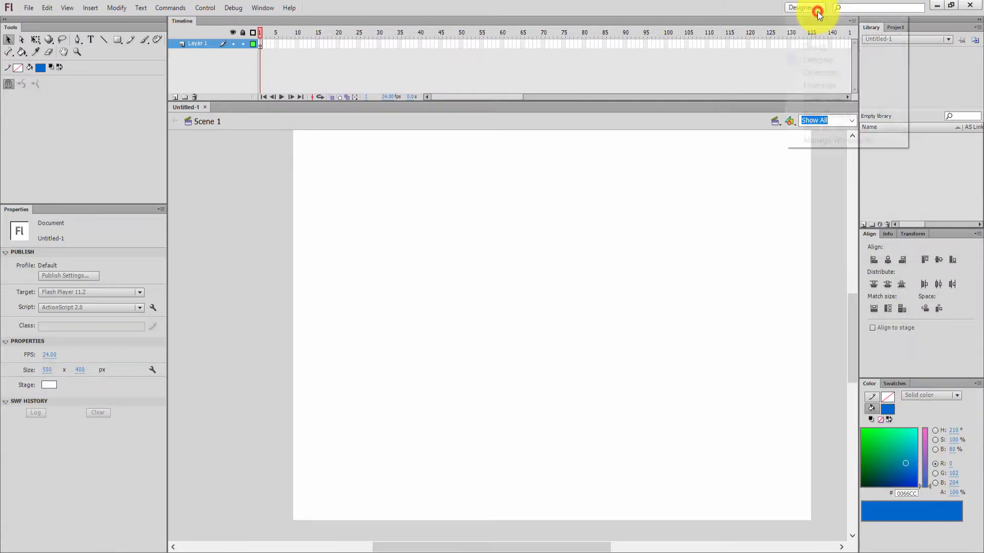
{"action": "left_click", "coordinate": [818, 35]}
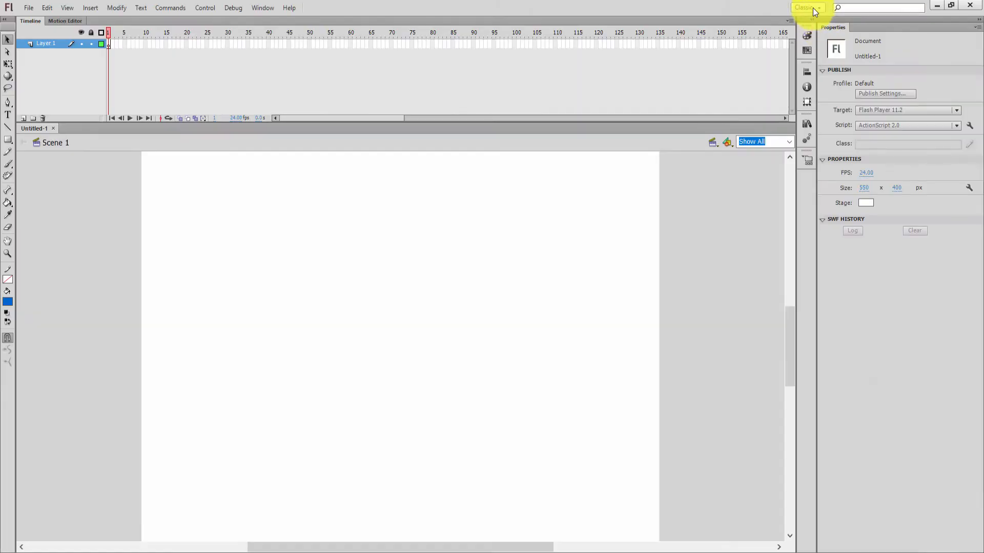
{"action": "left_click", "coordinate": [812, 7]}
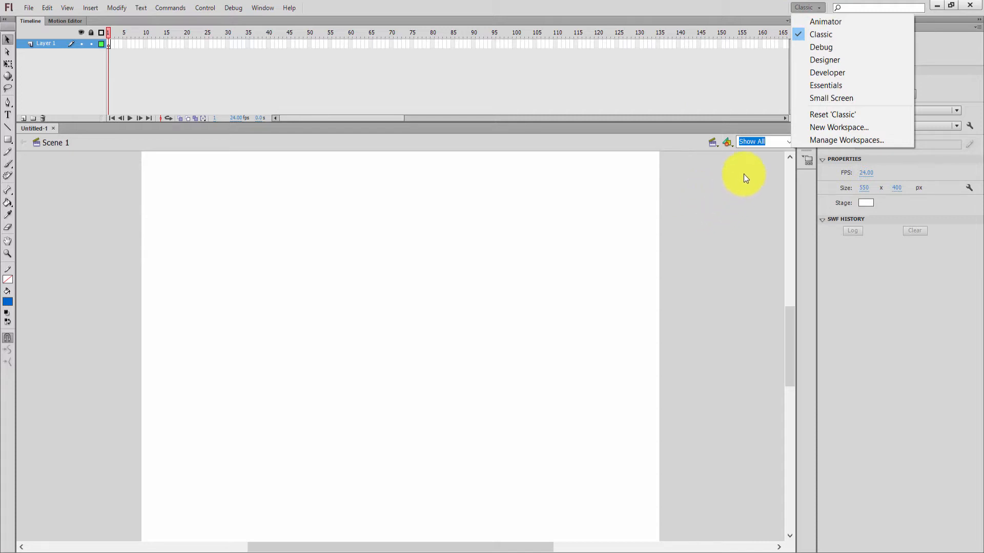
{"action": "left_click", "coordinate": [674, 253]}
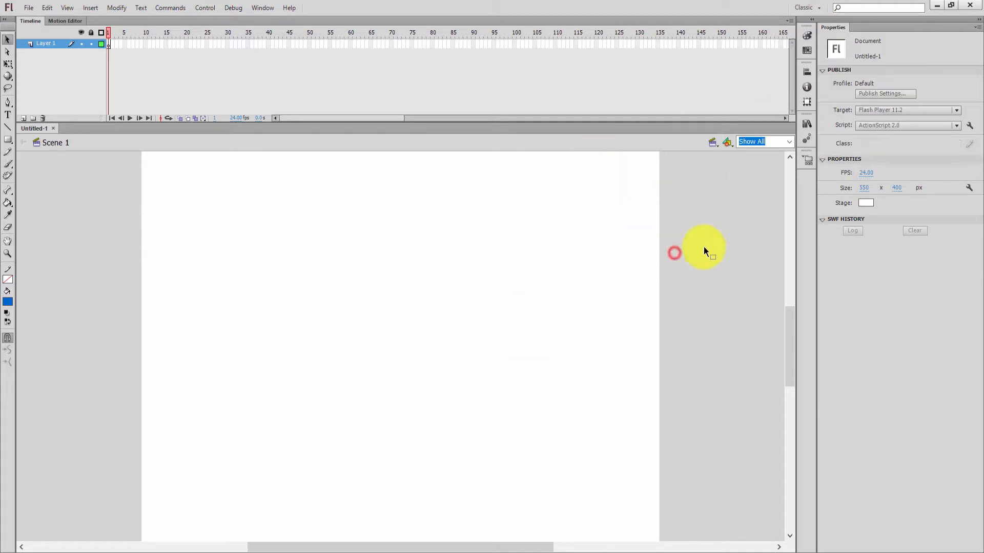
{"action": "left_click", "coordinate": [821, 11]}
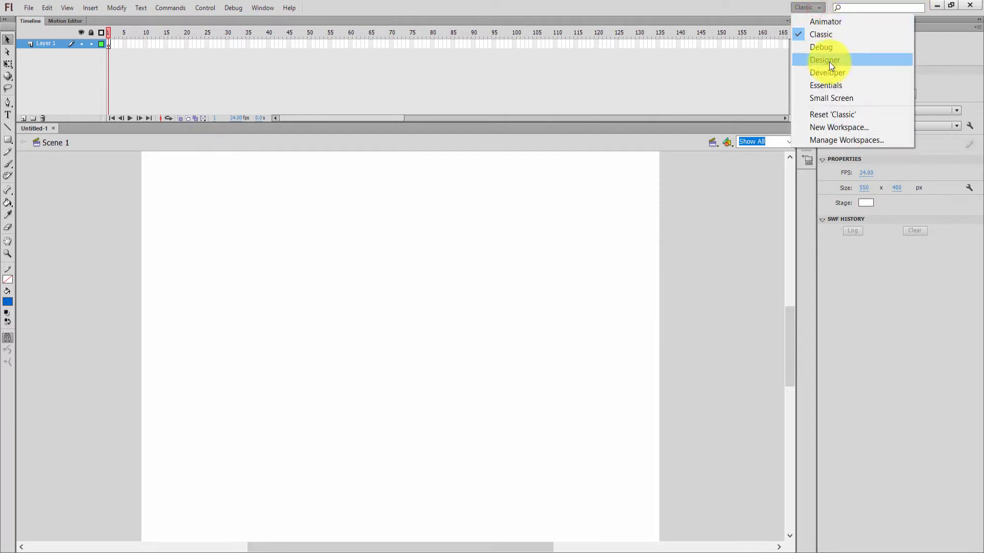
{"action": "left_click", "coordinate": [835, 85]}
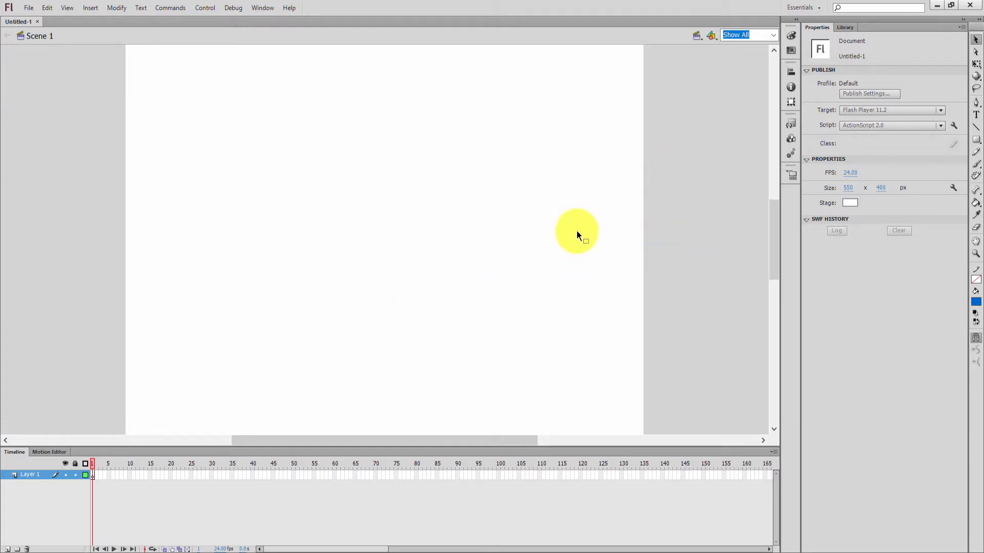
- Try the Classic workspace with the stage magnification set to Show All, and switch back to Essentials
{"action": "left_click", "coordinate": [801, 8]}
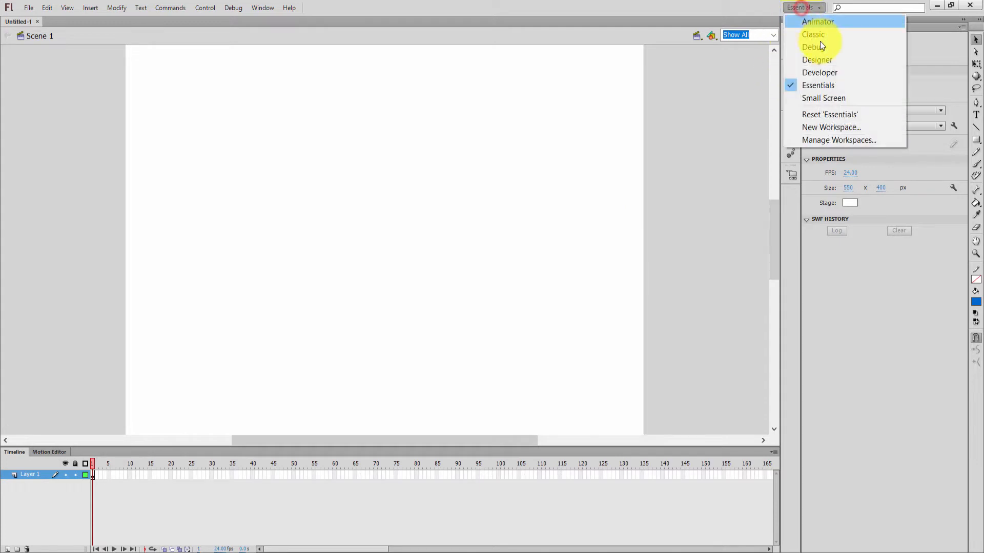
{"action": "left_click", "coordinate": [829, 33]}
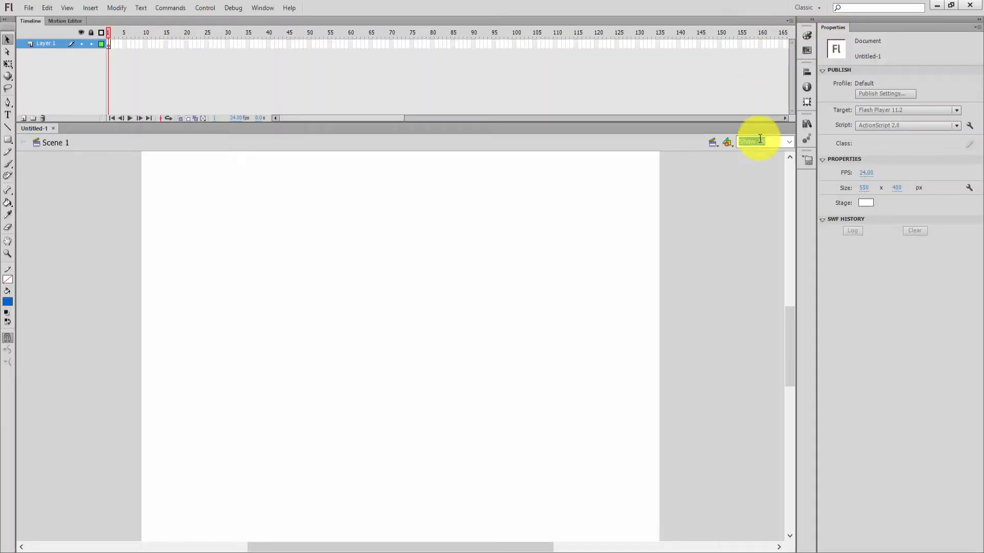
{"action": "left_click", "coordinate": [789, 147]}
{"action": "left_click", "coordinate": [762, 168]}
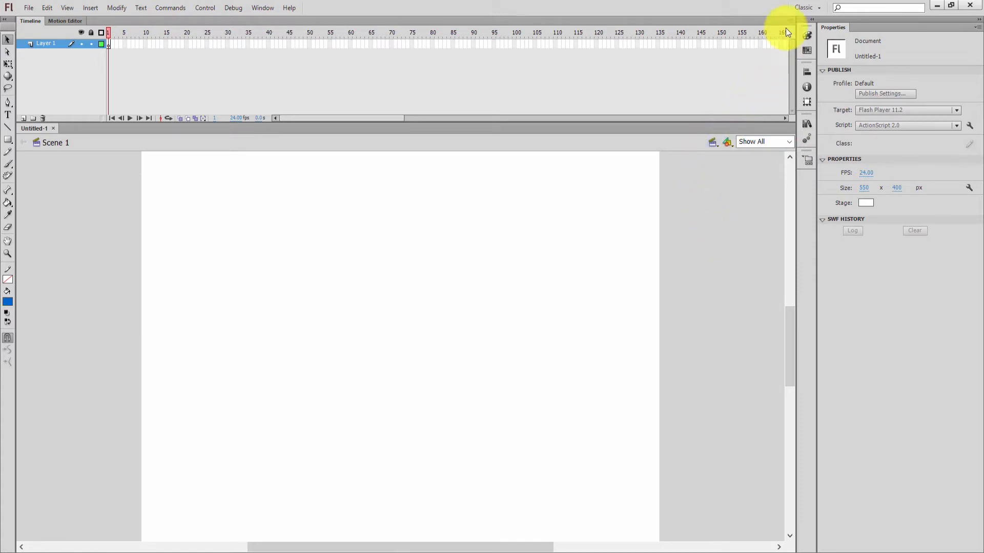
{"action": "left_click", "coordinate": [797, 8]}
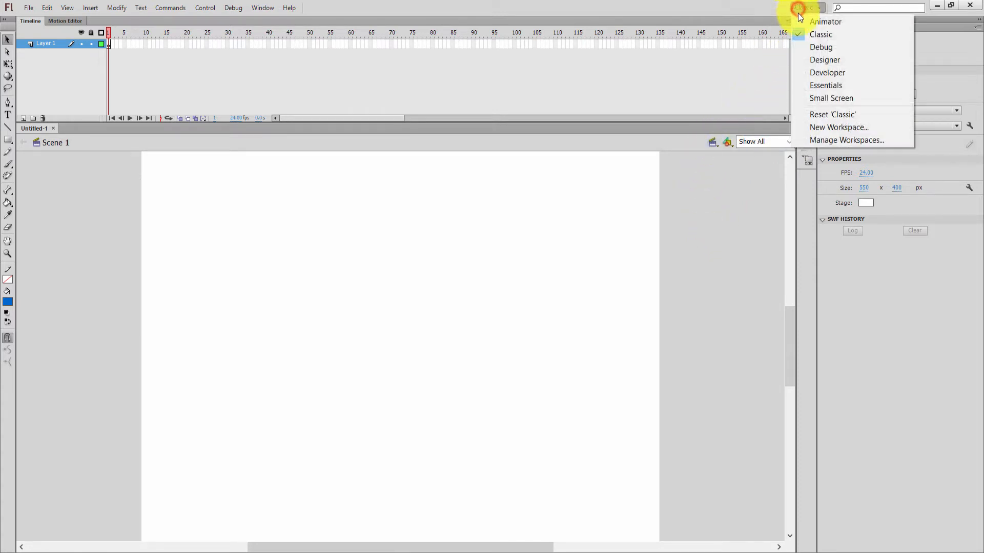
{"action": "left_click", "coordinate": [829, 86]}
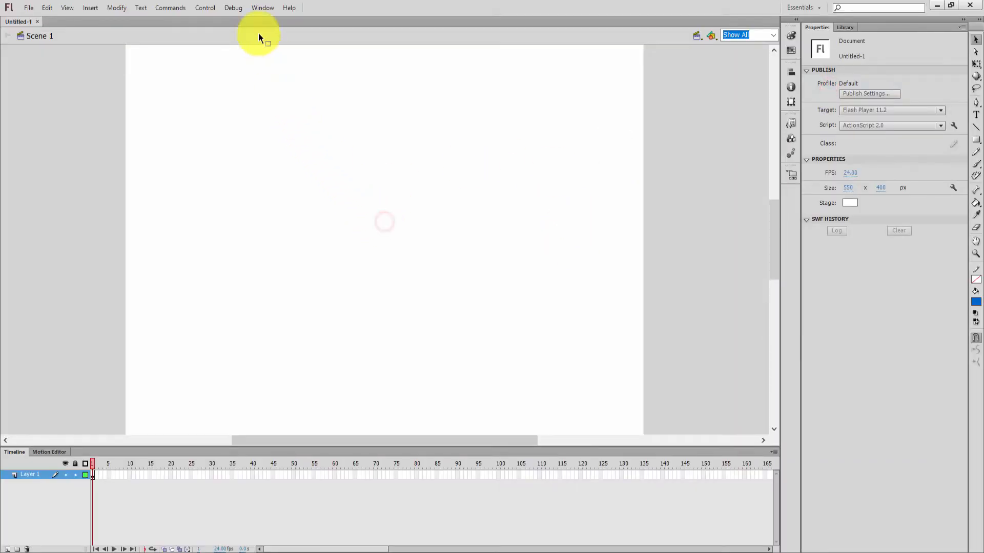
- Examine which panels and common libraries can be shown in the workspace
{"action": "left_click", "coordinate": [257, 8]}
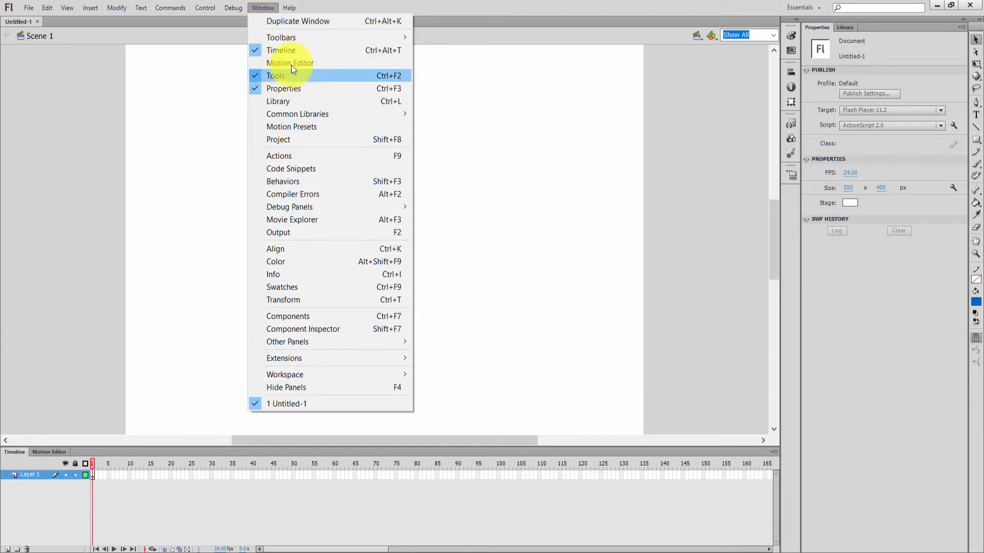
{"action": "mouse_move", "coordinate": [296, 40]}
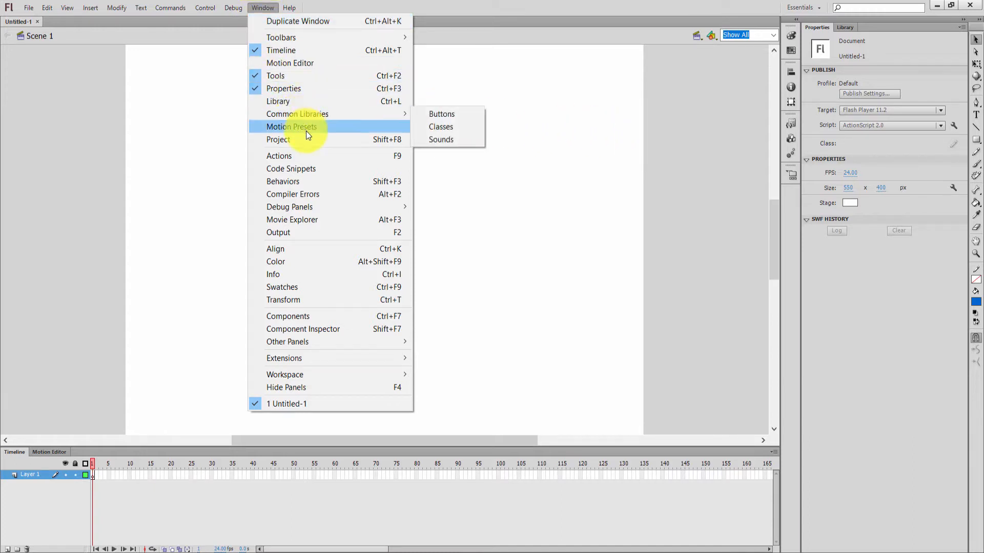
{"action": "left_click", "coordinate": [590, 214]}
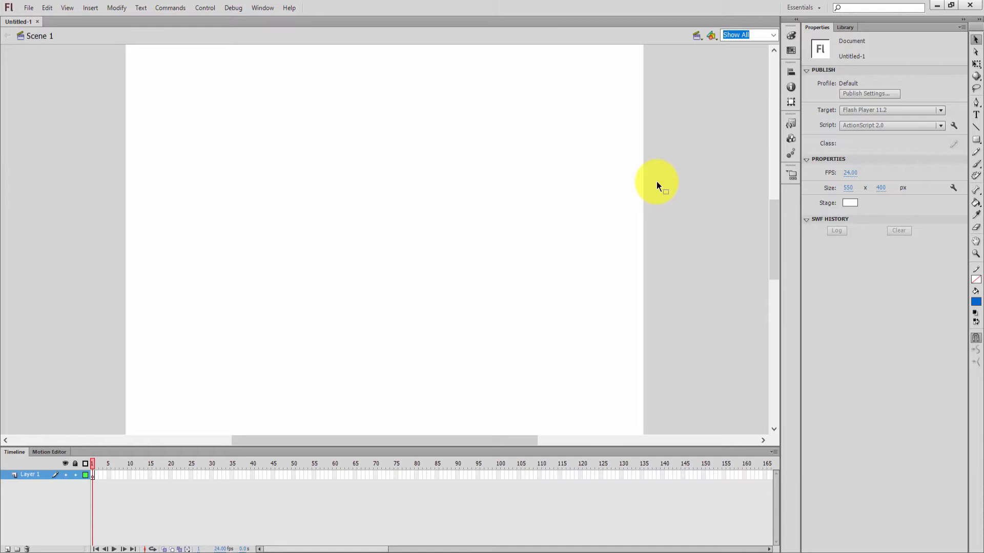
{"action": "left_click", "coordinate": [656, 181]}
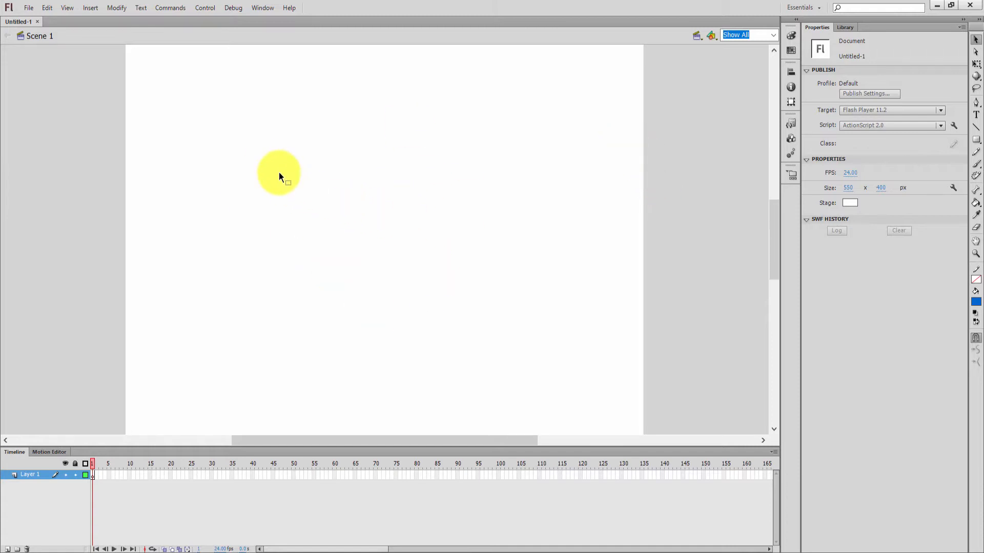
{"action": "left_click", "coordinate": [221, 128]}
{"action": "left_click", "coordinate": [346, 199]}
{"action": "left_click", "coordinate": [336, 241]}
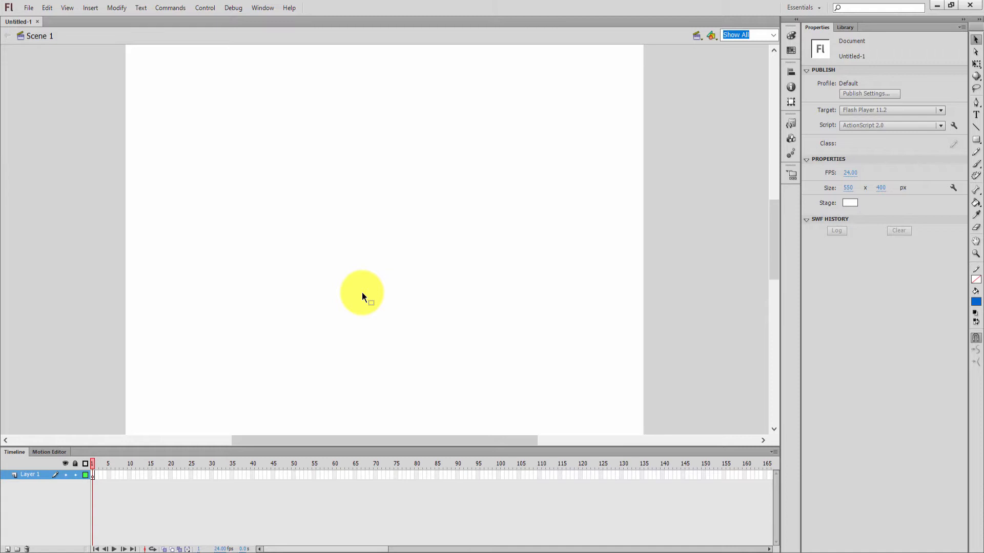
- Examine the ActionScript versions offered in the document's publish properties without choosing another one
{"action": "left_click", "coordinate": [913, 128]}
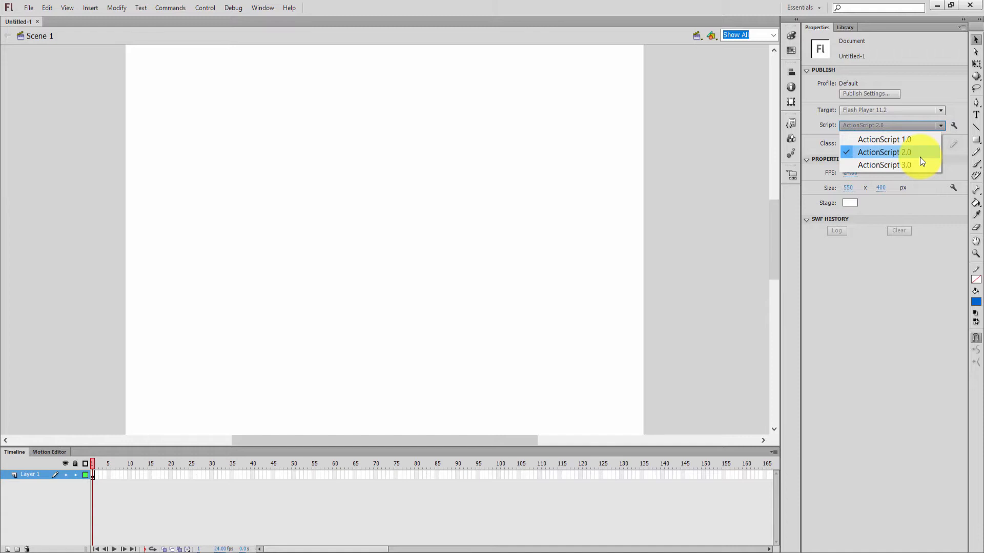
{"action": "left_click", "coordinate": [708, 233]}
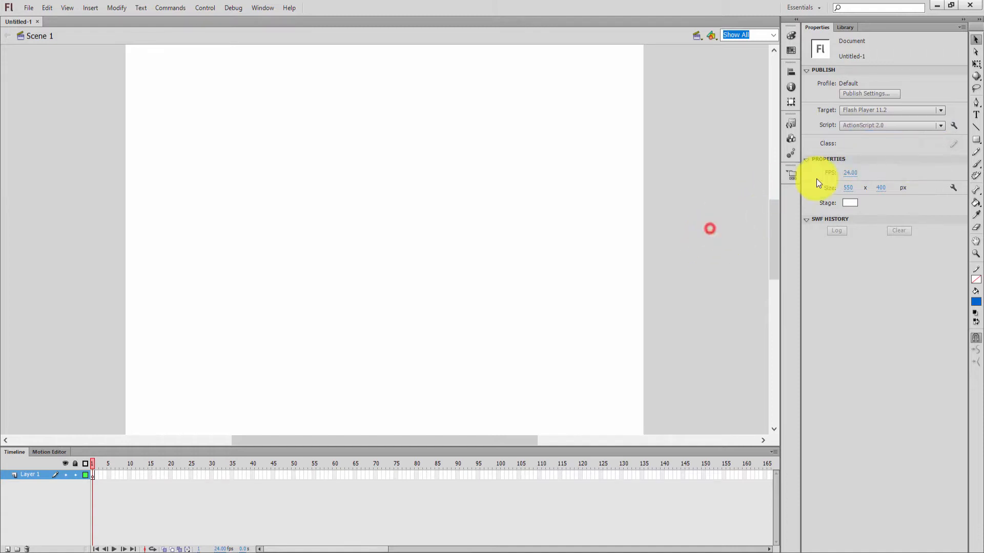
{"action": "left_click", "coordinate": [887, 126]}
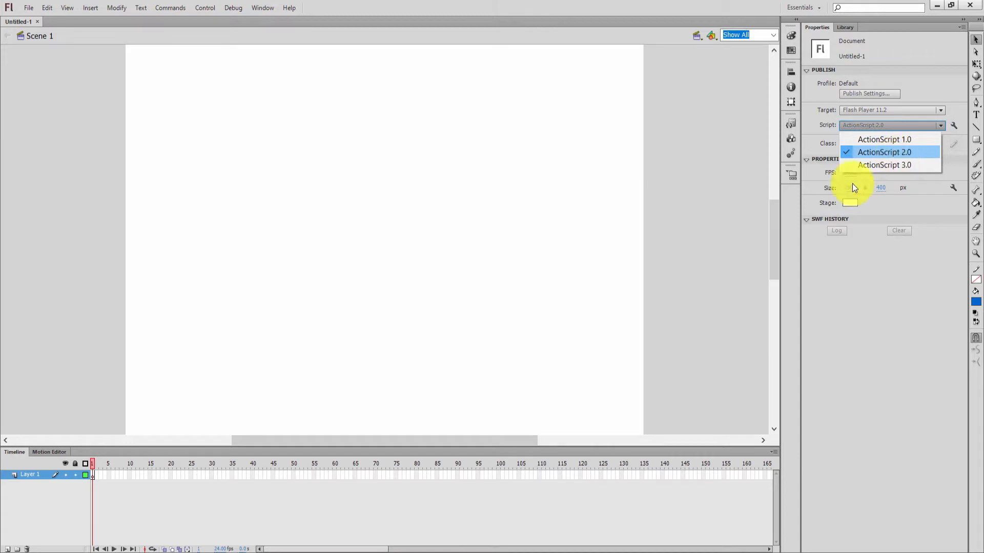
{"action": "left_click", "coordinate": [687, 176]}
- Examine the Flash Player, AIR and Flash Lite publish targets offered for the document without changing the target
{"action": "left_click", "coordinate": [866, 110]}
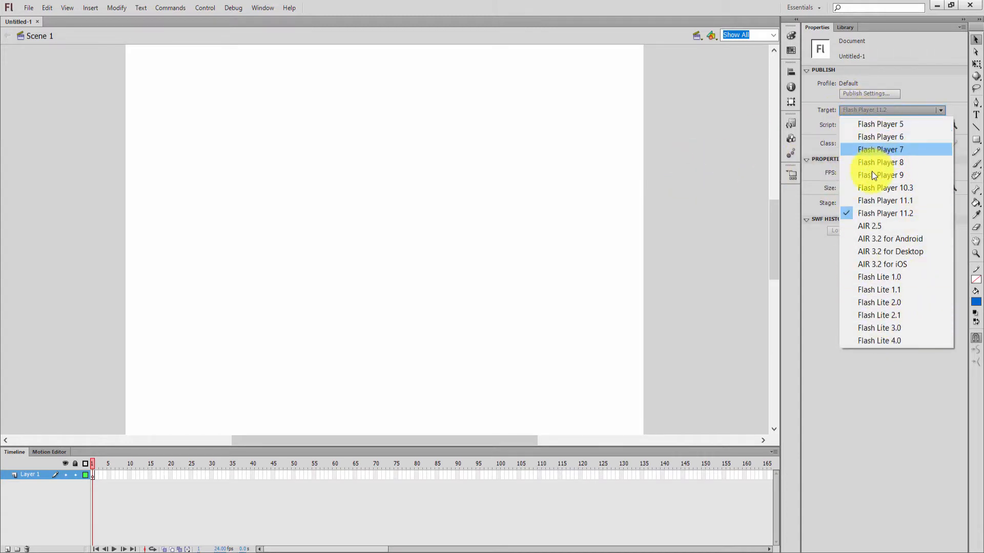
{"action": "left_click", "coordinate": [872, 108]}
{"action": "left_click", "coordinate": [890, 107]}
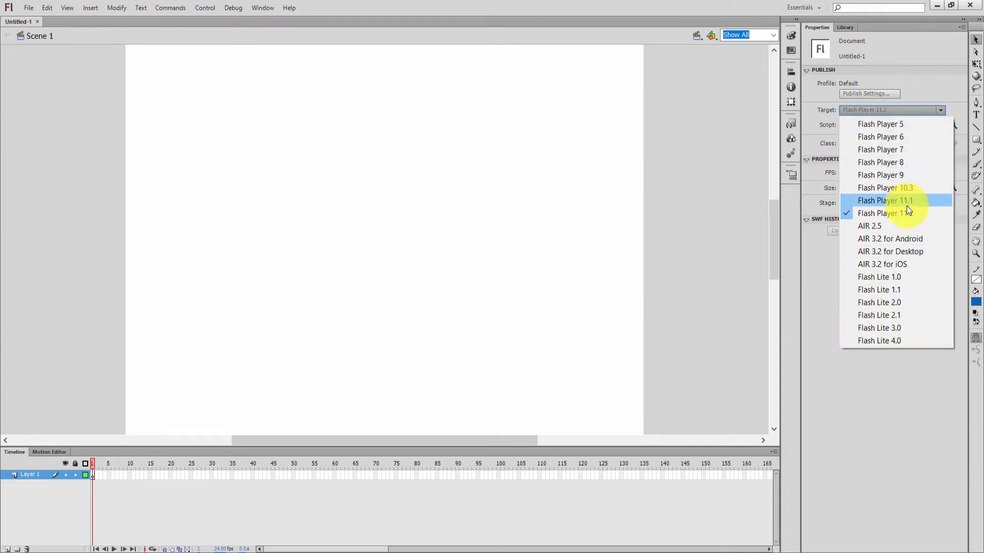
{"action": "left_click", "coordinate": [825, 287]}
{"action": "left_click", "coordinate": [885, 109]}
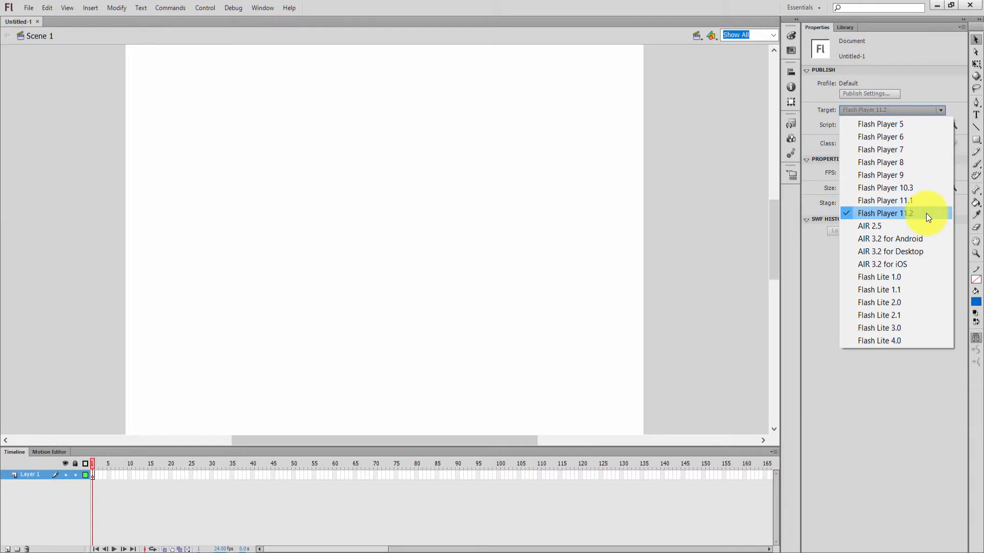
{"action": "left_click", "coordinate": [819, 300]}
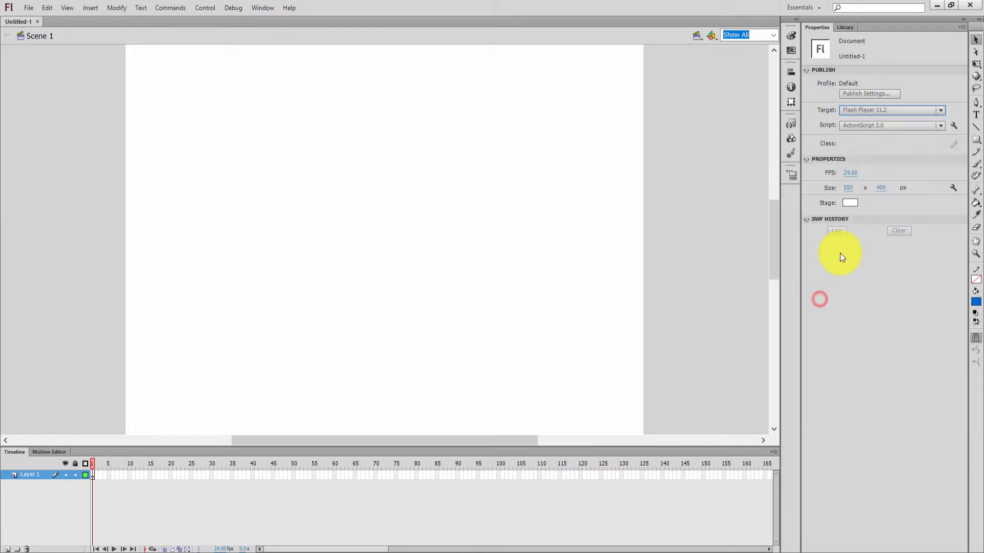
- Open the document's frame rate for editing and leave it without entering a value
{"action": "left_click", "coordinate": [848, 172]}
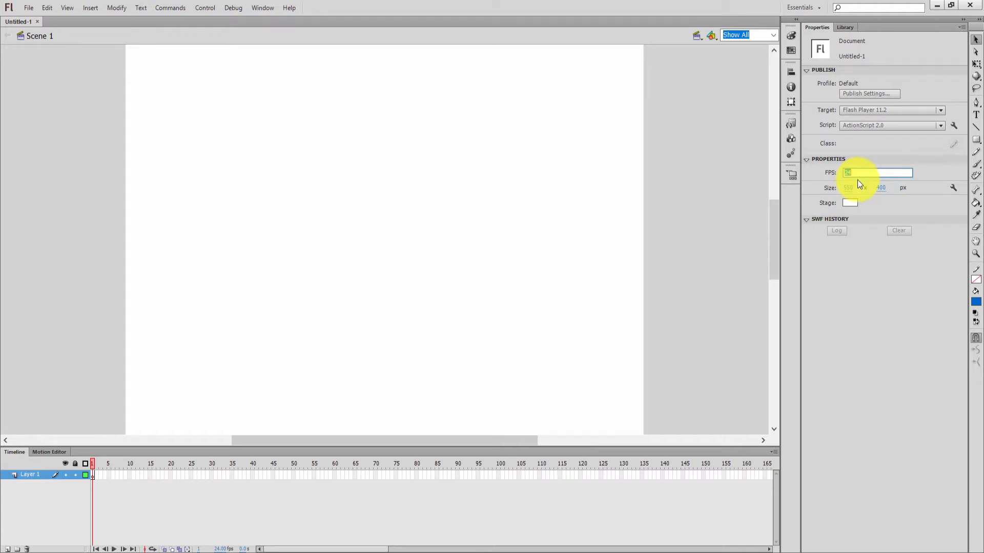
{"action": "left_click", "coordinate": [871, 272]}
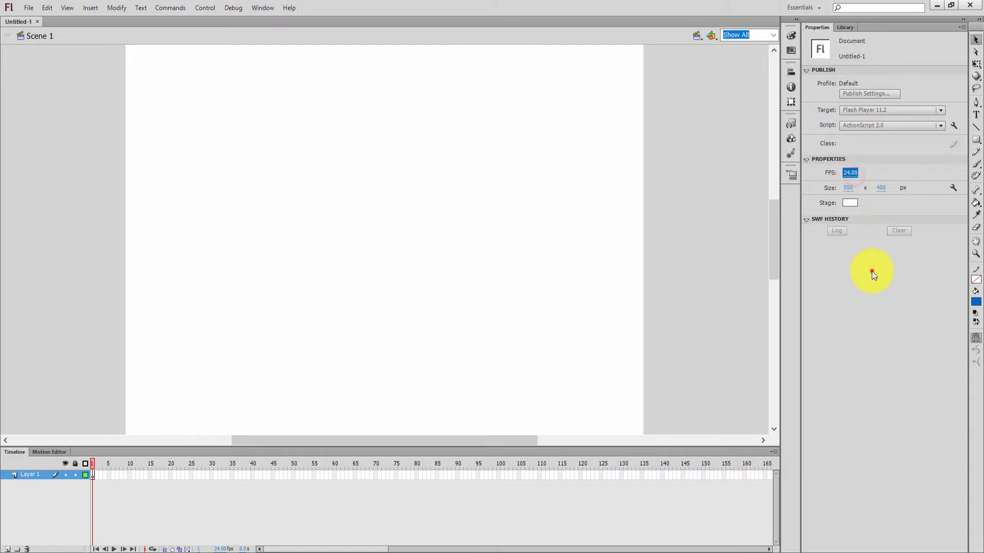
{"action": "left_click", "coordinate": [850, 174]}
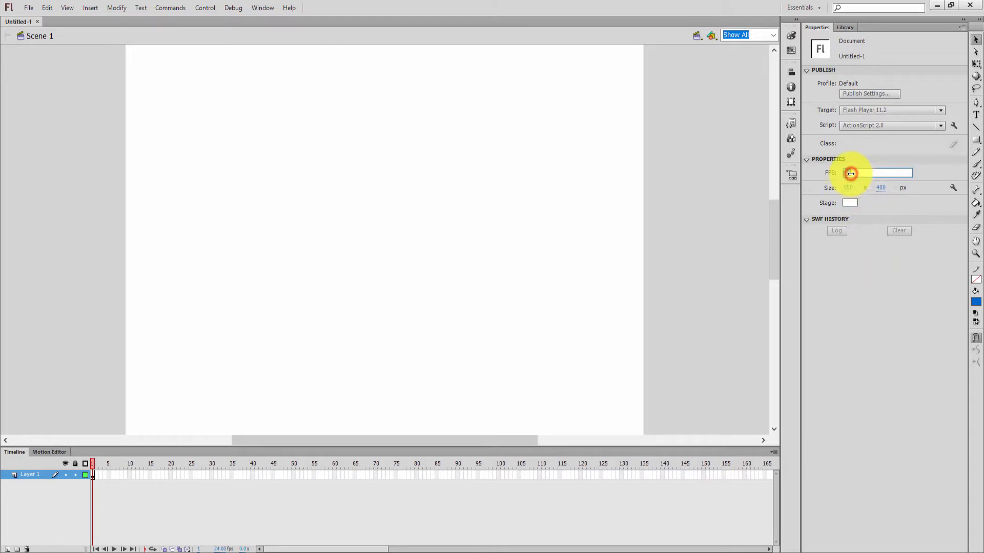
{"action": "left_click", "coordinate": [587, 257]}
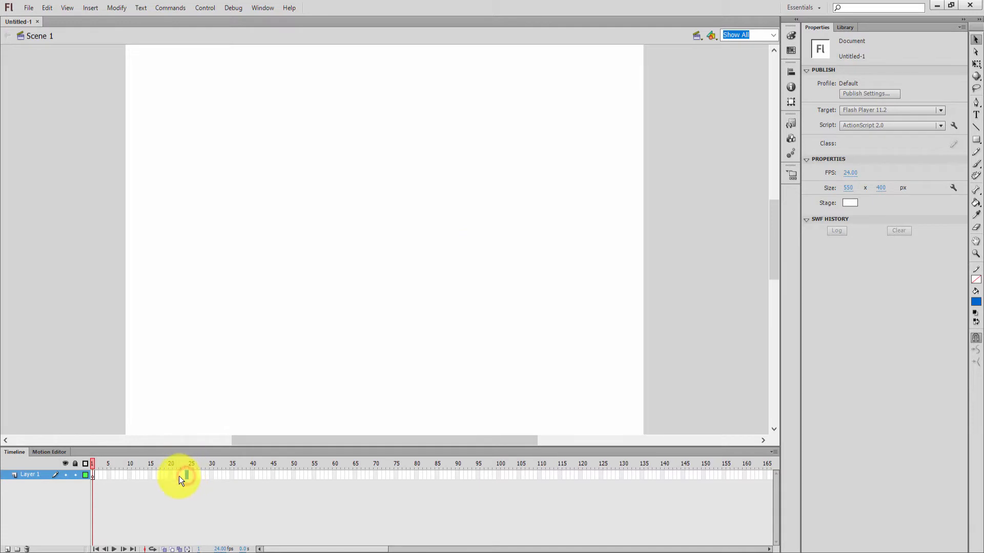
- Select frames 1 to 24 of Layer 1 in the timeline and clear the selection
{"action": "left_click_drag", "start_coordinate": [94, 475], "coordinate": [186, 481]}
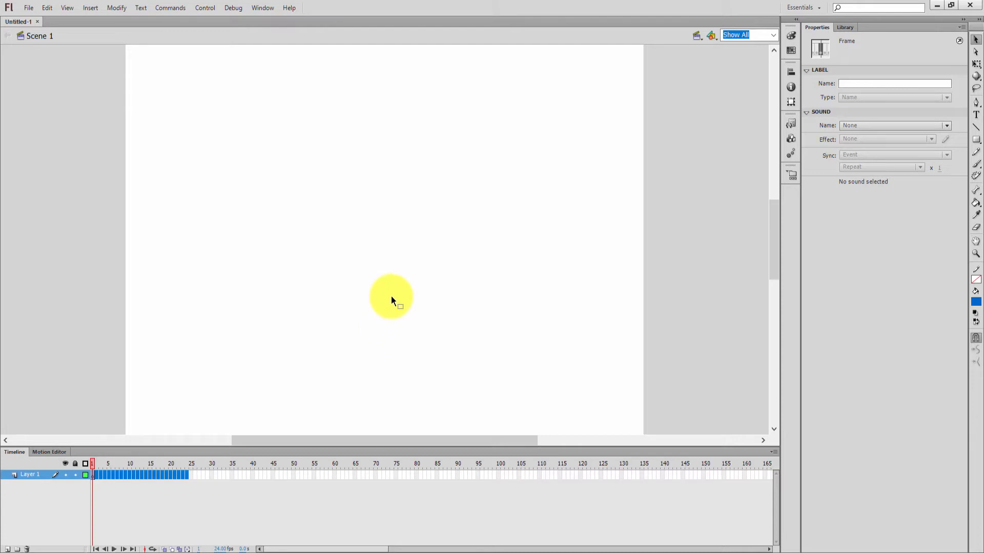
{"action": "left_click", "coordinate": [406, 312]}
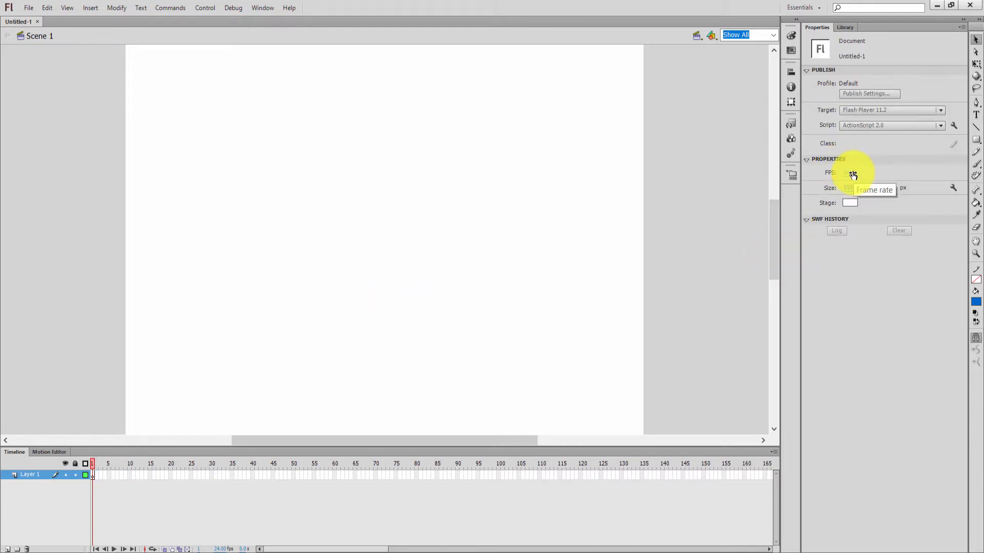
- Set the document's frame rate to 30 fps, and select and deselect frames 1 to 30 of Layer 1
{"action": "left_click", "coordinate": [852, 174]}
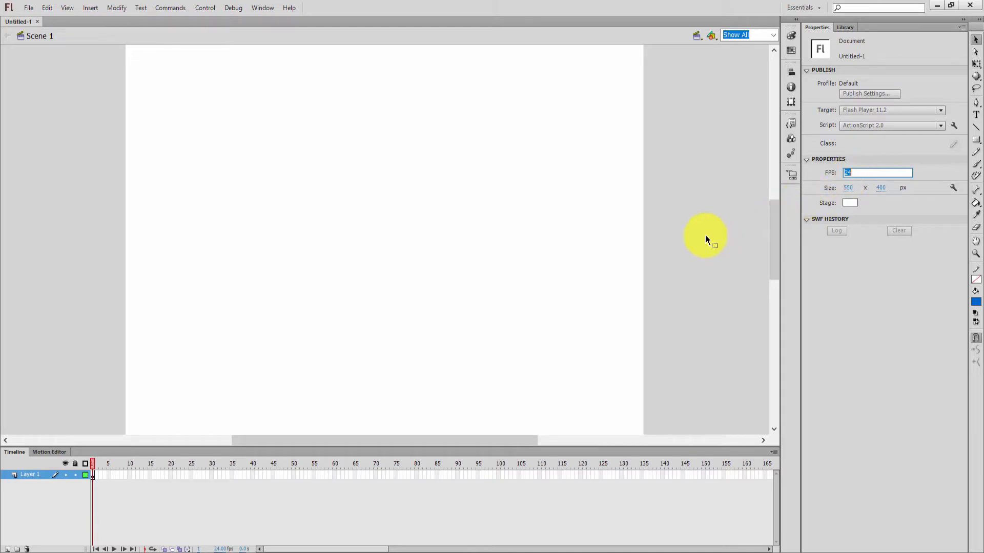
{"action": "left_click", "coordinate": [684, 220]}
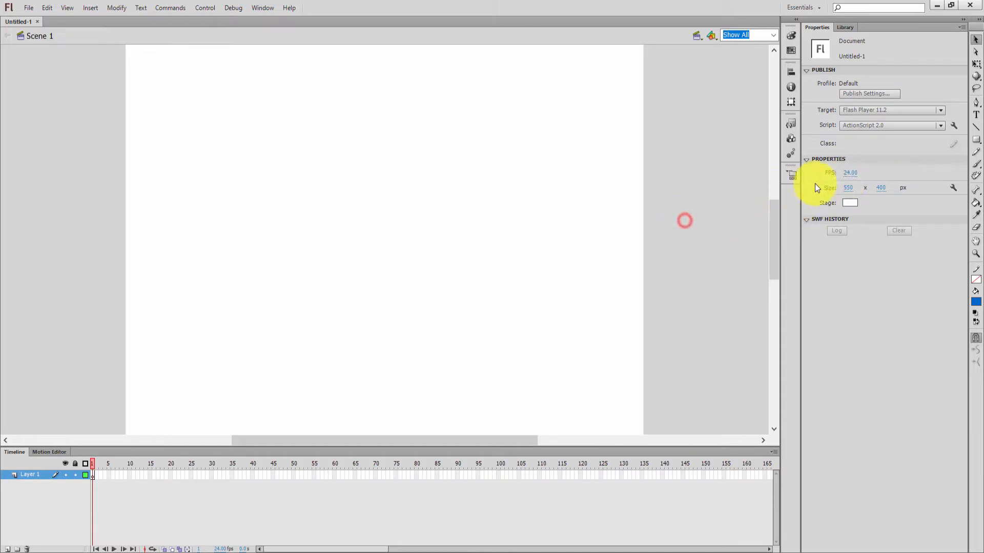
{"action": "left_click", "coordinate": [851, 172]}
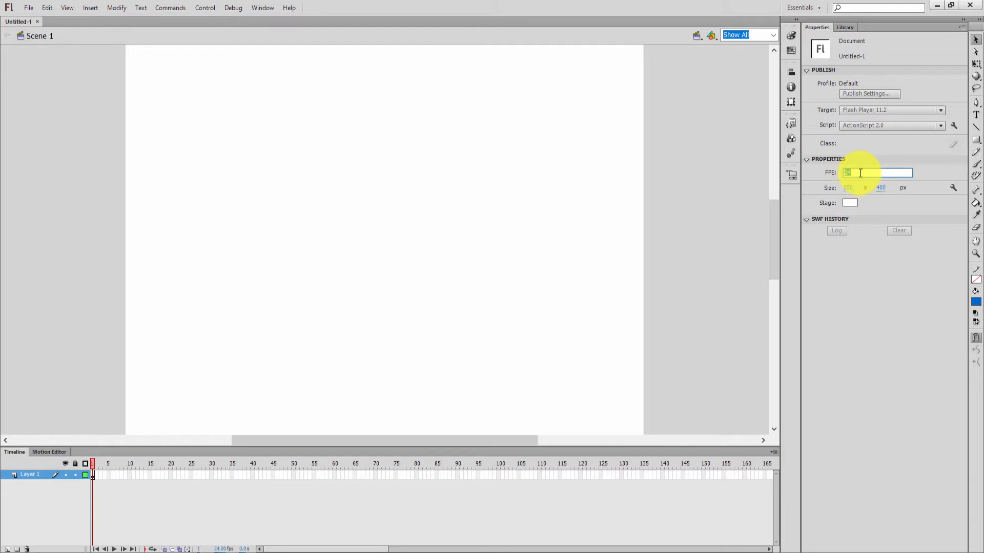
{"action": "type", "text": "30"}
{"action": "left_click", "coordinate": [702, 202]}
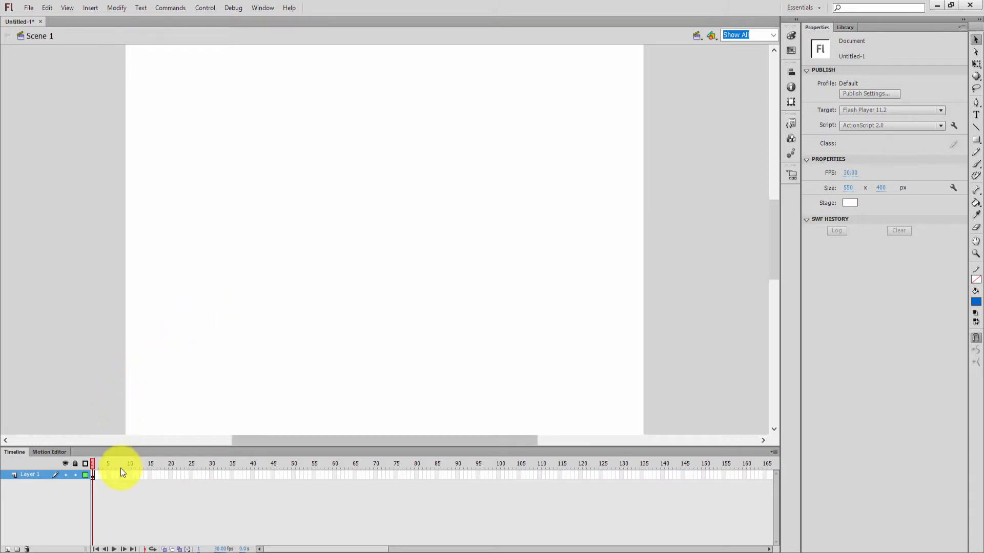
{"action": "left_click_drag", "start_coordinate": [93, 477], "coordinate": [213, 475]}
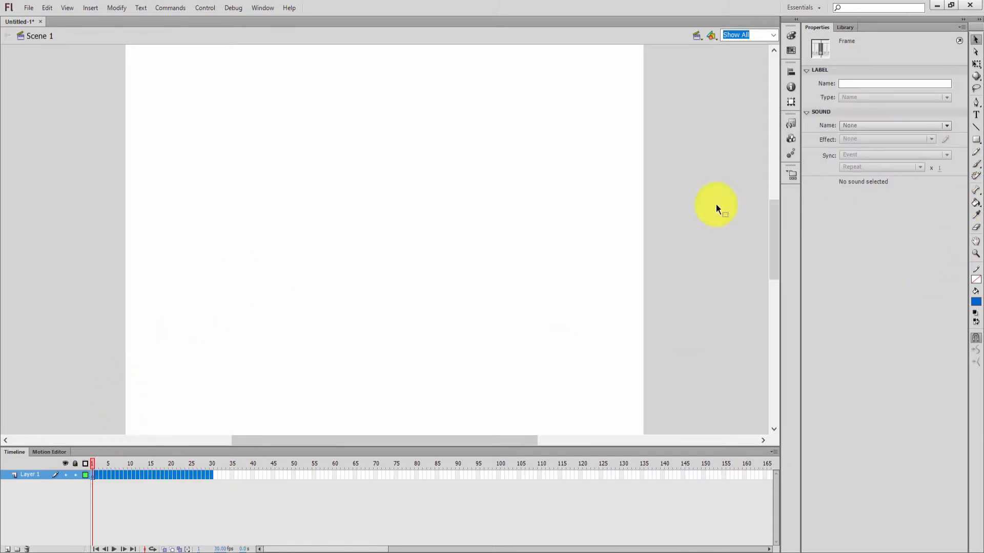
{"action": "left_click", "coordinate": [594, 241]}
- Set the document's frame rate to 60 fps, and select and deselect frames 1 to 60 of Layer 1
{"action": "left_click", "coordinate": [853, 173]}
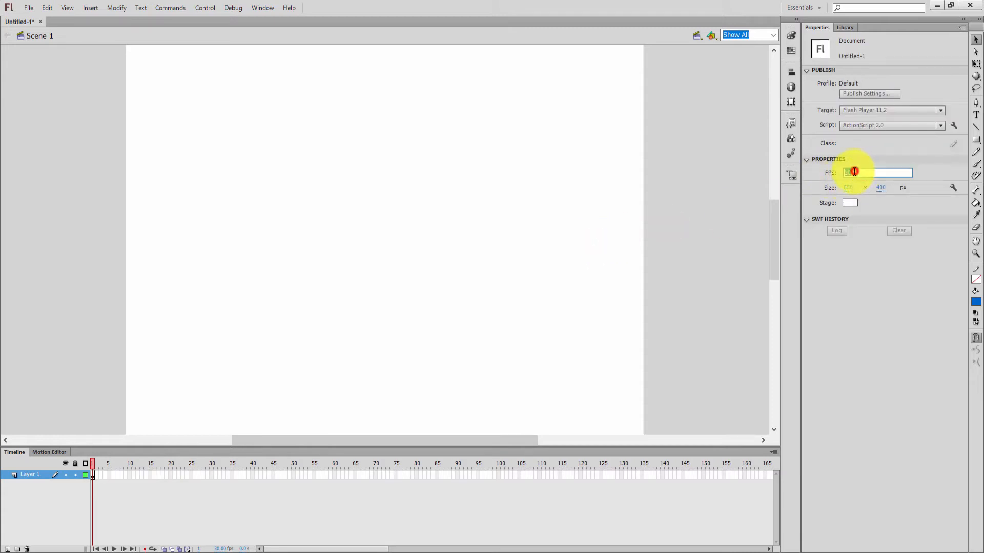
{"action": "type", "text": "60"}
{"action": "key", "text": "Return"}
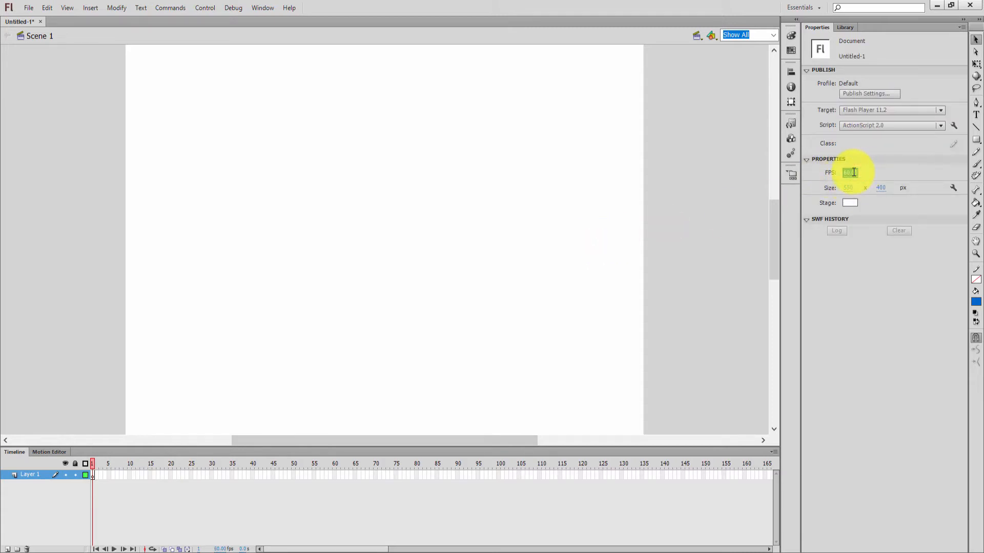
{"action": "left_click", "coordinate": [756, 217]}
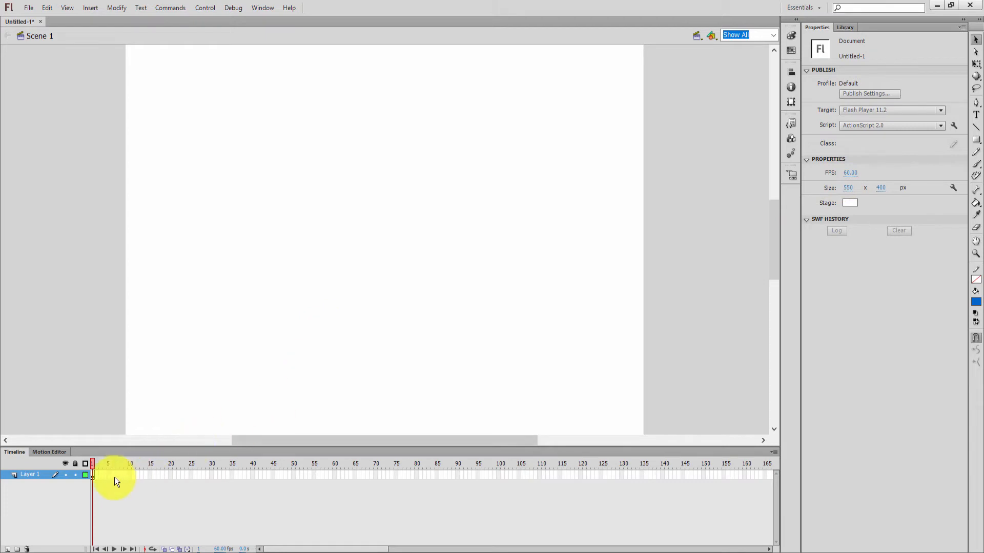
{"action": "left_click_drag", "start_coordinate": [91, 474], "coordinate": [336, 502]}
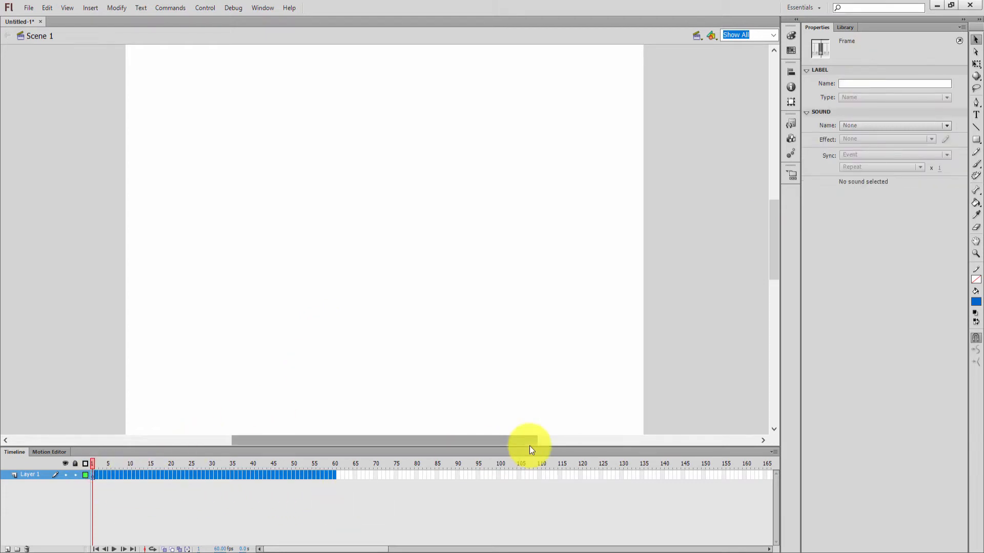
{"action": "left_click", "coordinate": [672, 244]}
- Set the document's frame rate back to 24 fps
{"action": "left_click", "coordinate": [853, 174]}
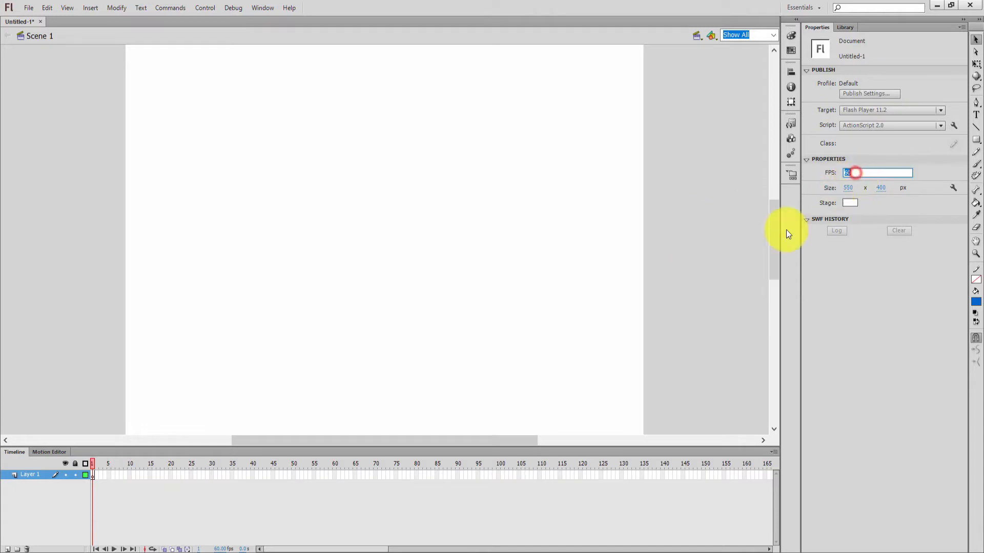
{"action": "type", "text": "24"}
{"action": "key", "text": "Return"}
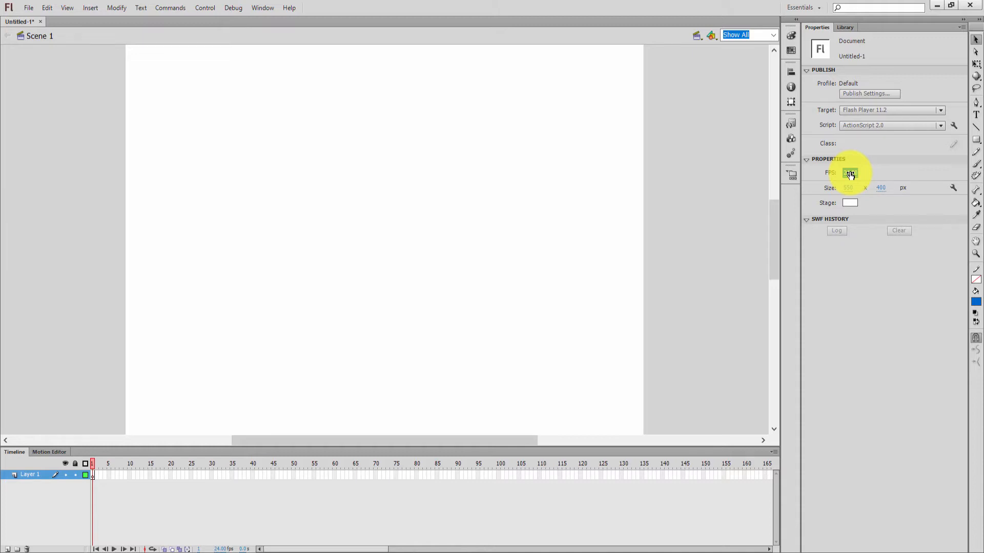
{"action": "left_click", "coordinate": [694, 192]}
{"action": "left_click", "coordinate": [853, 172]}
{"action": "left_click", "coordinate": [746, 227]}
{"action": "left_click", "coordinate": [847, 175]}
{"action": "left_click", "coordinate": [717, 229]}
- Set the stage size to 1920 x 1080 px
{"action": "left_click", "coordinate": [848, 190]}
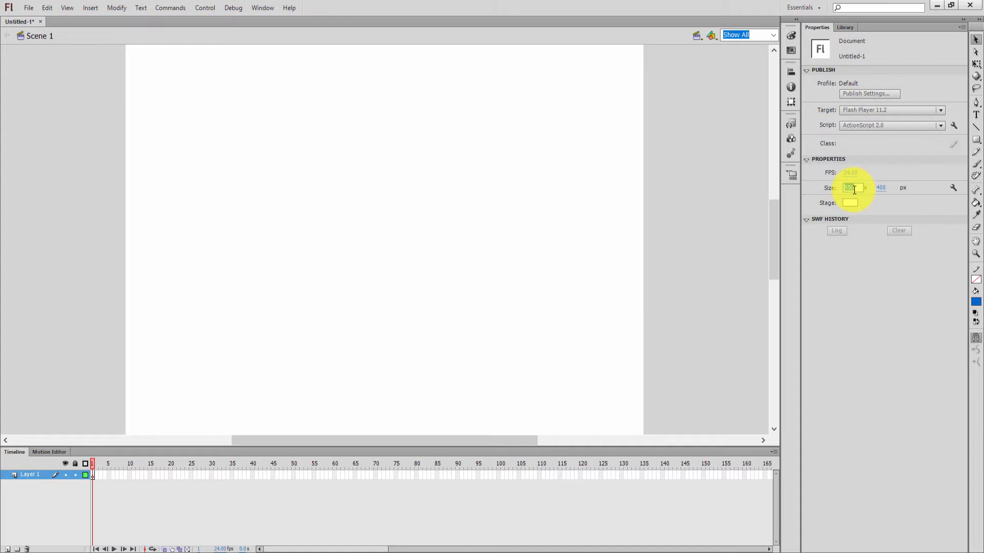
{"action": "type", "text": "1920"}
{"action": "key", "text": "Tab"}
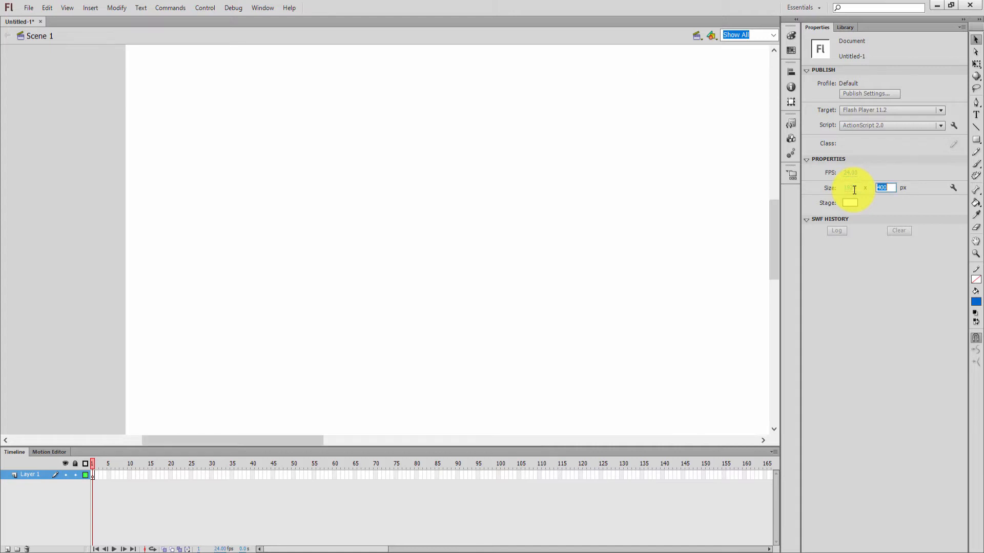
{"action": "type", "text": "1080"}
{"action": "key", "text": "Return"}
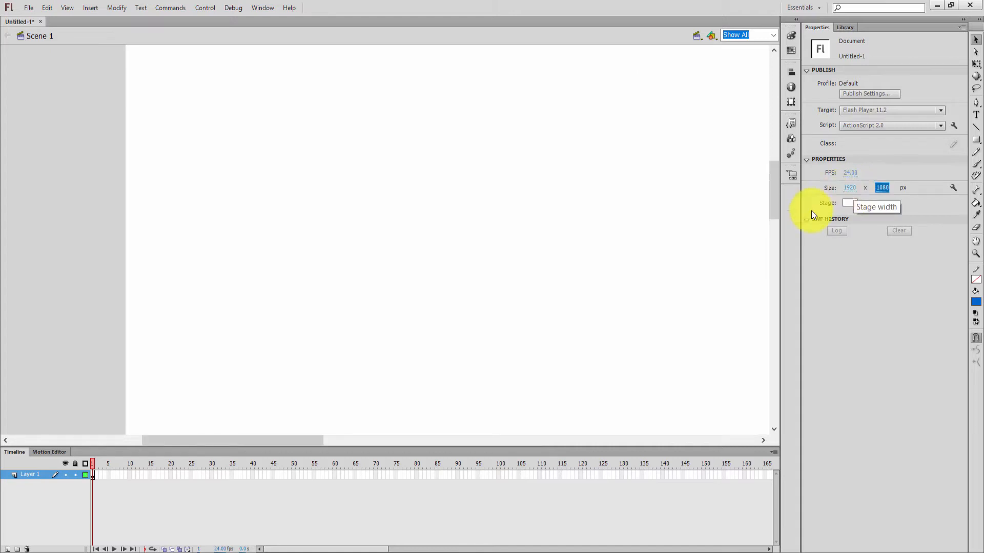
{"action": "left_click", "coordinate": [774, 37]}
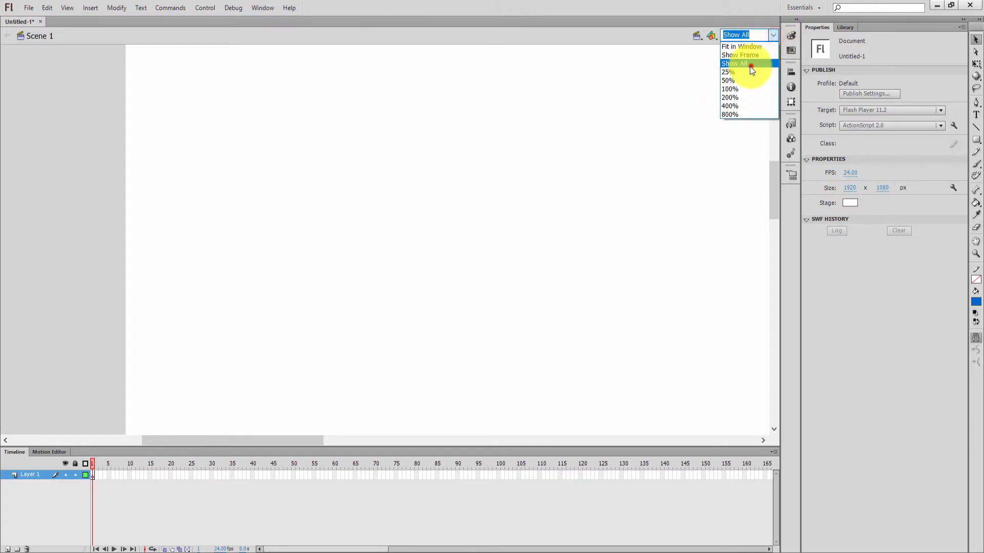
{"action": "left_click", "coordinate": [748, 65]}
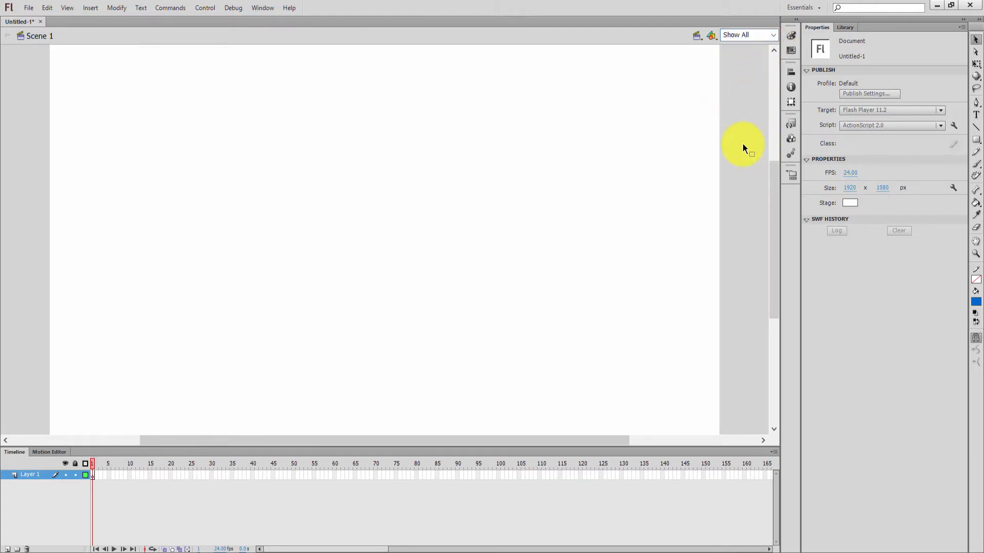
- Set the stage size back to 550 x 400 px
{"action": "left_click", "coordinate": [850, 188]}
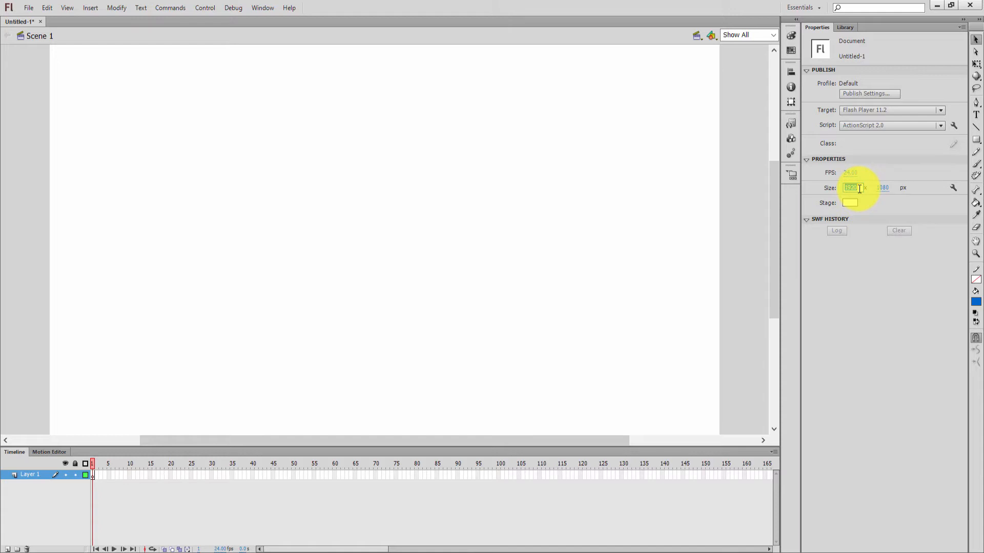
{"action": "left_click", "coordinate": [887, 205]}
{"action": "left_click", "coordinate": [854, 191]}
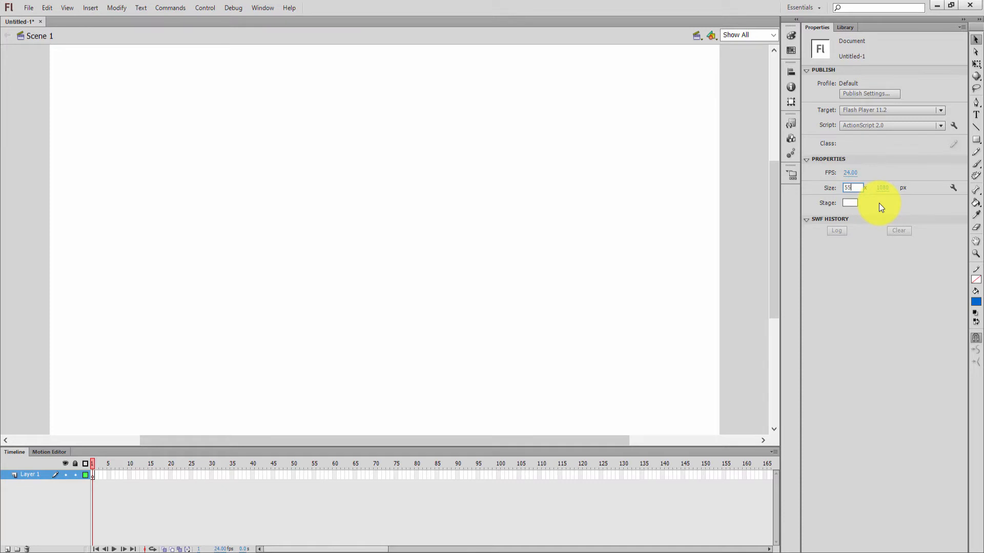
{"action": "key", "text": "Tab"}
{"action": "type", "text": "400"}
{"action": "key", "text": "Return"}
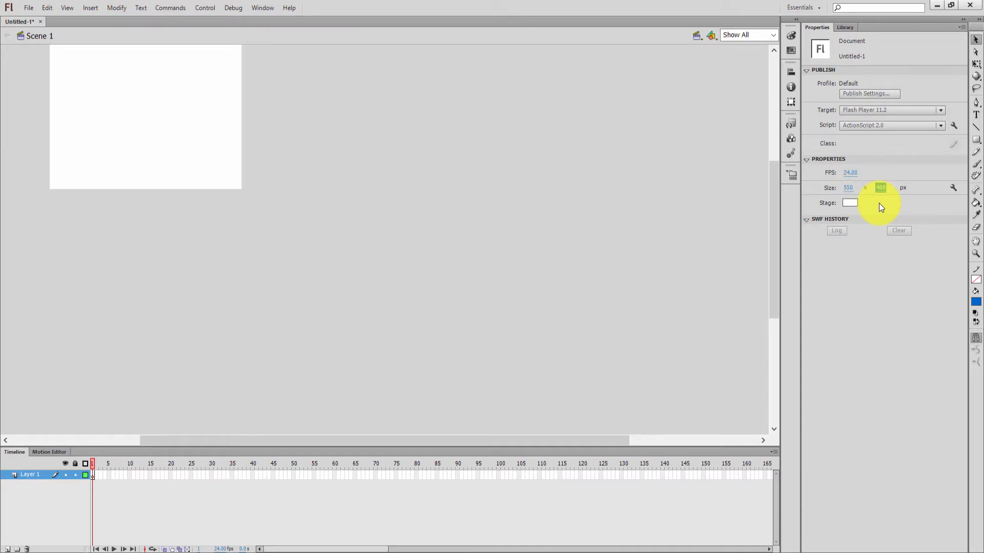
{"action": "left_click", "coordinate": [771, 33]}
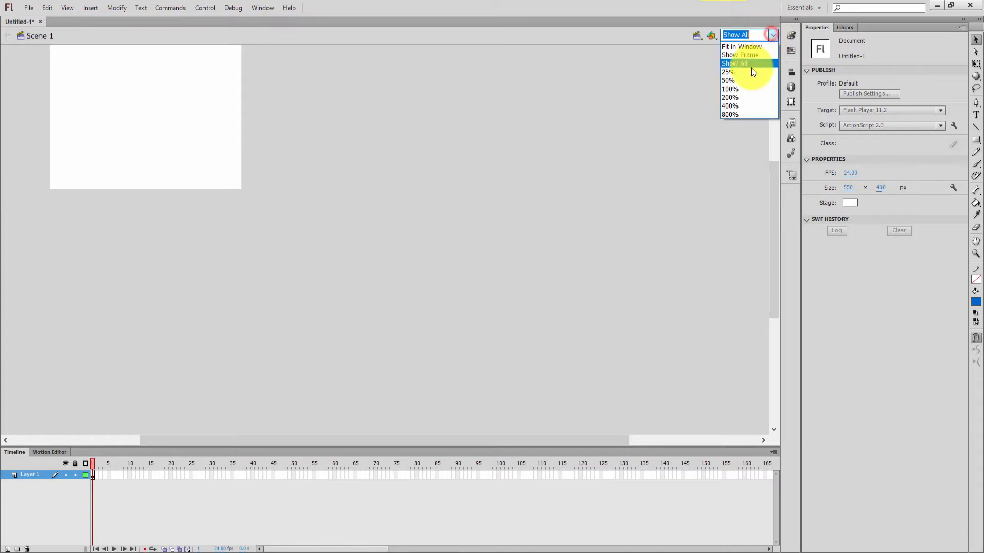
{"action": "left_click", "coordinate": [752, 66]}
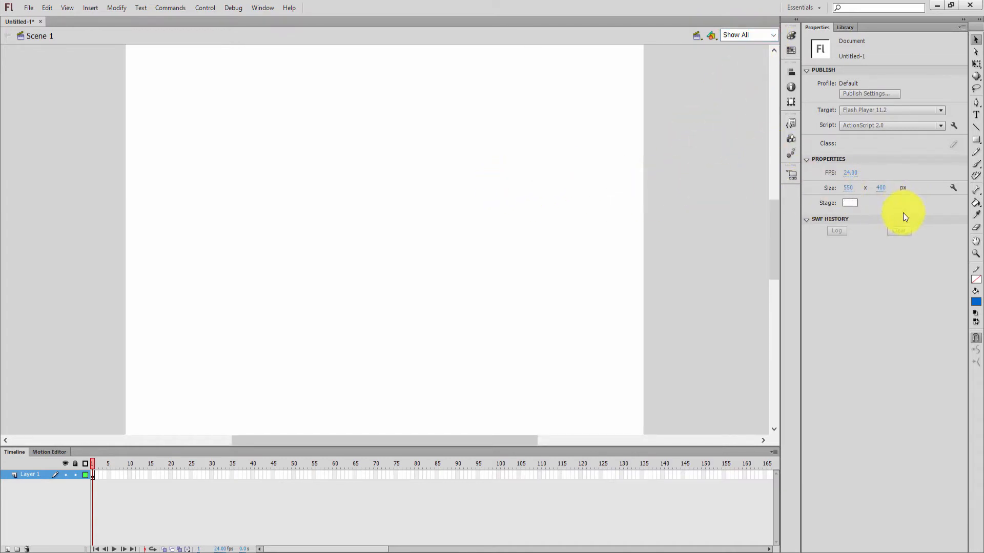
- Set the stage size to 1280 x 720 px
{"action": "left_click", "coordinate": [851, 188]}
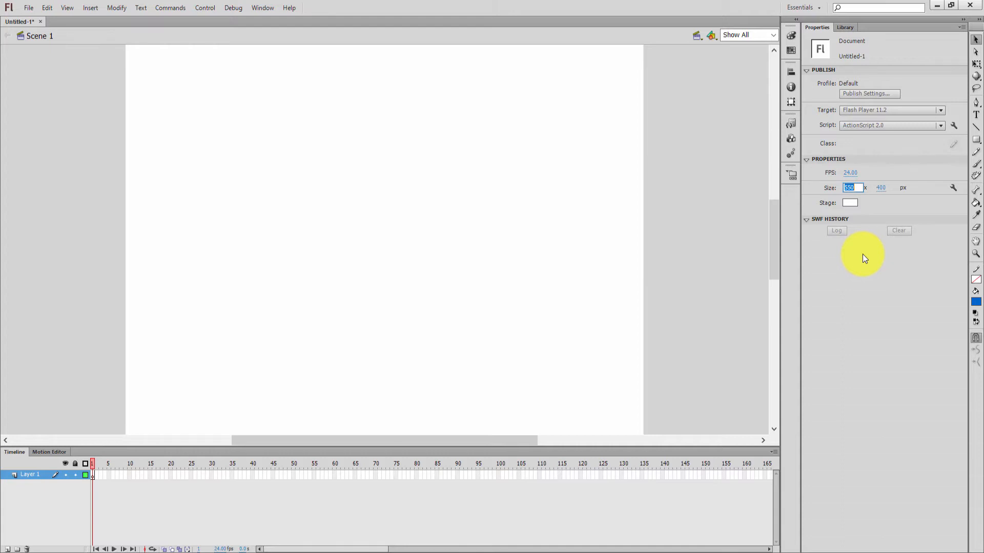
{"action": "type", "text": "1280"}
{"action": "key", "text": "Tab"}
{"action": "type", "text": "720"}
{"action": "key", "text": "Return"}
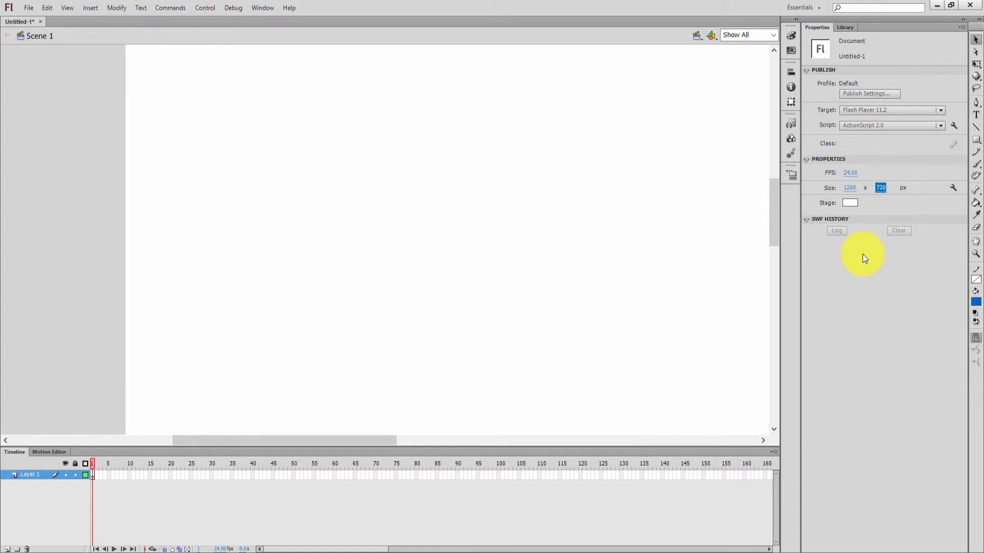
{"action": "left_click", "coordinate": [775, 36]}
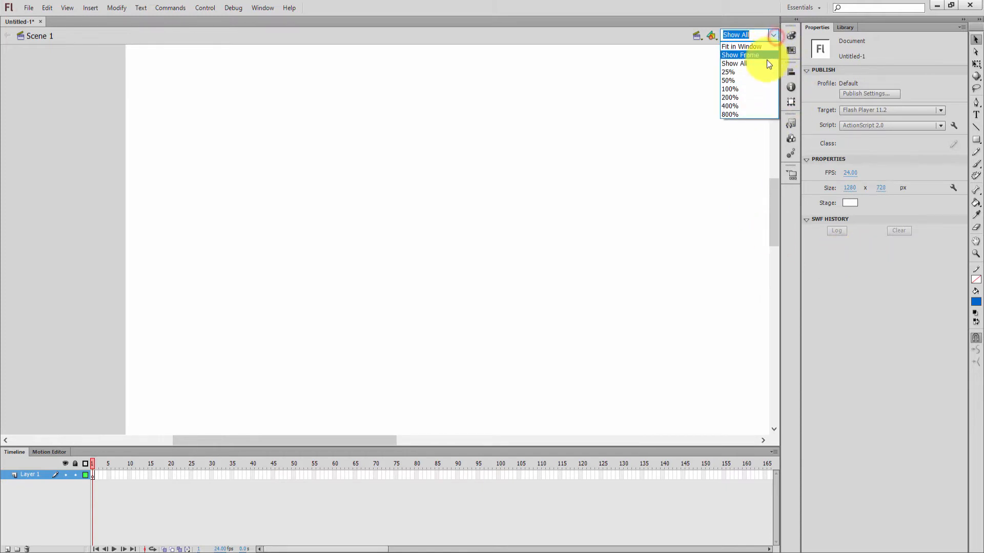
{"action": "left_click", "coordinate": [766, 61]}
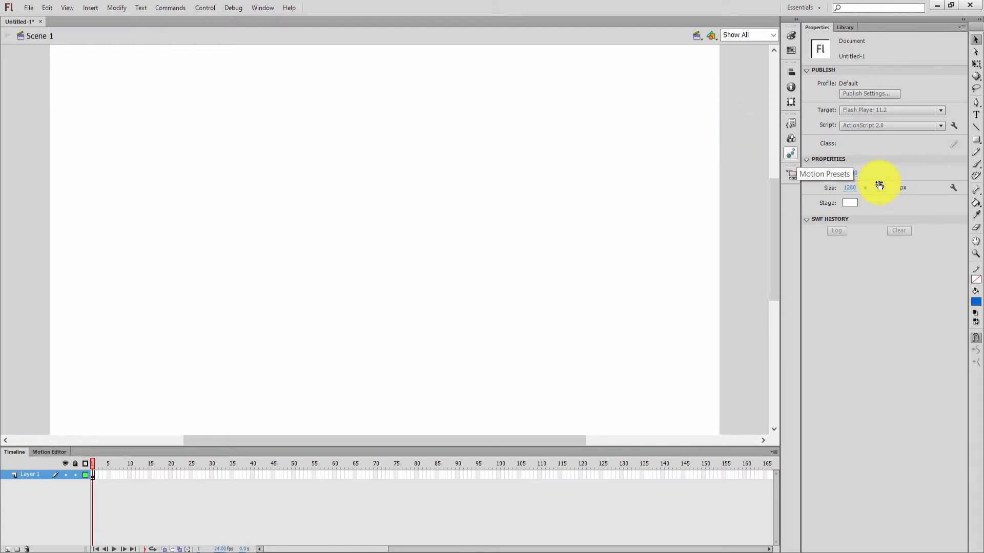
- Try black as the stage's background color and set the color back to white
{"action": "left_click", "coordinate": [853, 201]}
{"action": "left_click", "coordinate": [823, 228]}
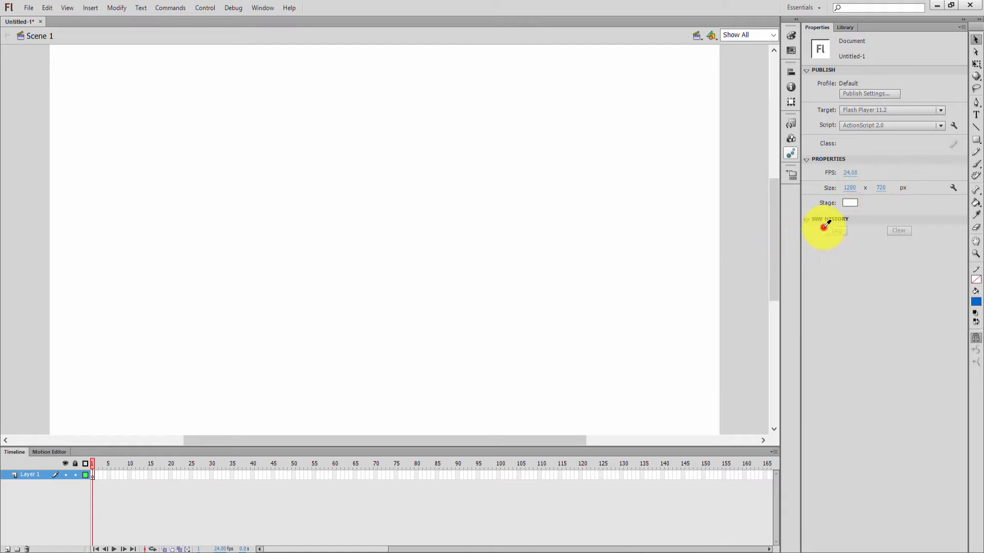
{"action": "left_click", "coordinate": [851, 203]}
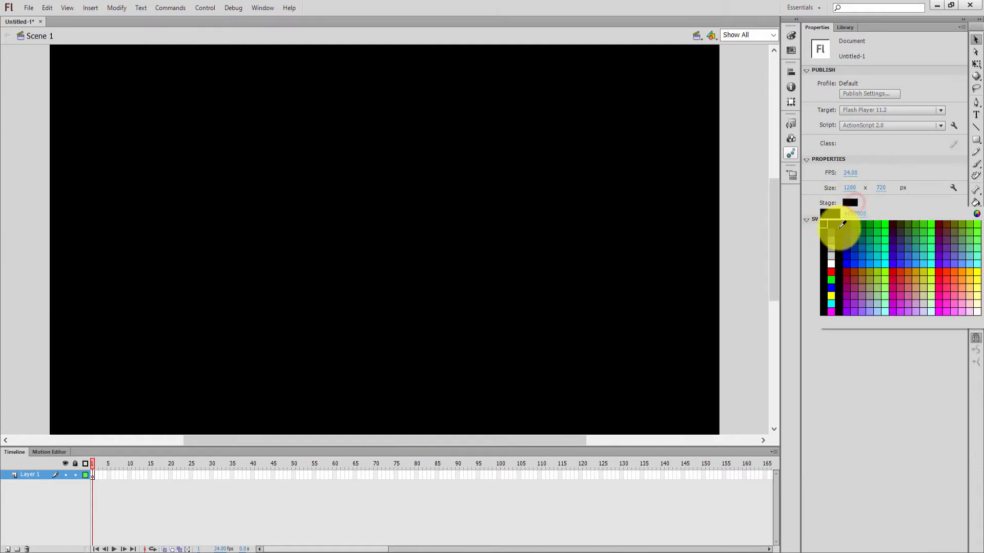
{"action": "left_click", "coordinate": [833, 261]}
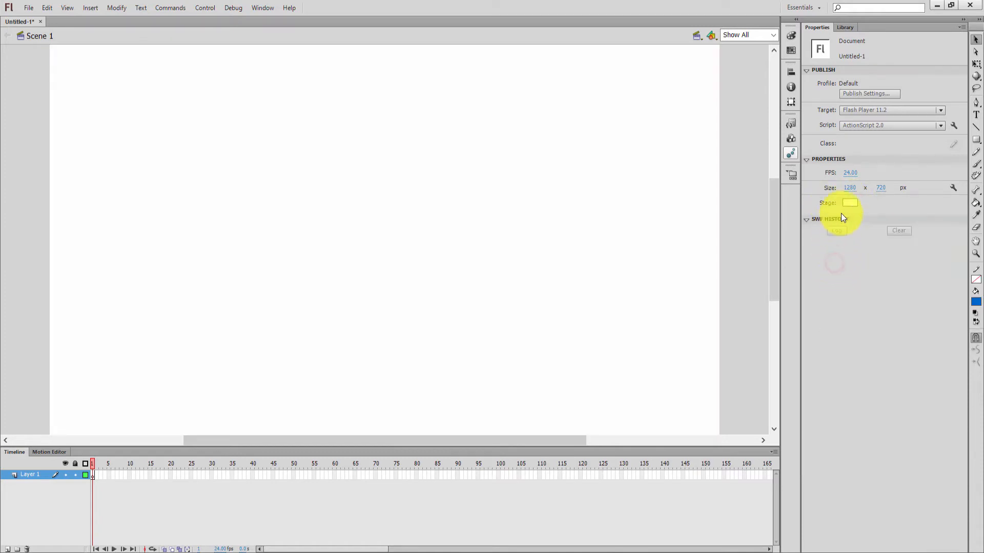
{"action": "left_click", "coordinate": [853, 204]}
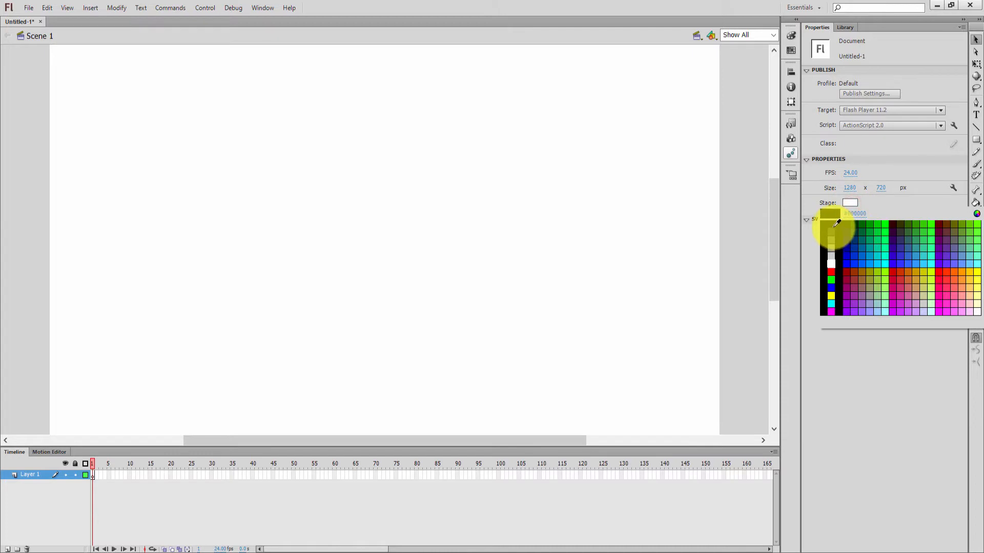
{"action": "left_click", "coordinate": [829, 261]}
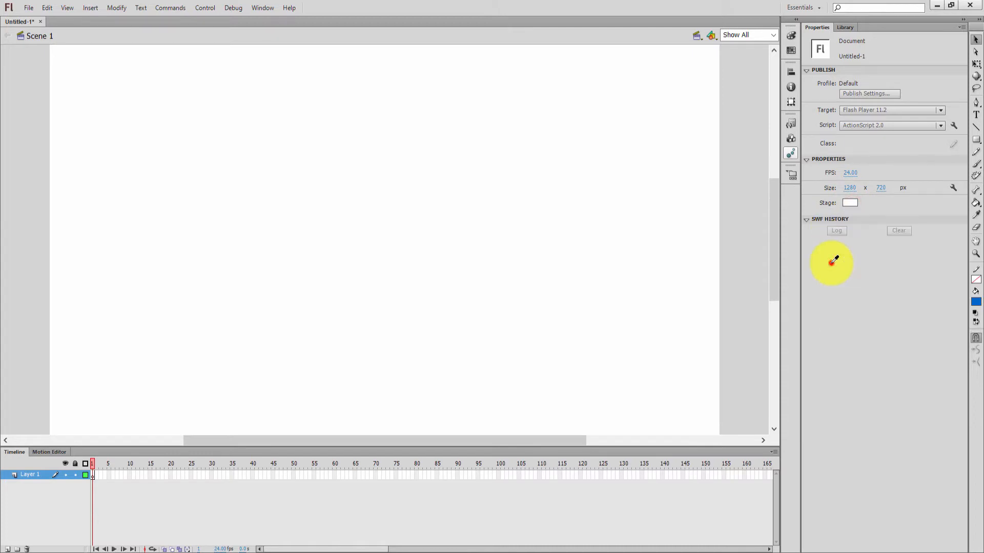
{"action": "left_click", "coordinate": [714, 156]}
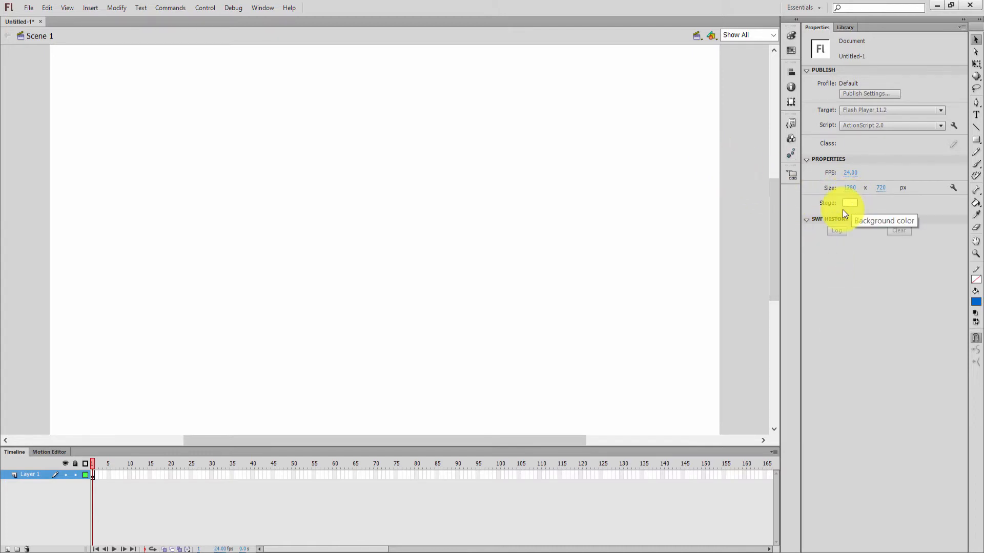
- Draw a blue rectangle without stroke, about 299 x 197 px, and move it to the stage's upper-left corner at X 0, Y 0
{"action": "left_click", "coordinate": [975, 140]}
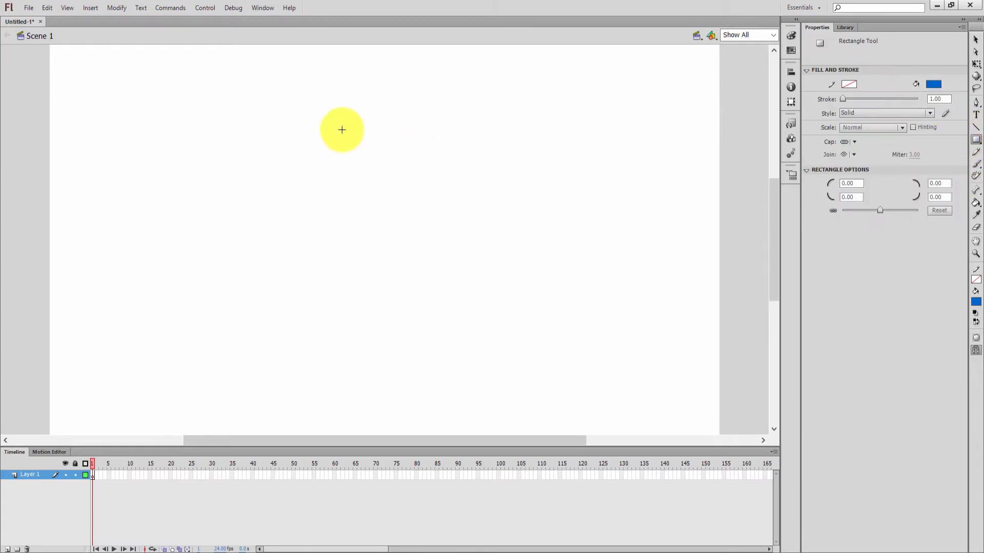
{"action": "left_click_drag", "start_coordinate": [320, 121], "coordinate": [477, 227]}
{"action": "left_click", "coordinate": [975, 39]}
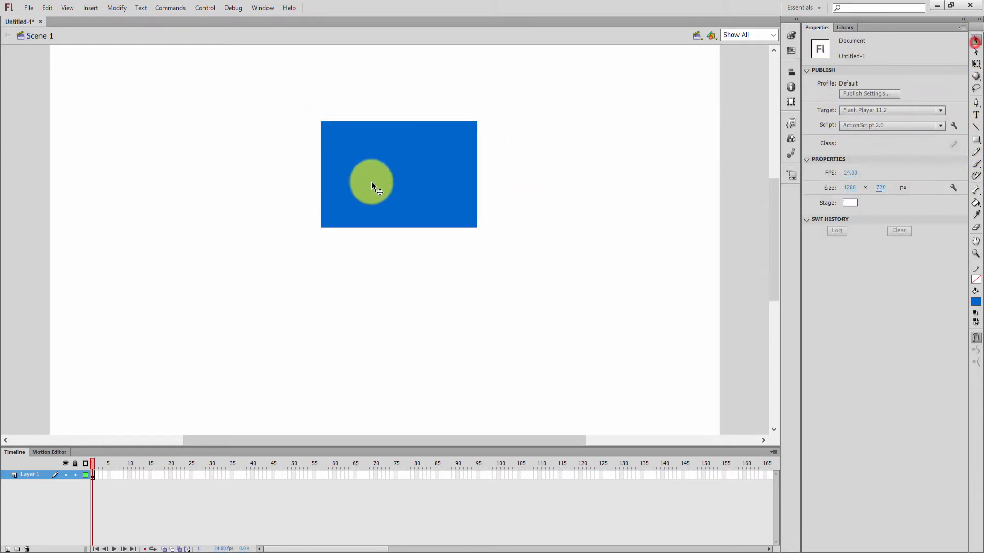
{"action": "left_click_drag", "start_coordinate": [378, 190], "coordinate": [106, 114]}
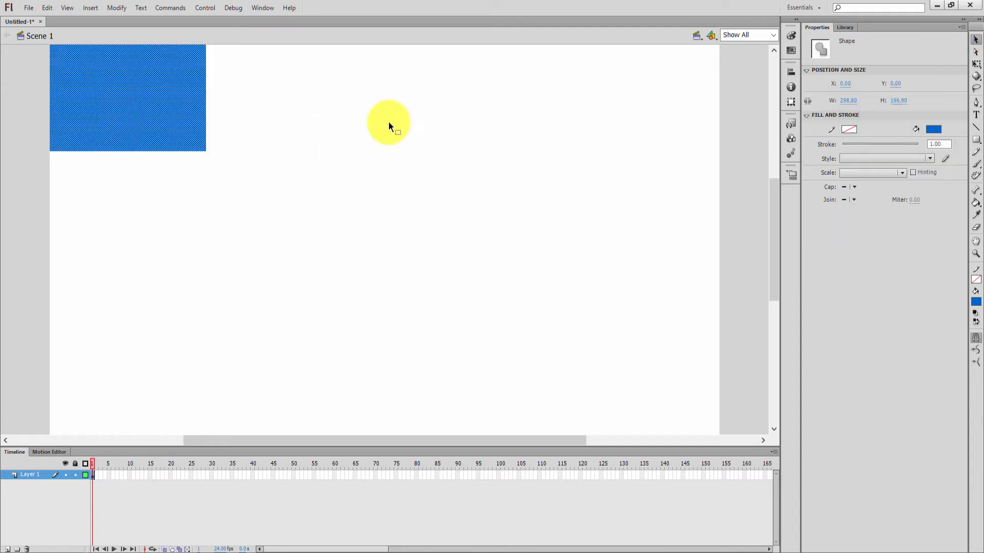
- Set the blue rectangle's width to 1280 px and height to 720 px to cover the whole stage
{"action": "left_click", "coordinate": [856, 101]}
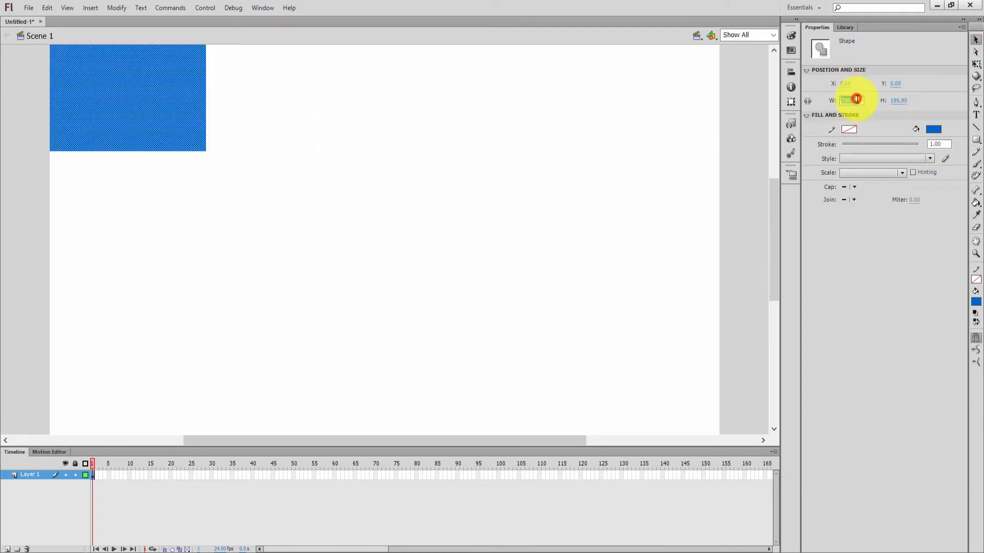
{"action": "type", "text": "1280"}
{"action": "key", "text": "Tab"}
{"action": "type", "text": "720"}
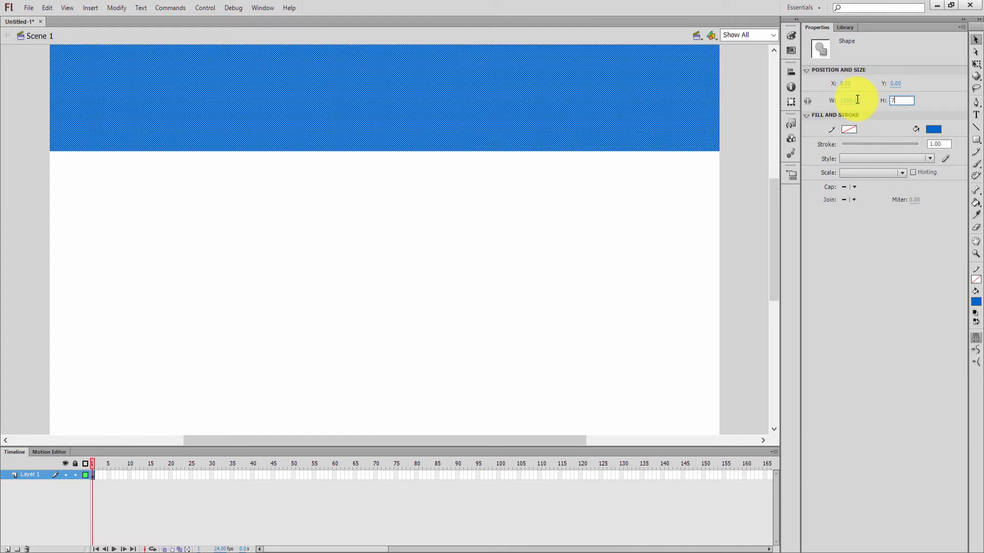
{"action": "key", "text": "Return"}
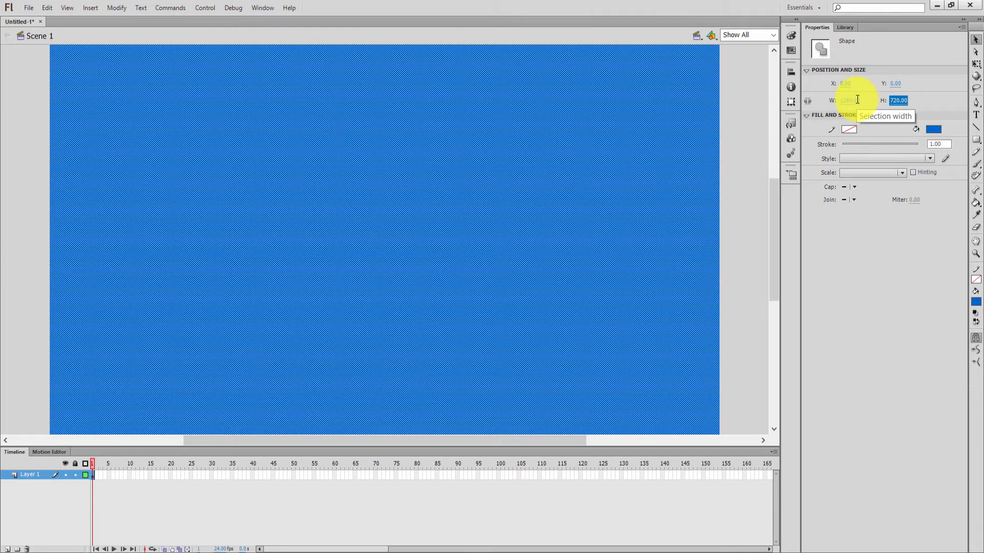
{"action": "left_click", "coordinate": [735, 164]}
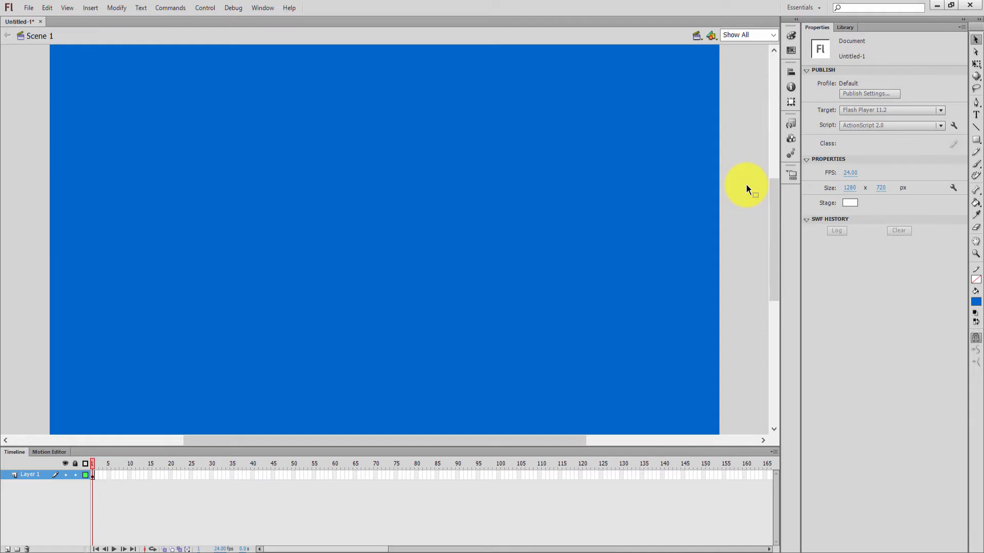
- Test the movie, examine the area around the stage in the maximized preview window, and close the preview
{"action": "left_click", "coordinate": [261, 9]}
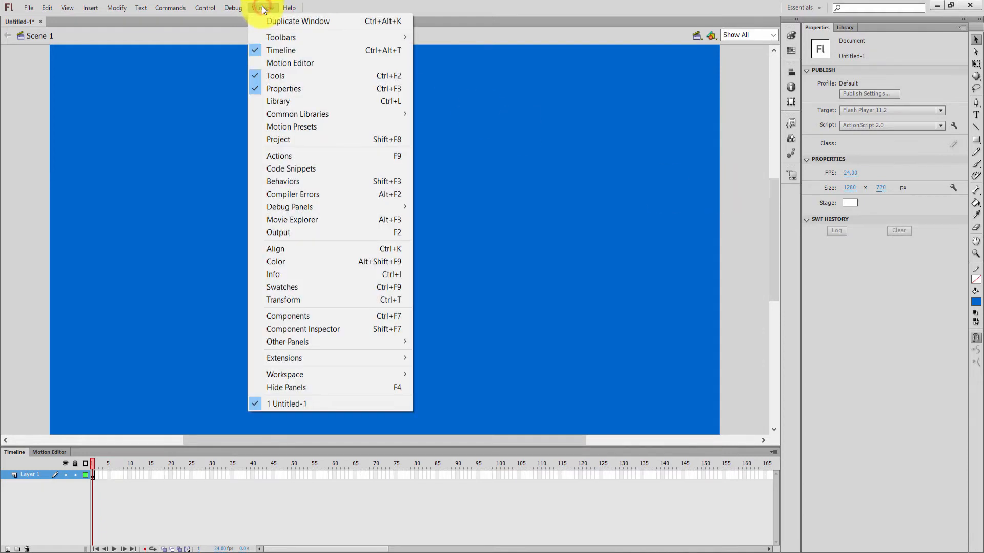
{"action": "mouse_move", "coordinate": [232, 14]}
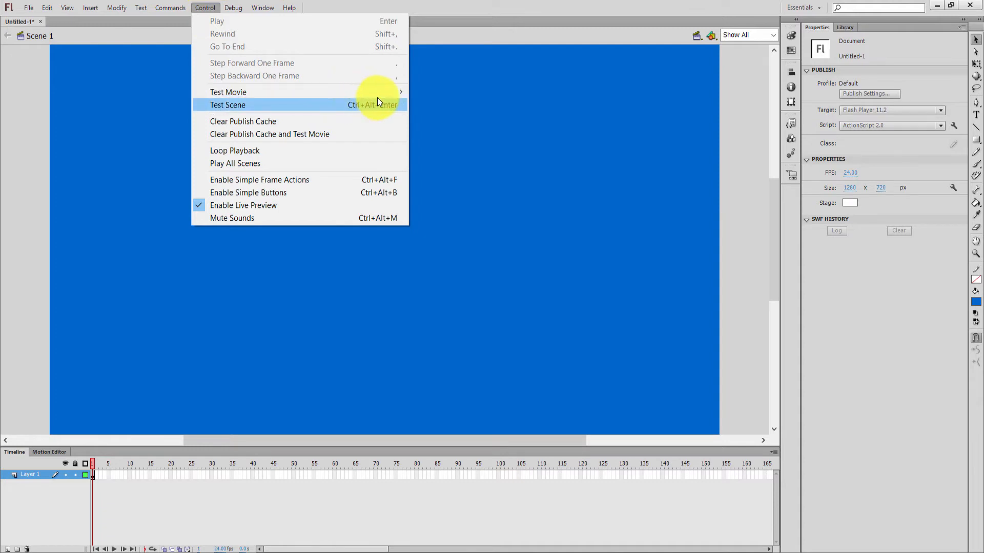
{"action": "mouse_move", "coordinate": [385, 95]}
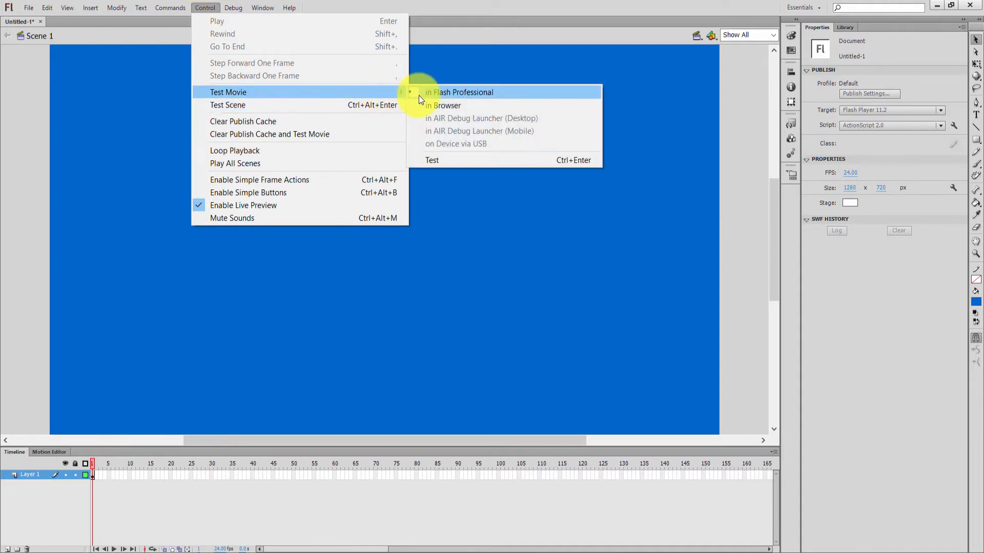
{"action": "left_click", "coordinate": [434, 158]}
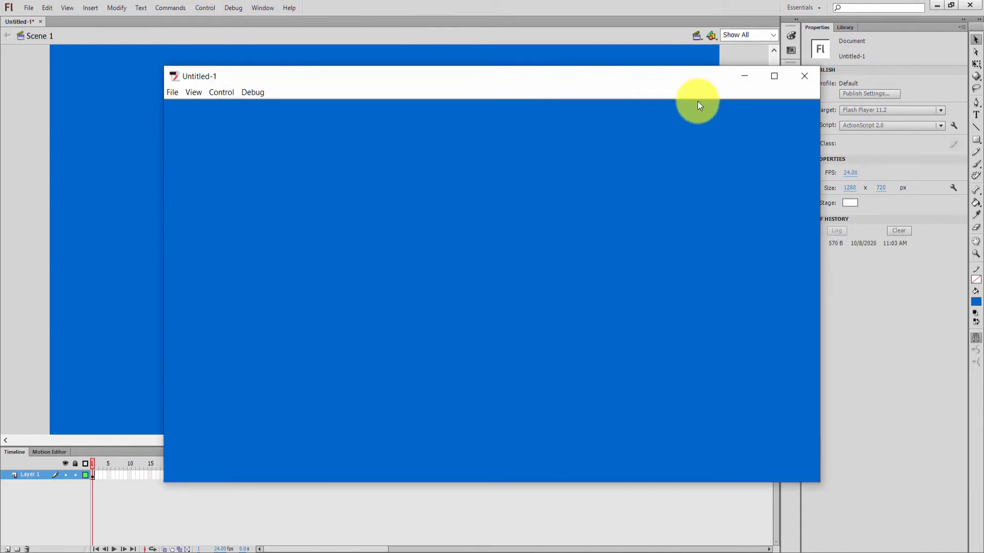
{"action": "left_click_drag", "start_coordinate": [647, 78], "coordinate": [600, 69]}
{"action": "left_click", "coordinate": [730, 66]}
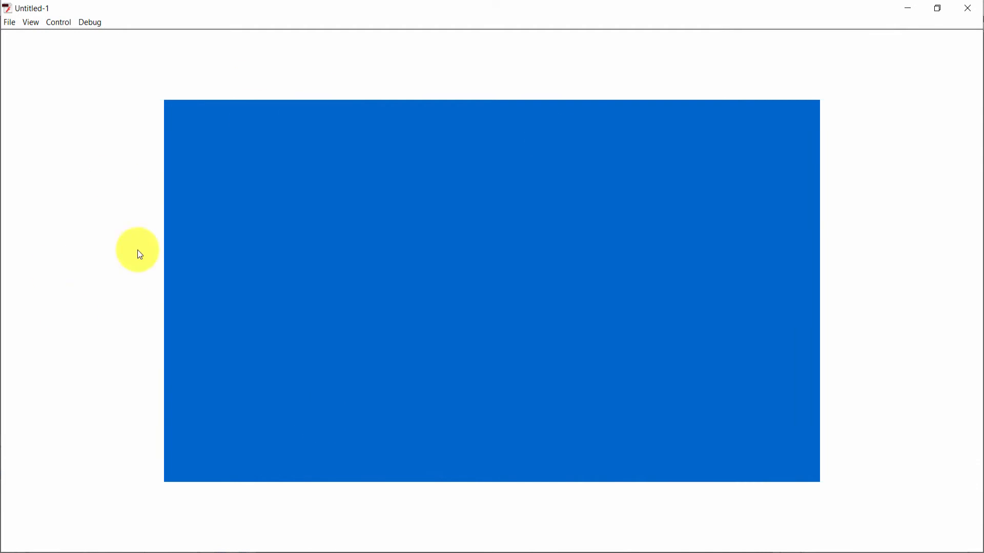
{"action": "left_click", "coordinate": [927, 8]}
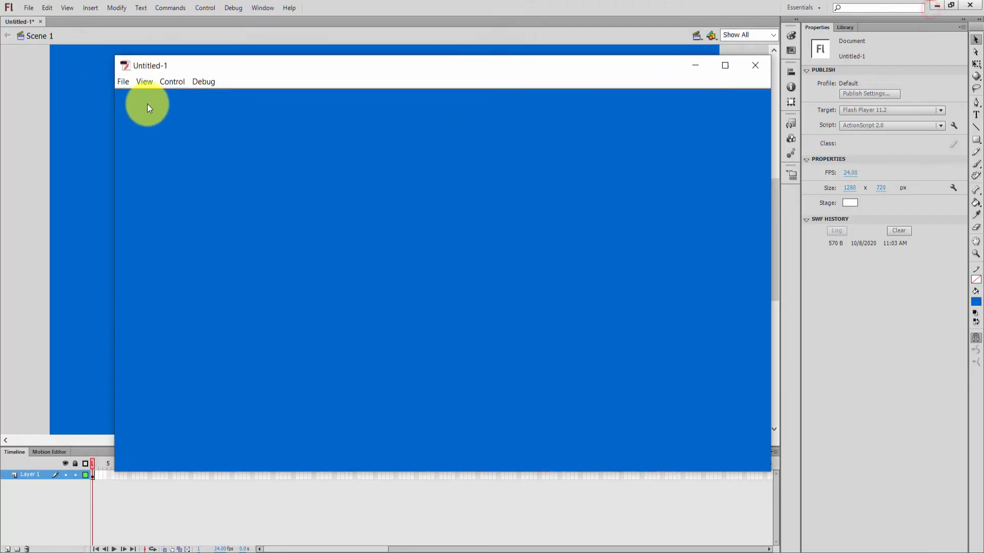
{"action": "left_click", "coordinate": [32, 92]}
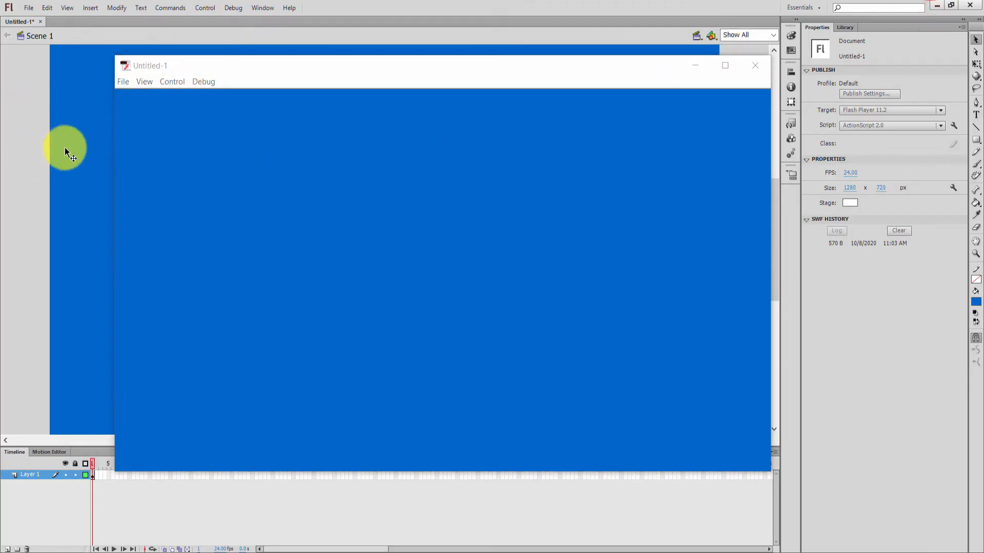
{"action": "left_click", "coordinate": [728, 65]}
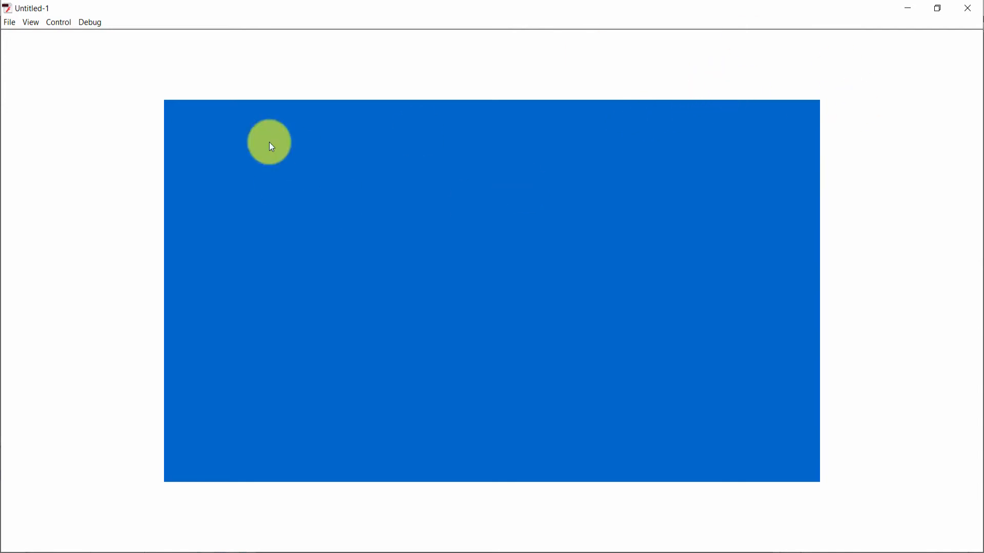
{"action": "left_click", "coordinate": [941, 10]}
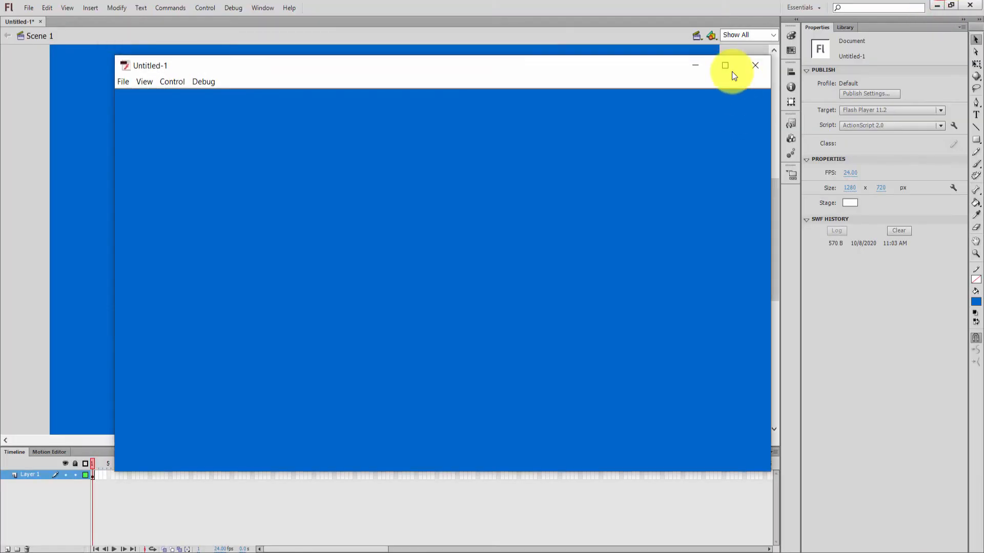
{"action": "left_click", "coordinate": [763, 69]}
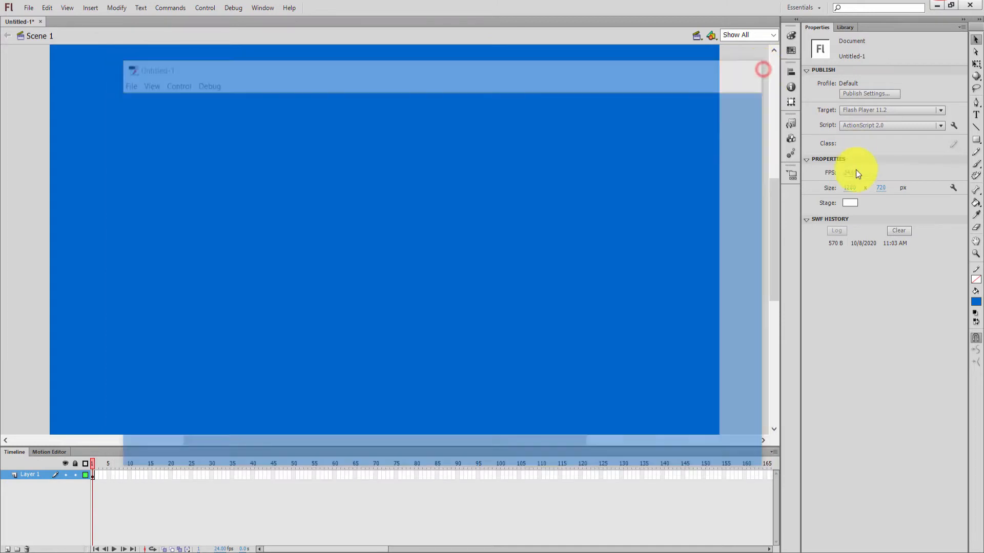
- Set the stage's background color to black and check the surrounding area in a maximized movie test
{"action": "left_click", "coordinate": [850, 203]}
{"action": "left_click", "coordinate": [828, 224]}
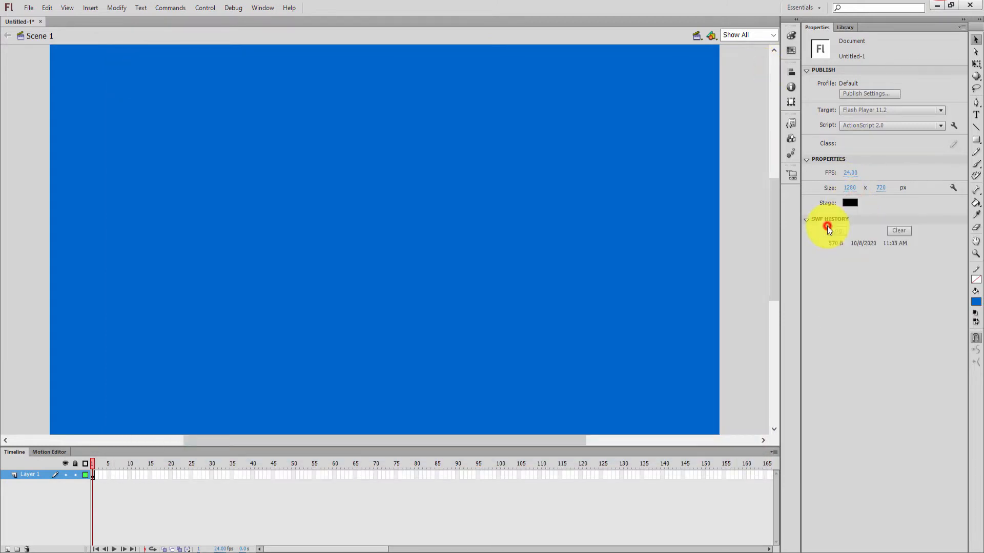
{"action": "left_click", "coordinate": [206, 9]}
{"action": "mouse_move", "coordinate": [385, 93]}
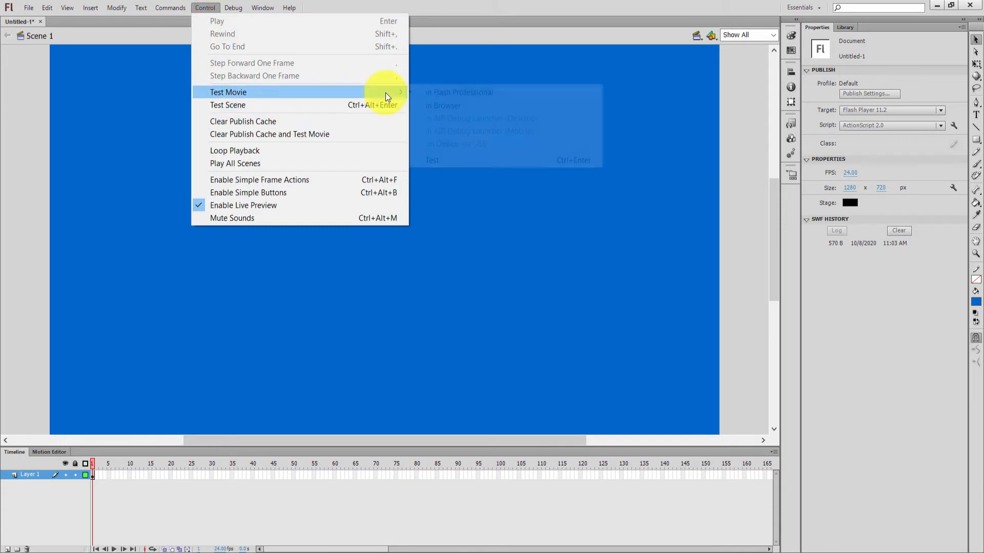
{"action": "left_click", "coordinate": [460, 163]}
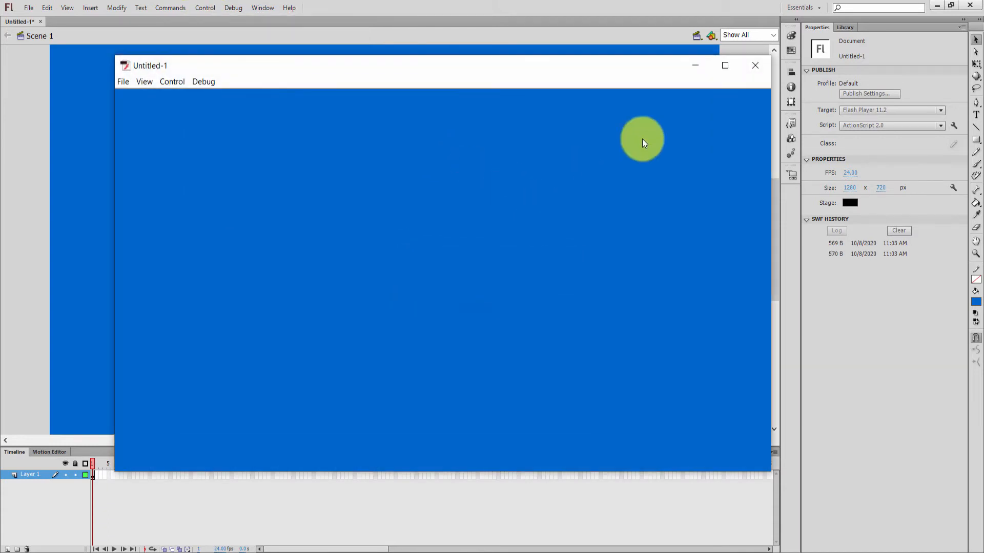
{"action": "left_click", "coordinate": [725, 65]}
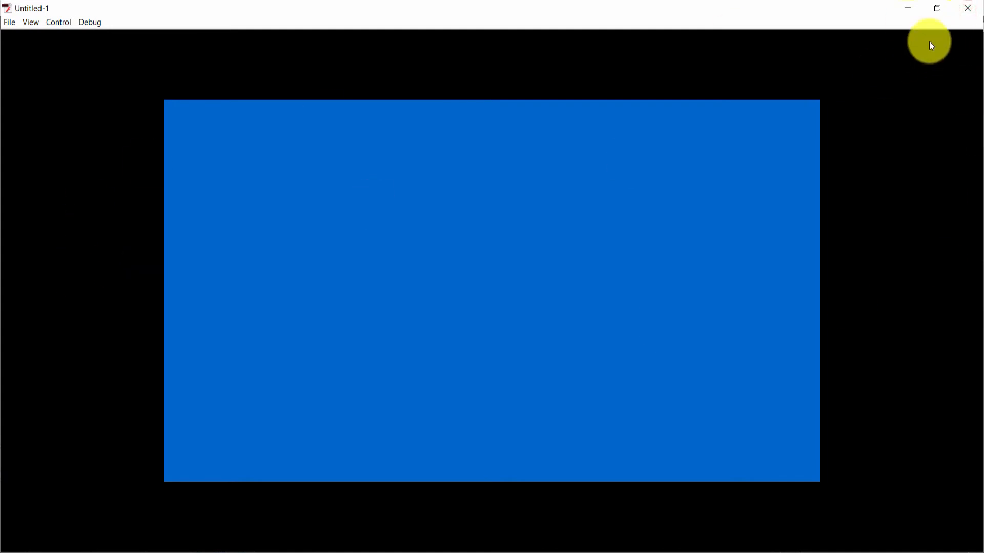
{"action": "left_click", "coordinate": [967, 9]}
- Try moving the blue rectangle away from the stage's upper-left corner and undo the move
{"action": "left_click", "coordinate": [159, 210]}
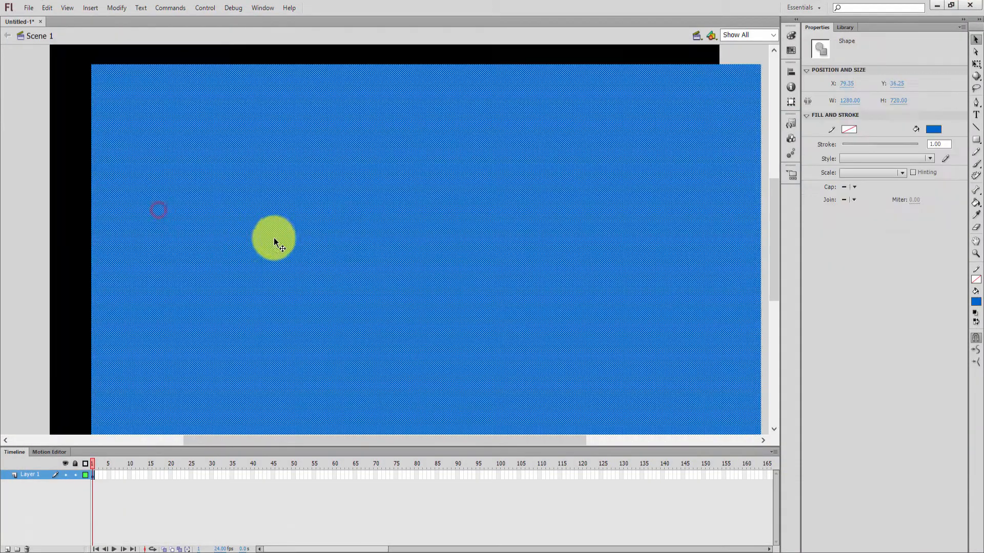
{"action": "key", "text": "ctrl+z"}
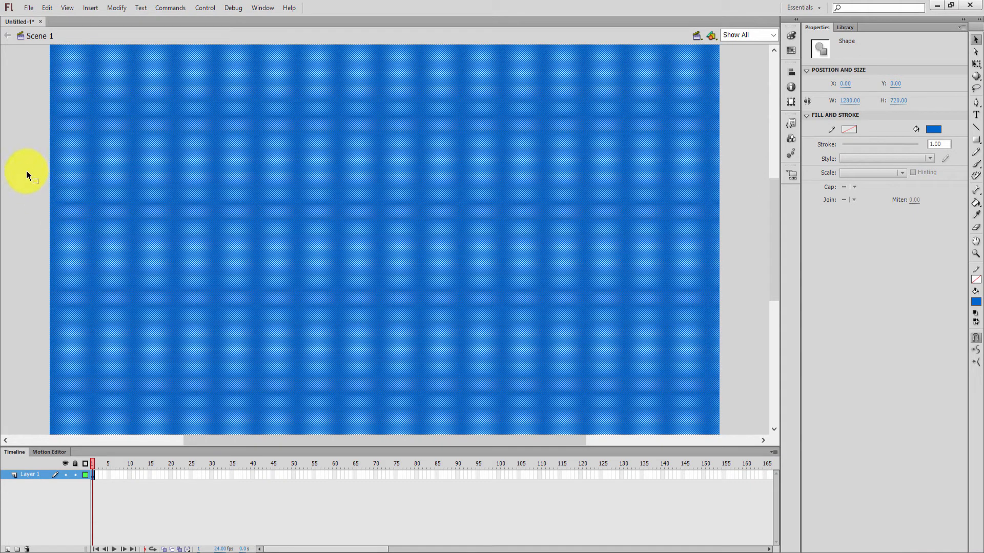
{"action": "left_click", "coordinate": [27, 175]}
- Try the pasteboard's light gray as the stage's background color and set the color to white
{"action": "left_click", "coordinate": [850, 202]}
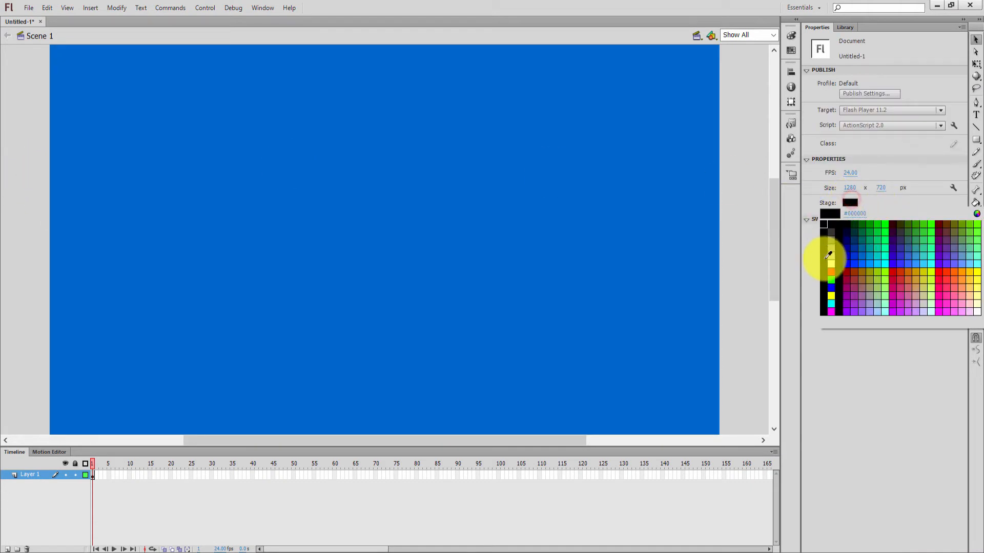
{"action": "left_click", "coordinate": [758, 165]}
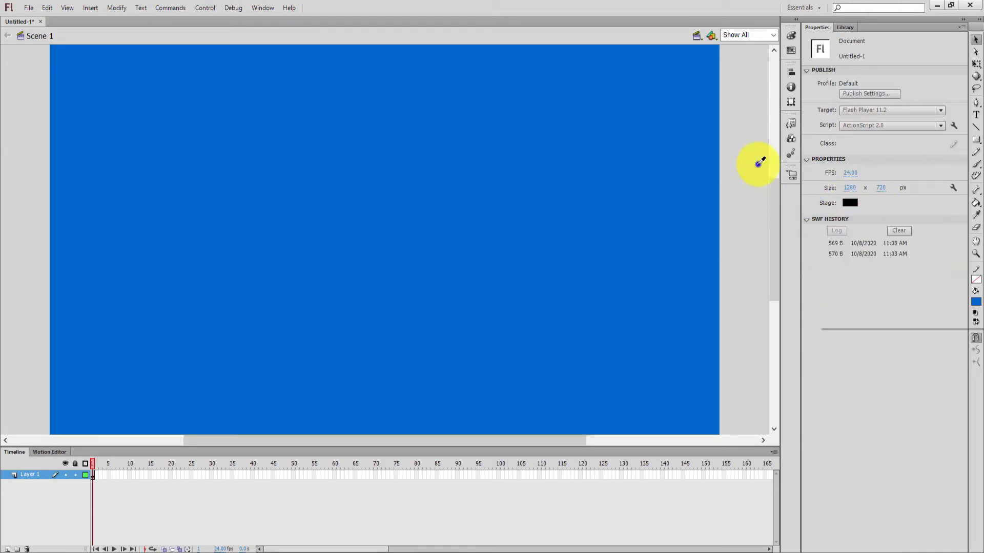
{"action": "right_click", "coordinate": [758, 163]}
{"action": "left_click", "coordinate": [742, 122]}
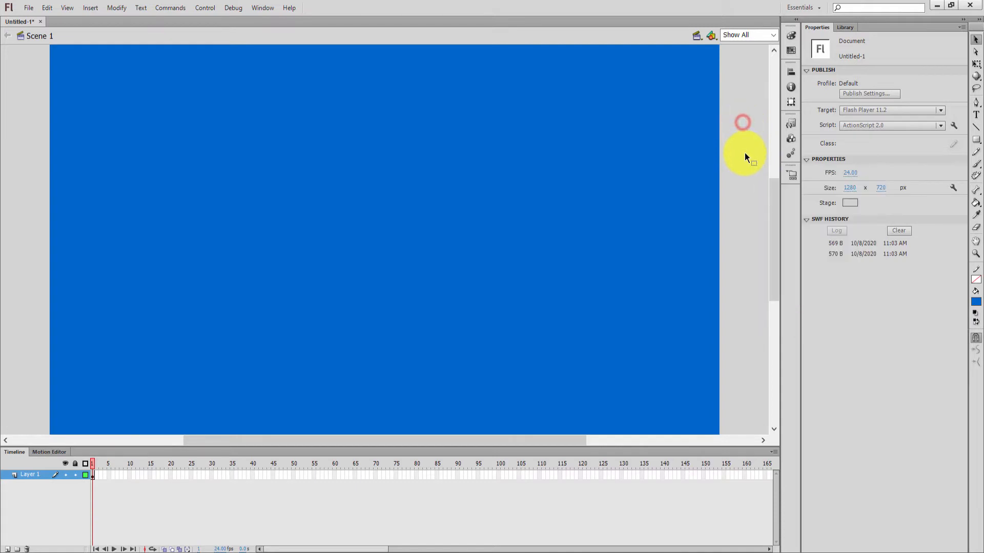
{"action": "left_click", "coordinate": [849, 202]}
{"action": "left_click", "coordinate": [831, 265]}
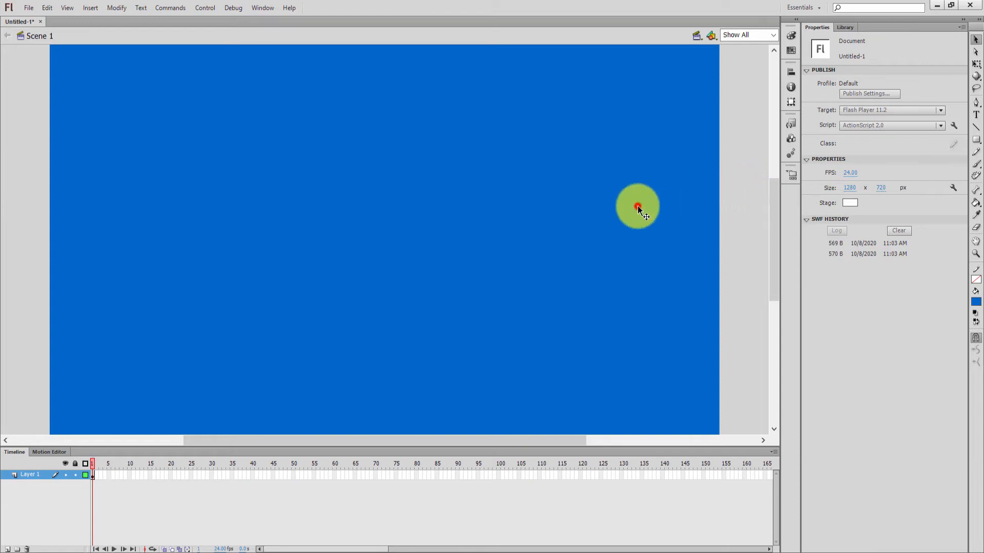
- Select and deselect the blue rectangle, and switch the stage's background color to black and back to white
{"action": "left_click", "coordinate": [637, 205]}
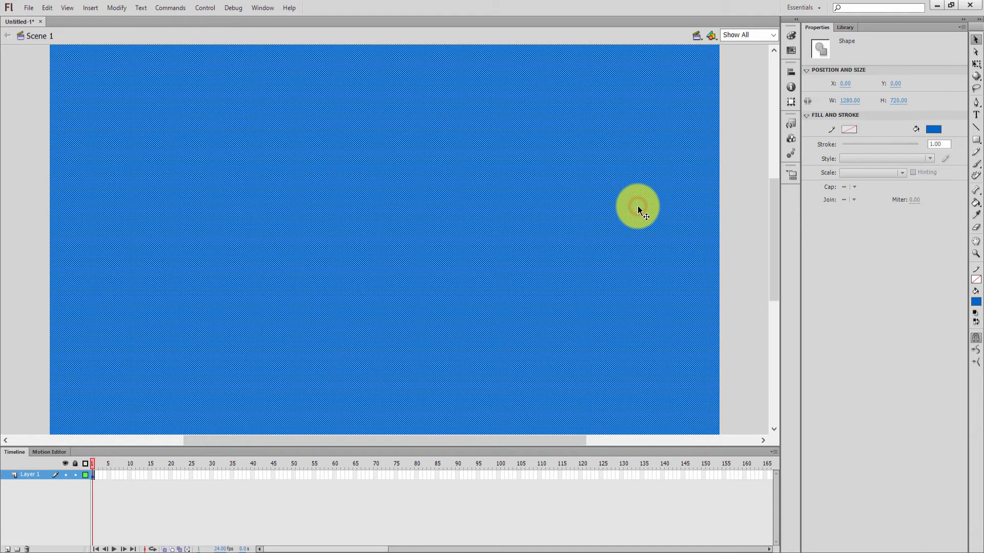
{"action": "left_click", "coordinate": [736, 195]}
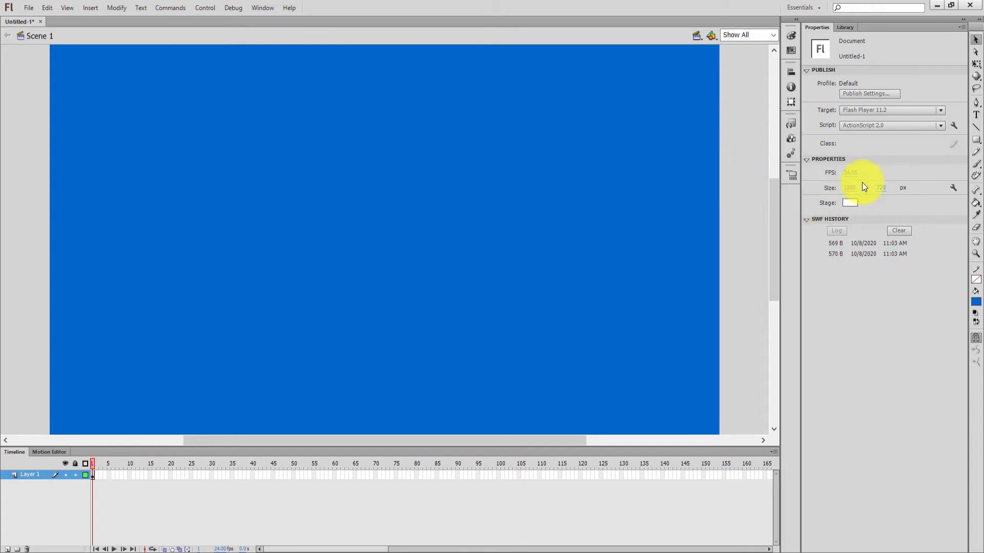
{"action": "left_click", "coordinate": [854, 204]}
{"action": "left_click", "coordinate": [826, 224]}
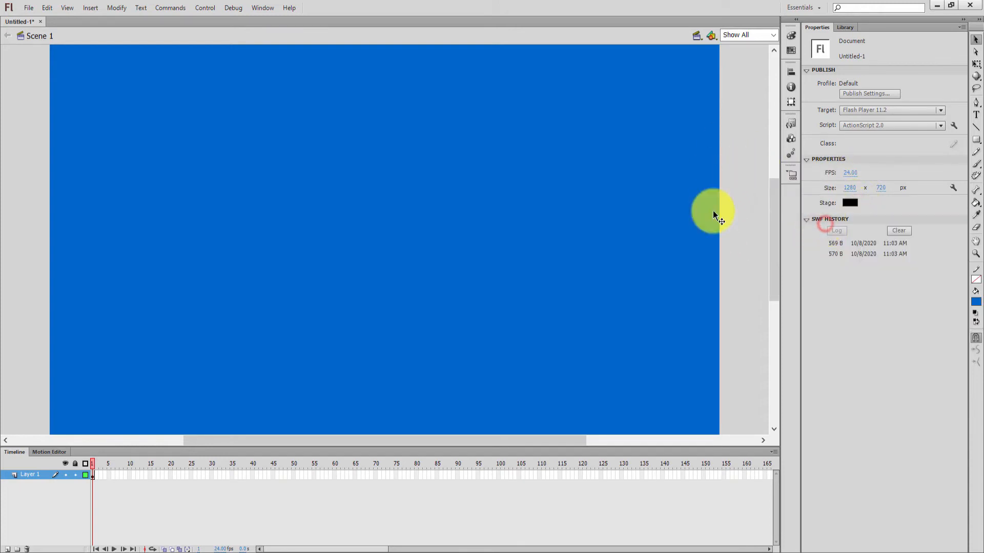
{"action": "left_click", "coordinate": [850, 203]}
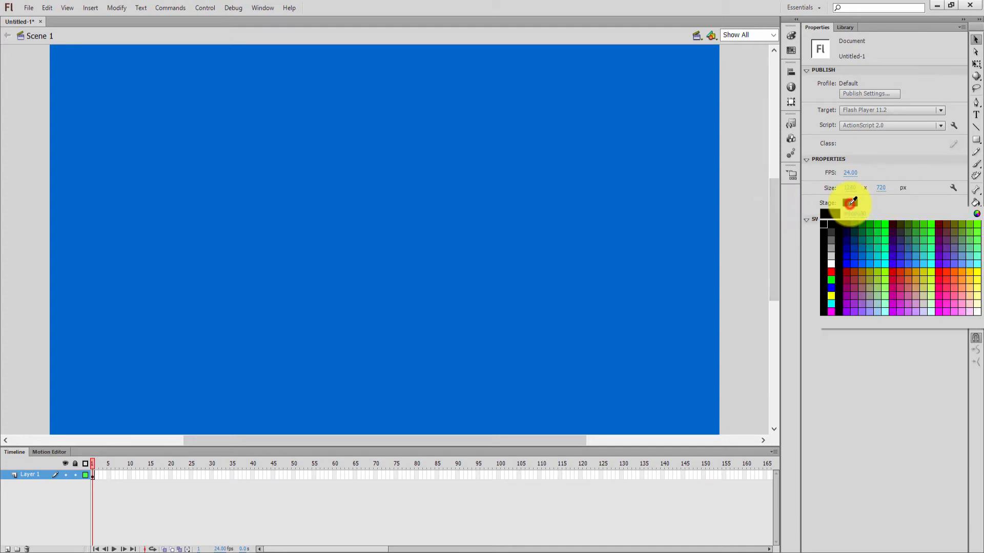
{"action": "left_click", "coordinate": [832, 264]}
- Delete the blue rectangle covering the stage
{"action": "left_click", "coordinate": [677, 218]}
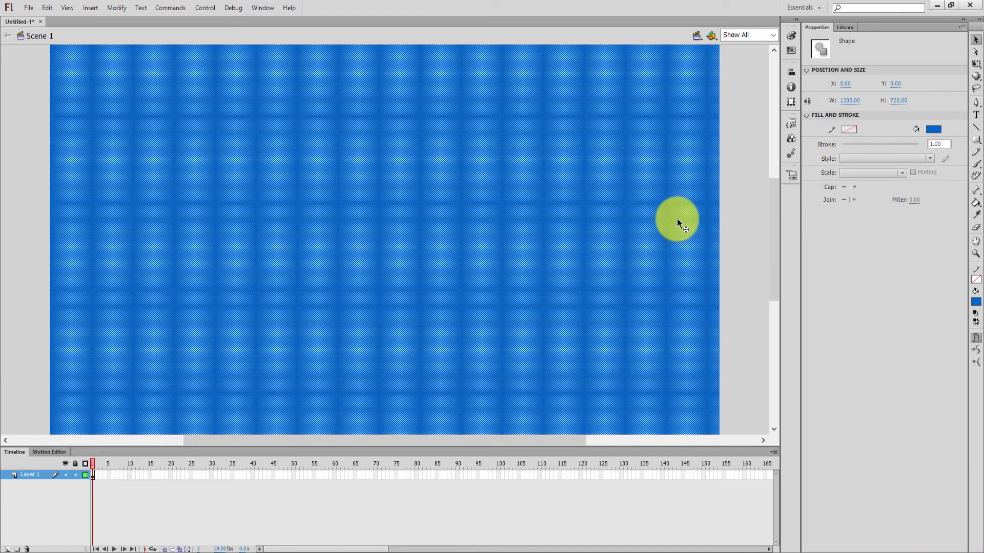
{"action": "key", "text": "Delete"}
{"action": "left_click", "coordinate": [677, 218]}
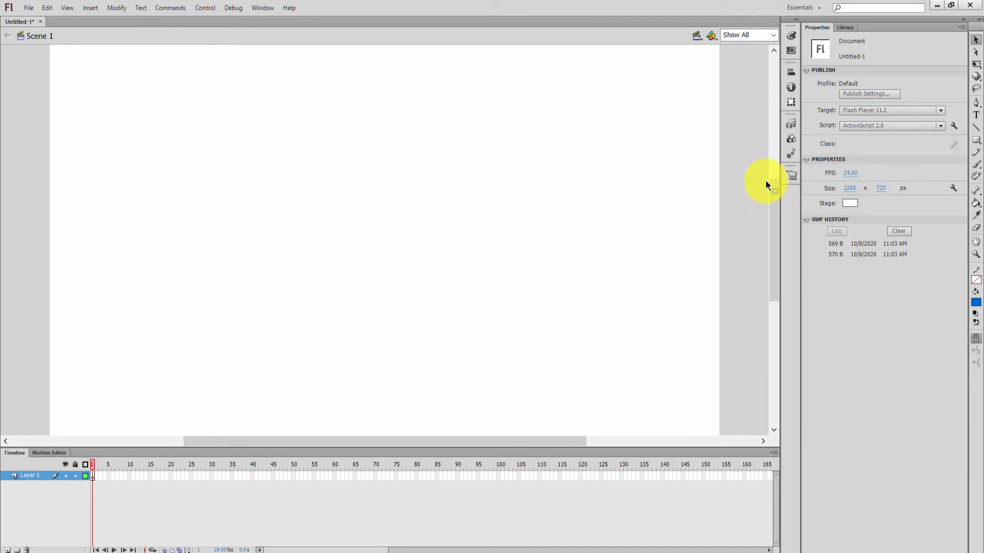
- Activate the Rectangle tool and choose the Essentials workspace
{"action": "left_click", "coordinate": [976, 140]}
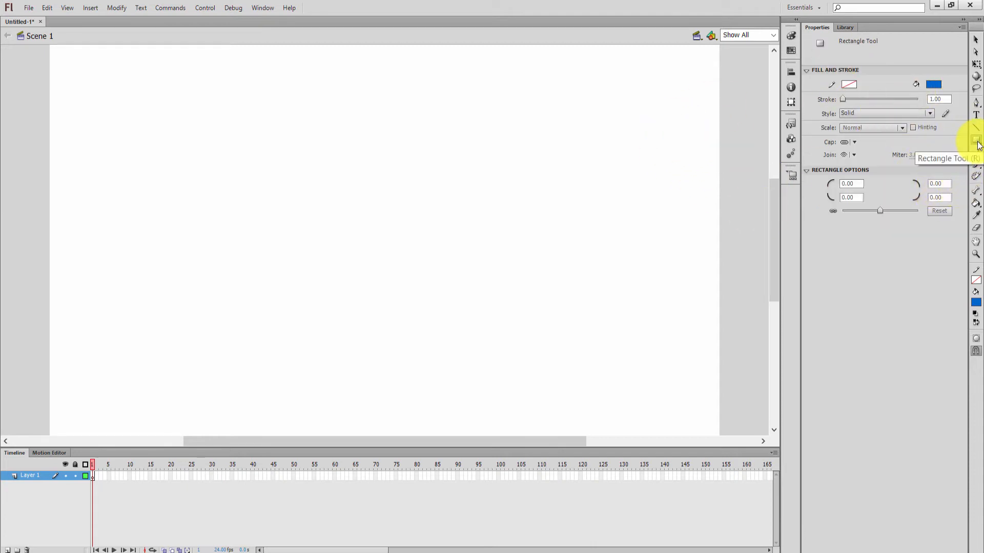
{"action": "left_click", "coordinate": [803, 7]}
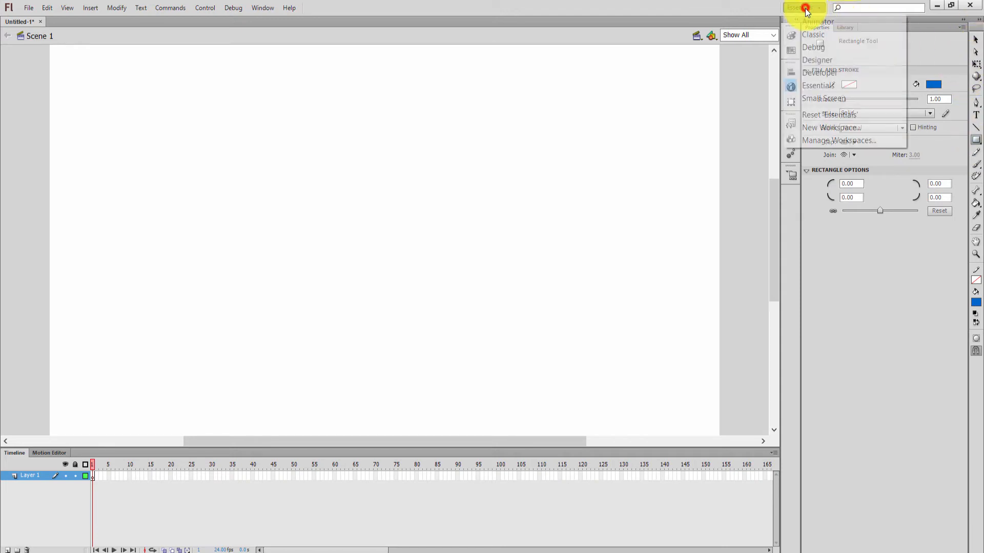
{"action": "left_click", "coordinate": [844, 85]}
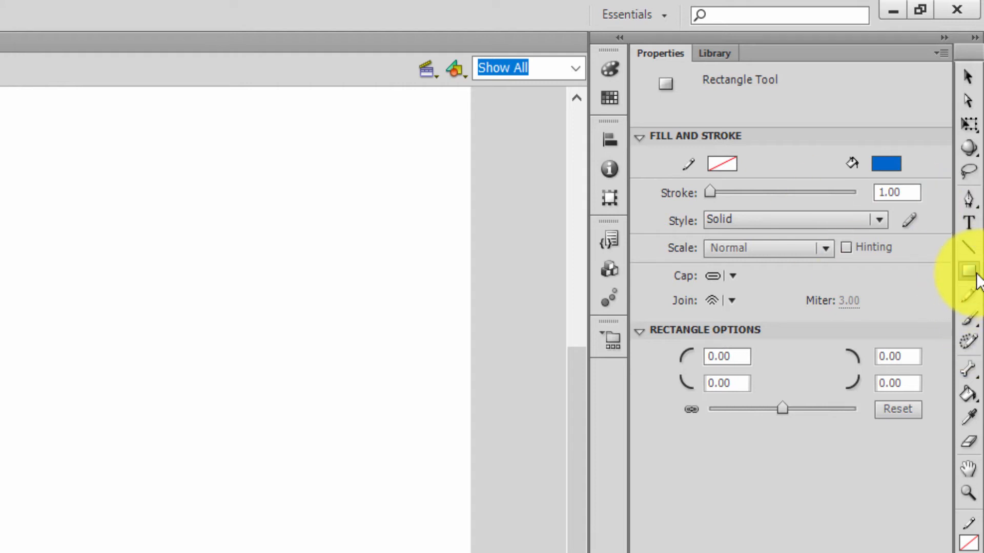
- Set the Rectangle tool's fill color to red
{"action": "left_click", "coordinate": [973, 273]}
{"action": "left_click", "coordinate": [939, 275]}
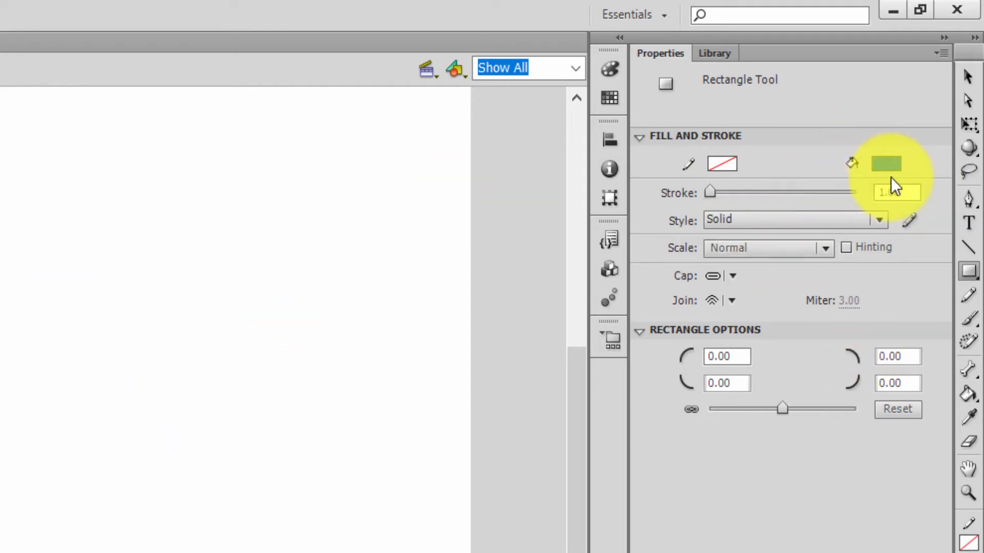
{"action": "left_click", "coordinate": [885, 164]}
{"action": "left_click", "coordinate": [687, 298]}
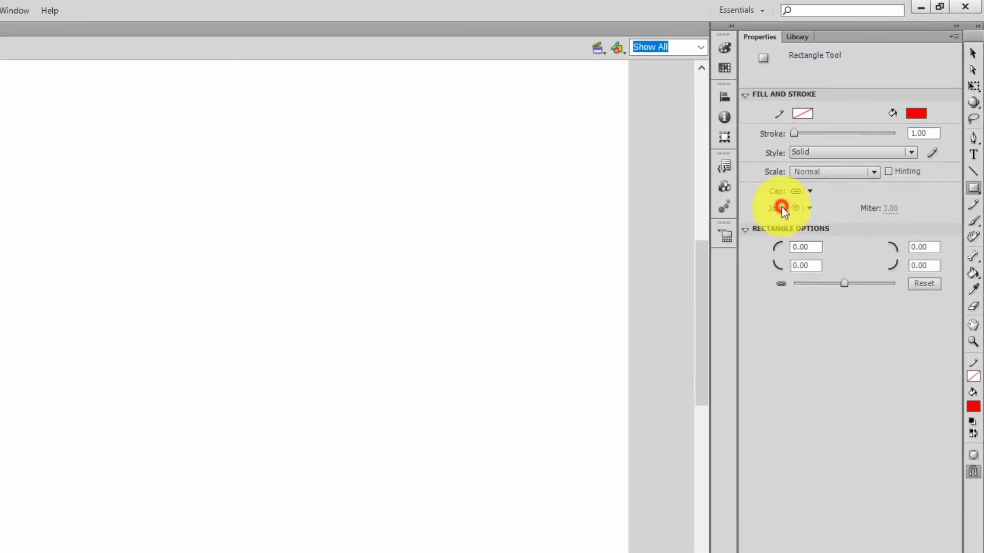
- Draw a red square in the stage's upper-left area, and beside it a green square about 125 px wide with a black stroke
{"action": "left_click_drag", "start_coordinate": [91, 88], "coordinate": [172, 171]}
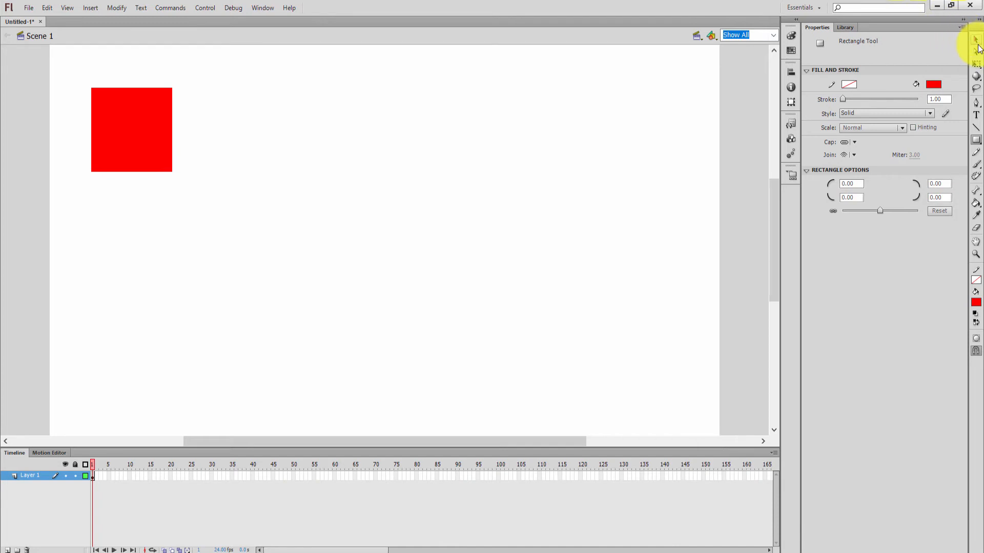
{"action": "left_click", "coordinate": [934, 84]}
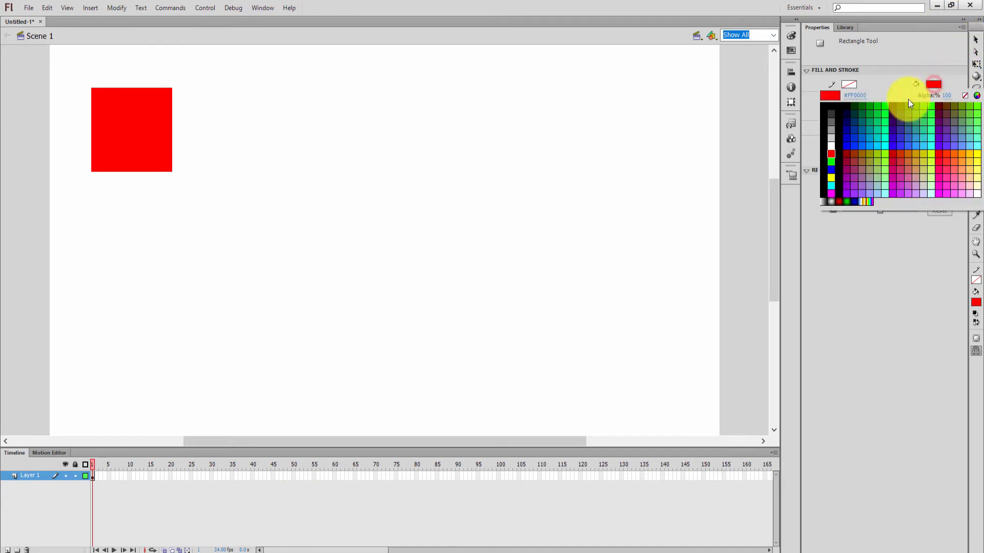
{"action": "left_click", "coordinate": [831, 162]}
{"action": "left_click", "coordinate": [851, 82]}
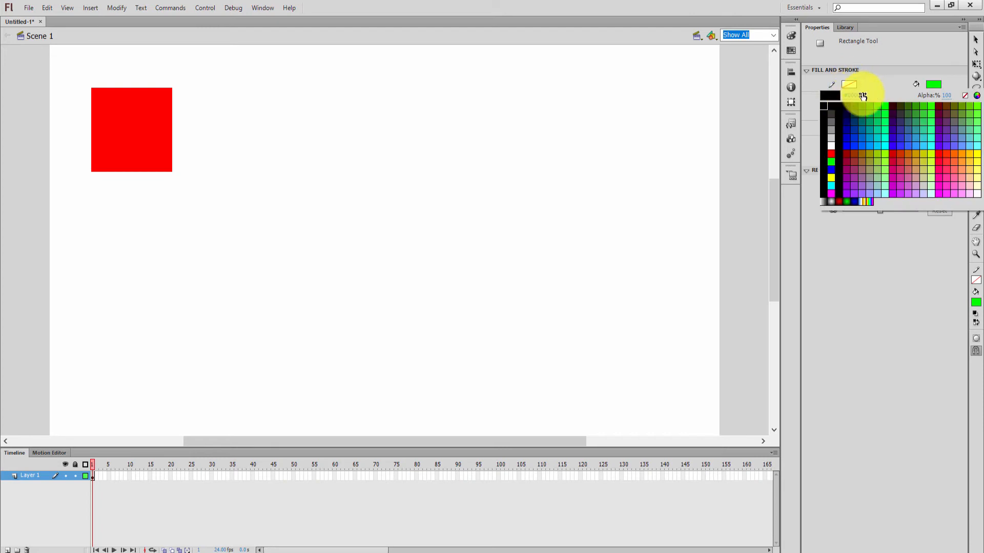
{"action": "left_click", "coordinate": [825, 109]}
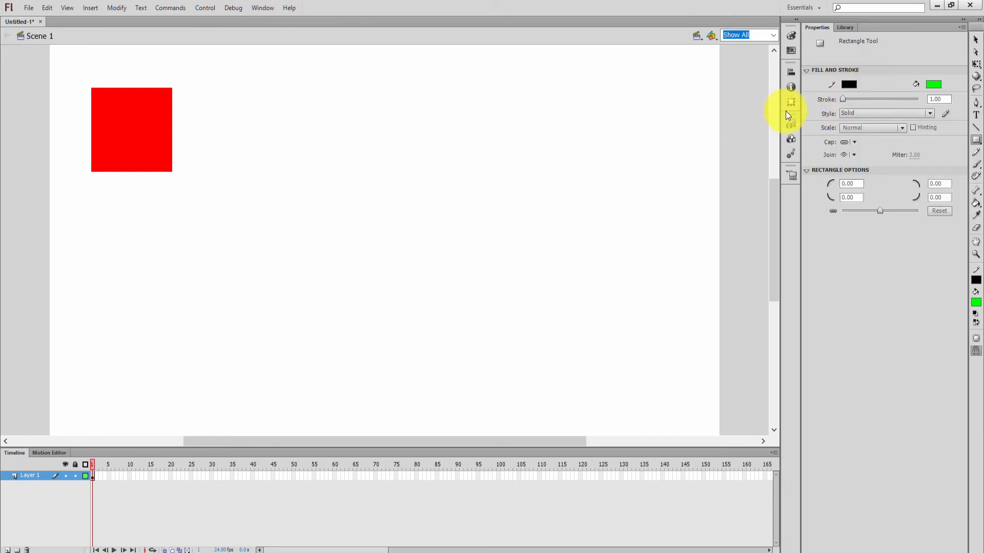
{"action": "left_click_drag", "start_coordinate": [219, 96], "coordinate": [285, 164]}
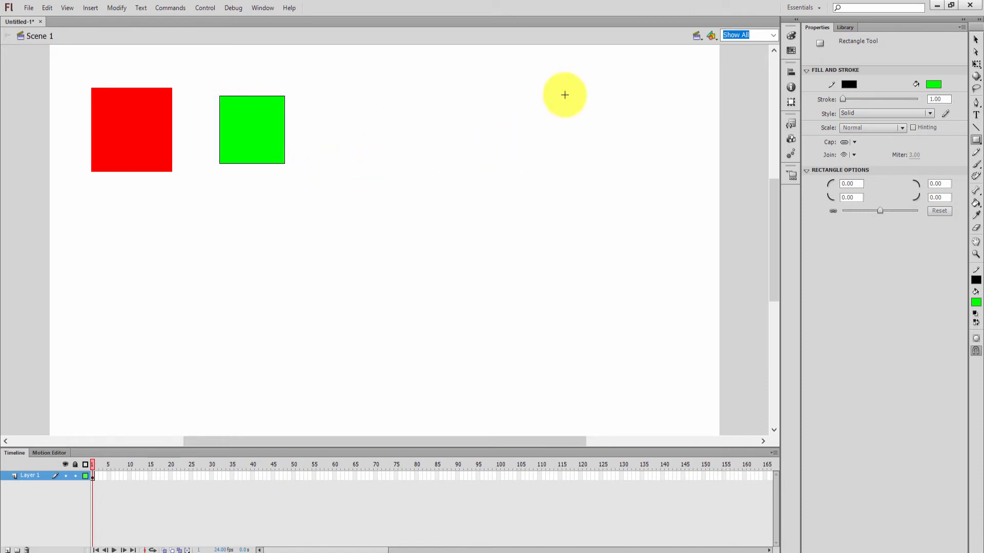
- Select the green square's fill and each of its outline sides separately, and clear the selection
{"action": "left_click", "coordinate": [975, 39]}
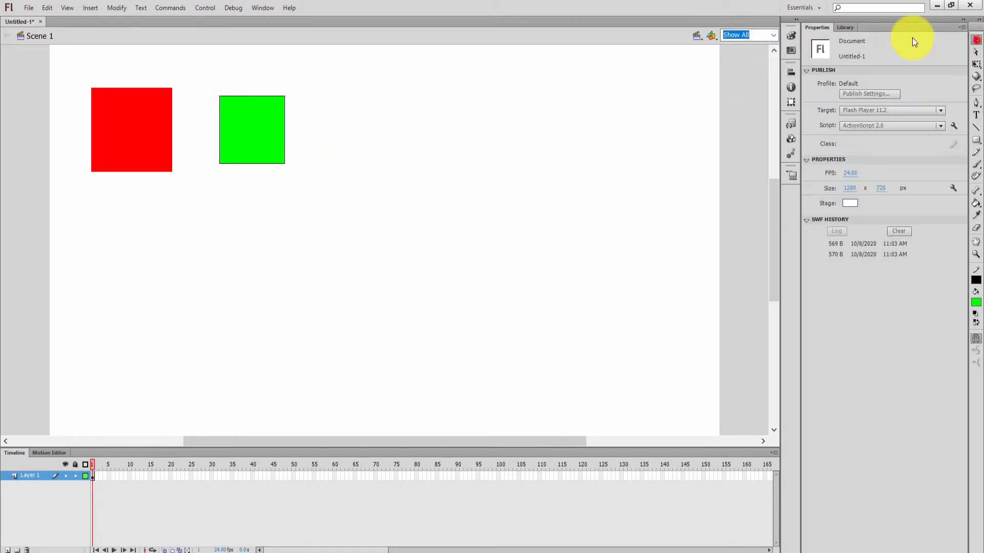
{"action": "left_click", "coordinate": [266, 119]}
{"action": "left_click", "coordinate": [318, 117]}
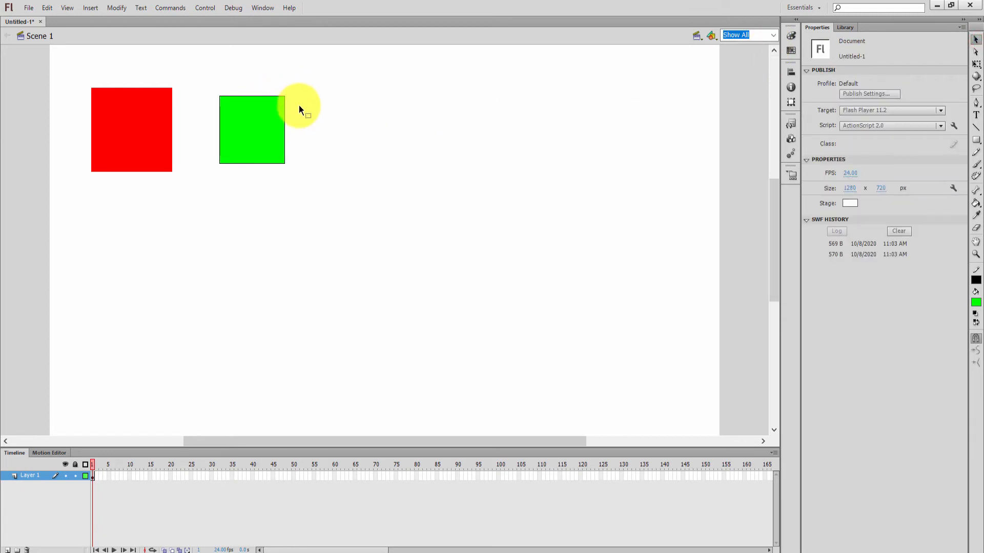
{"action": "left_click", "coordinate": [284, 106]}
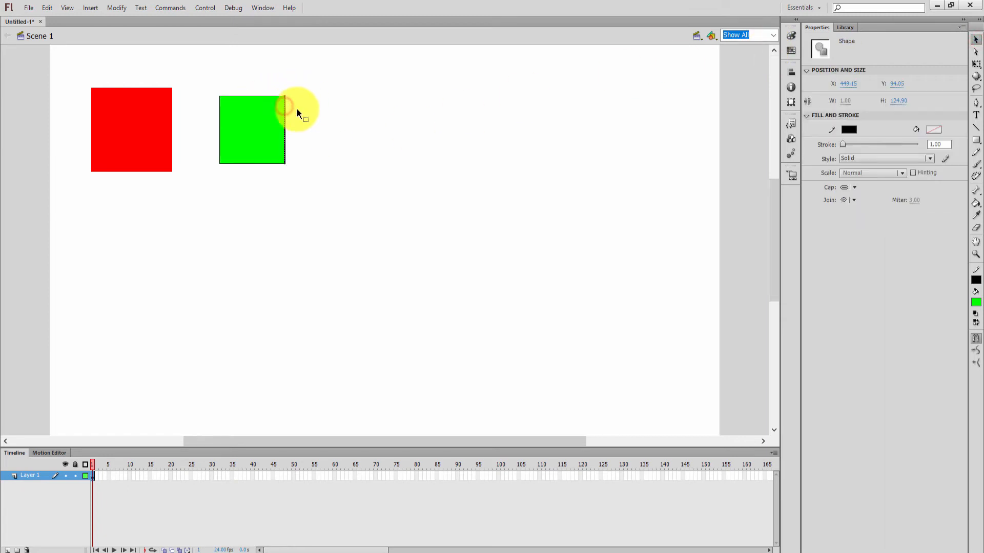
{"action": "left_click", "coordinate": [345, 121]}
{"action": "left_click", "coordinate": [271, 96]}
{"action": "left_click", "coordinate": [332, 123]}
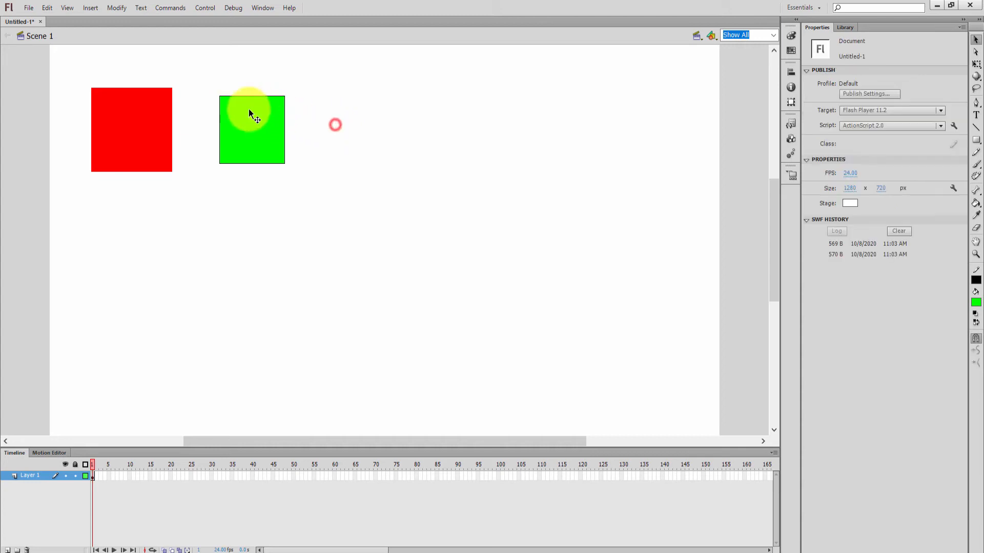
{"action": "left_click", "coordinate": [218, 113]}
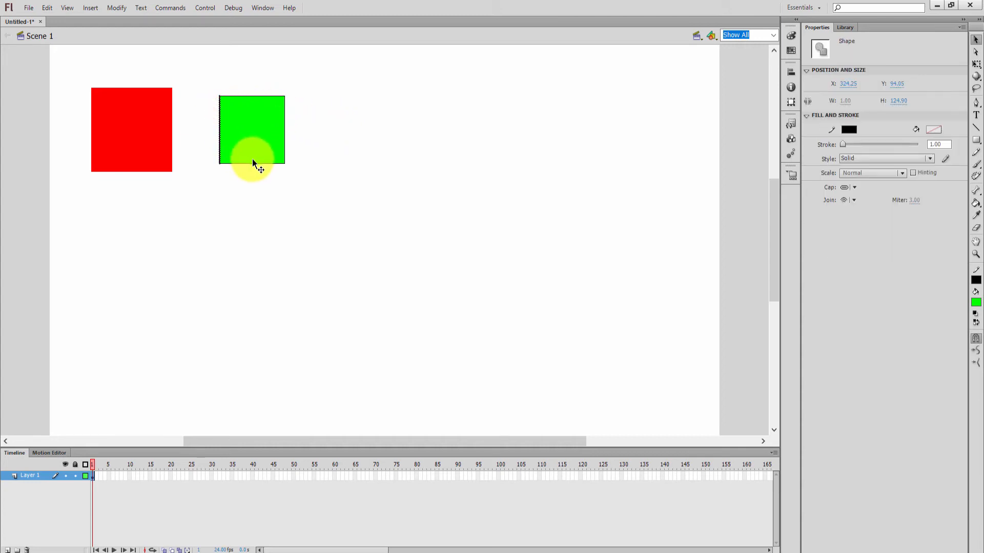
{"action": "left_click", "coordinate": [256, 163]}
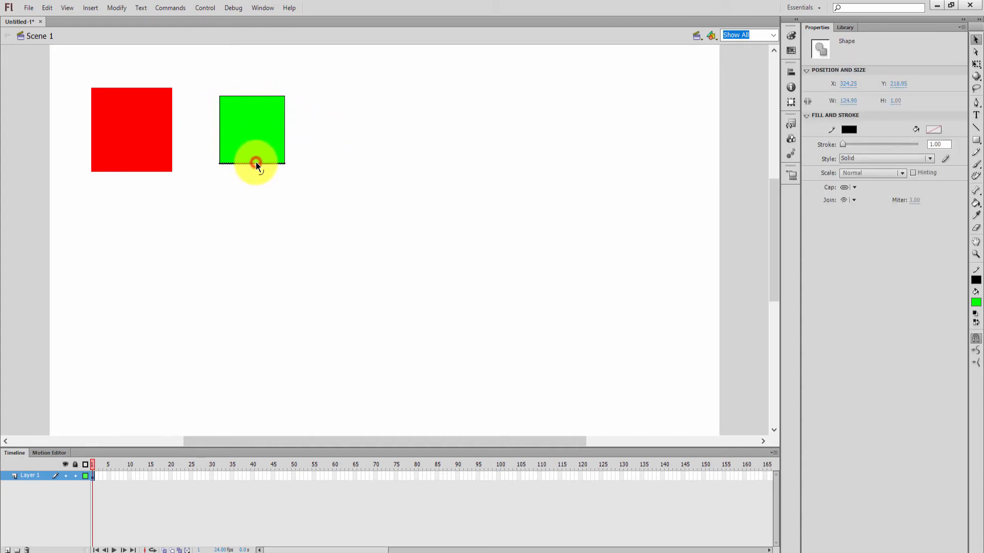
{"action": "left_click", "coordinate": [284, 128]}
{"action": "left_click", "coordinate": [382, 135]}
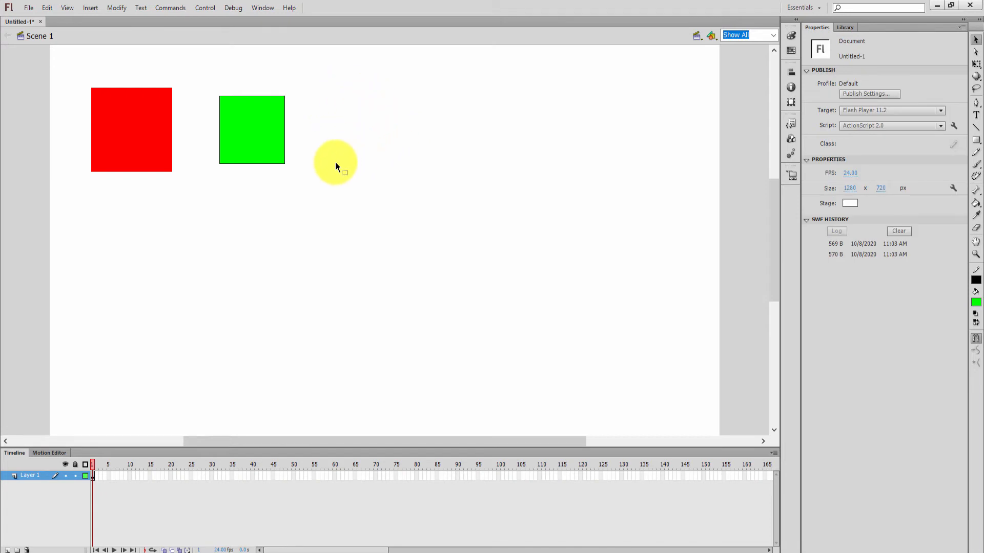
- Move the green fill out of its outline to the right, and bend the four sides of the empty outline into curves
{"action": "mouse_move", "coordinate": [248, 124]}
{"action": "left_mouse_down"}
{"action": "mouse_move", "coordinate": [321, 139]}
{"action": "mouse_move", "coordinate": [379, 135]}
{"action": "left_mouse_up"}
{"action": "left_click", "coordinate": [499, 208]}
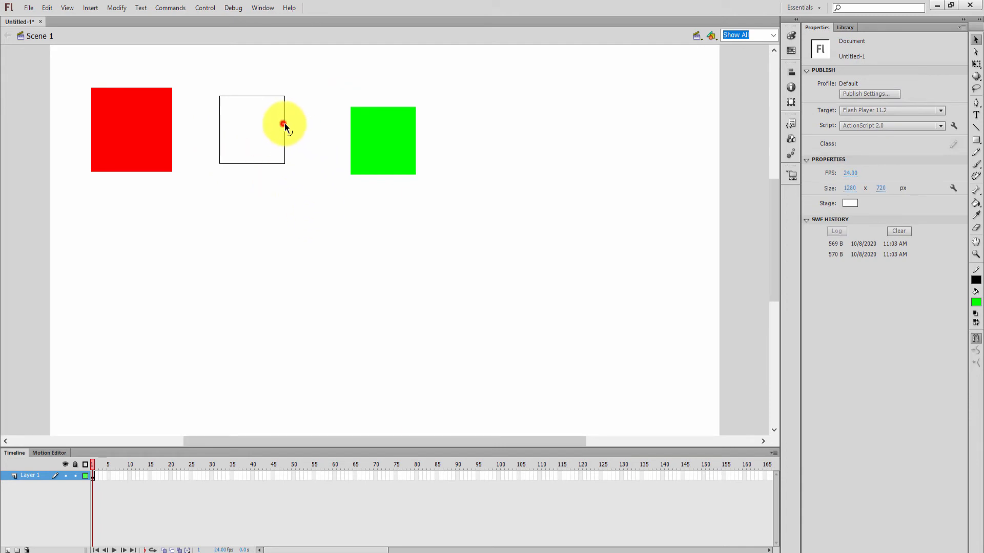
{"action": "left_click_drag", "start_coordinate": [284, 123], "coordinate": [331, 104]}
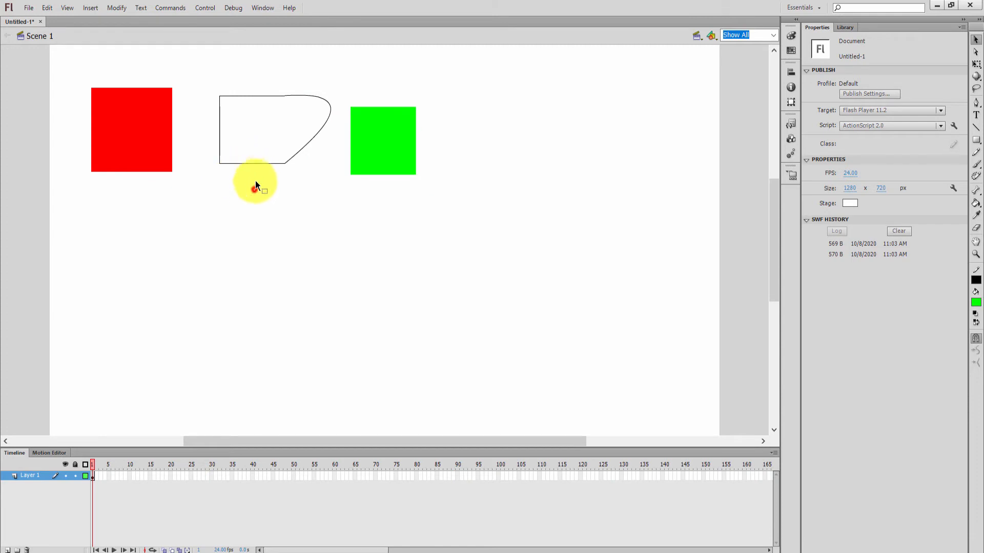
{"action": "left_click_drag", "start_coordinate": [266, 165], "coordinate": [302, 218]}
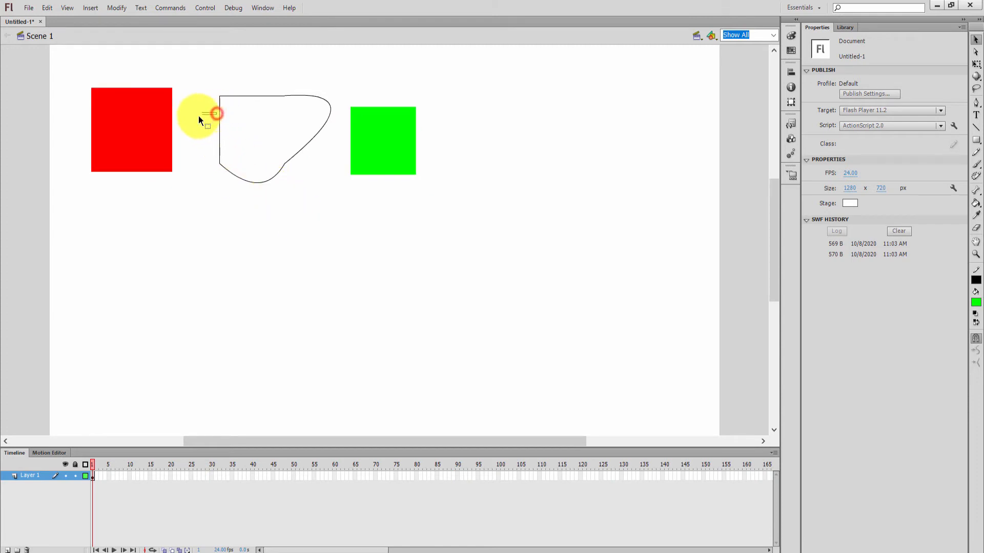
{"action": "left_click_drag", "start_coordinate": [220, 109], "coordinate": [213, 127]}
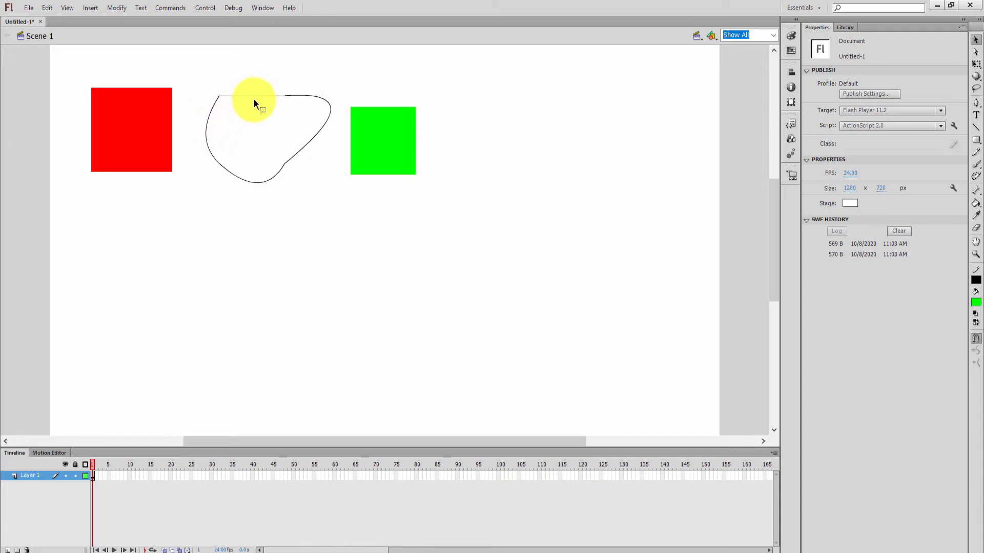
{"action": "left_click_drag", "start_coordinate": [253, 100], "coordinate": [258, 77]}
{"action": "left_click", "coordinate": [340, 91]}
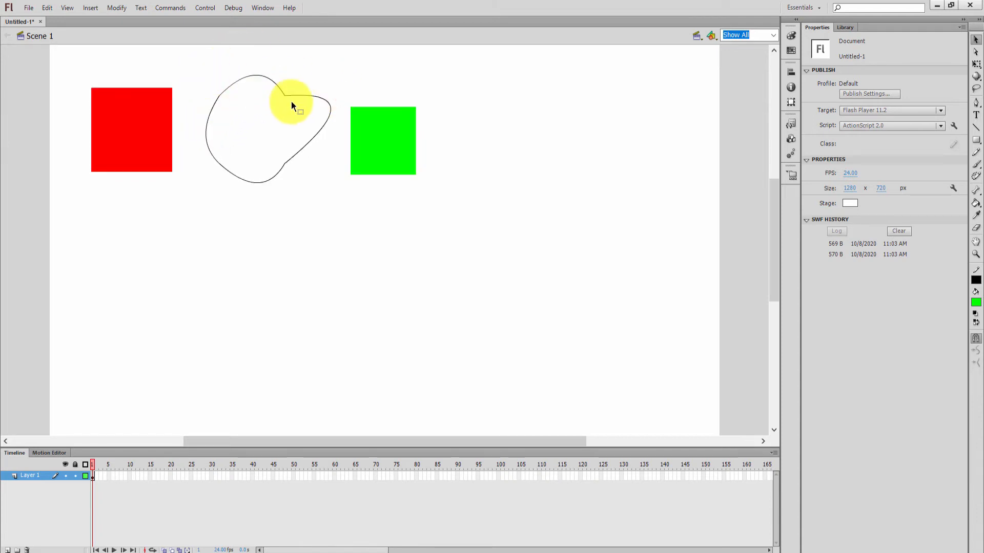
- Undo the bends of the outline and the move of the green fill
{"action": "key", "text": "ctrl+z"}
{"action": "key", "text": "ctrl+z"}
{"action": "key", "text": "ctrl+z"}
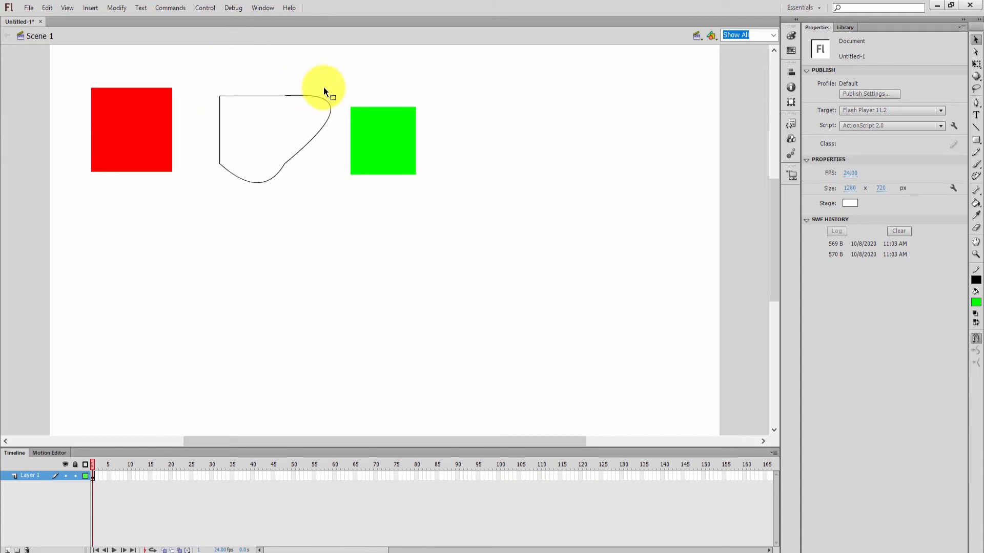
{"action": "key", "text": "ctrl+z"}
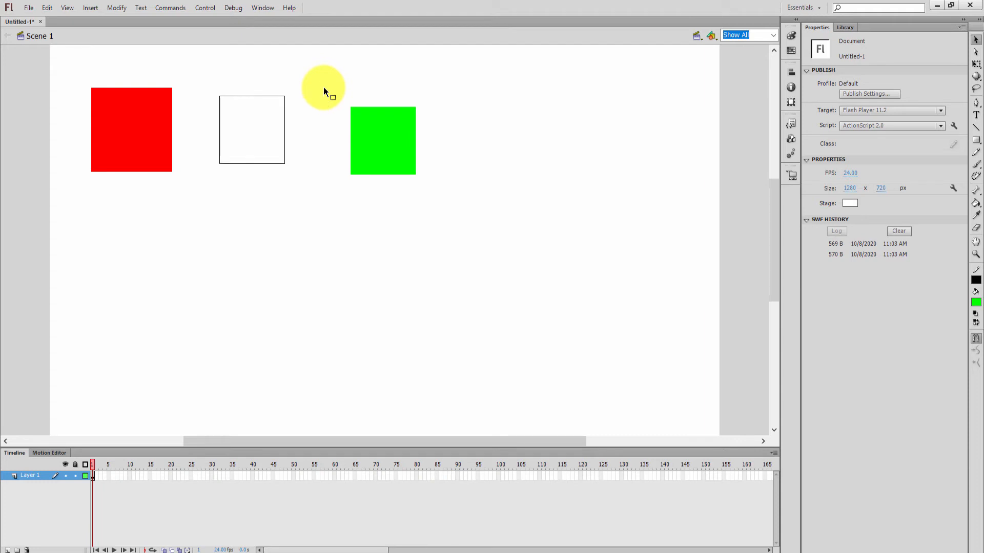
{"action": "key", "text": "ctrl+z"}
{"action": "key", "text": "ctrl+z"}
- Select the whole green square with its outline and move it right, and shift its fill alone out of the outline
{"action": "mouse_move", "coordinate": [201, 74]}
{"action": "left_mouse_down"}
{"action": "mouse_move", "coordinate": [285, 172]}
{"action": "mouse_move", "coordinate": [393, 141]}
{"action": "mouse_move", "coordinate": [519, 177]}
{"action": "left_mouse_up"}
{"action": "left_click", "coordinate": [460, 208]}
{"action": "left_click", "coordinate": [535, 248]}
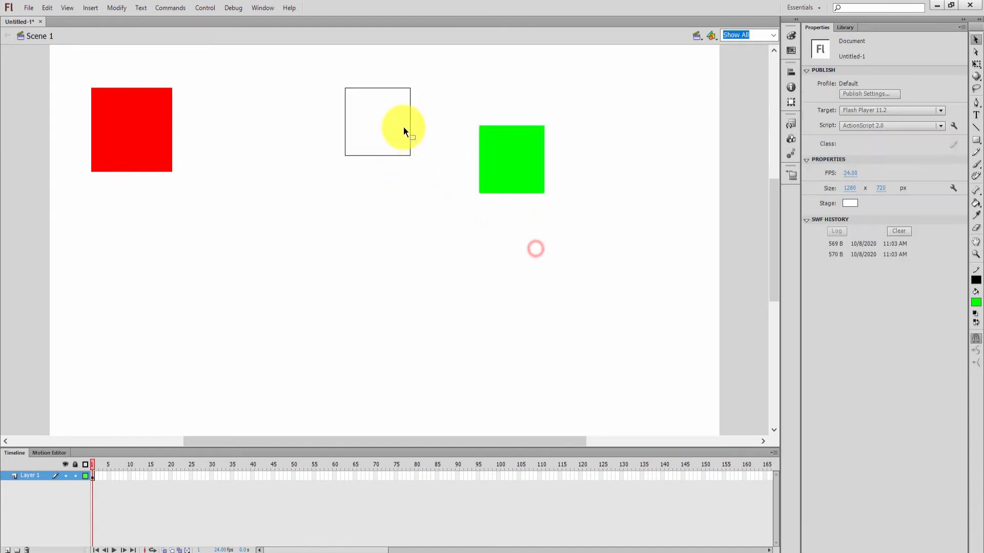
- Bend the right and bottom sides of the empty outline outward
{"action": "left_click_drag", "start_coordinate": [412, 116], "coordinate": [438, 177]}
{"action": "left_click_drag", "start_coordinate": [379, 158], "coordinate": [369, 214]}
{"action": "left_click", "coordinate": [343, 234]}
- Undo the bends of the two outline sides and the separation of the green fill from its outline
{"action": "key", "text": "ctrl+z"}
{"action": "key", "text": "ctrl+z"}
{"action": "key", "text": "ctrl+z"}
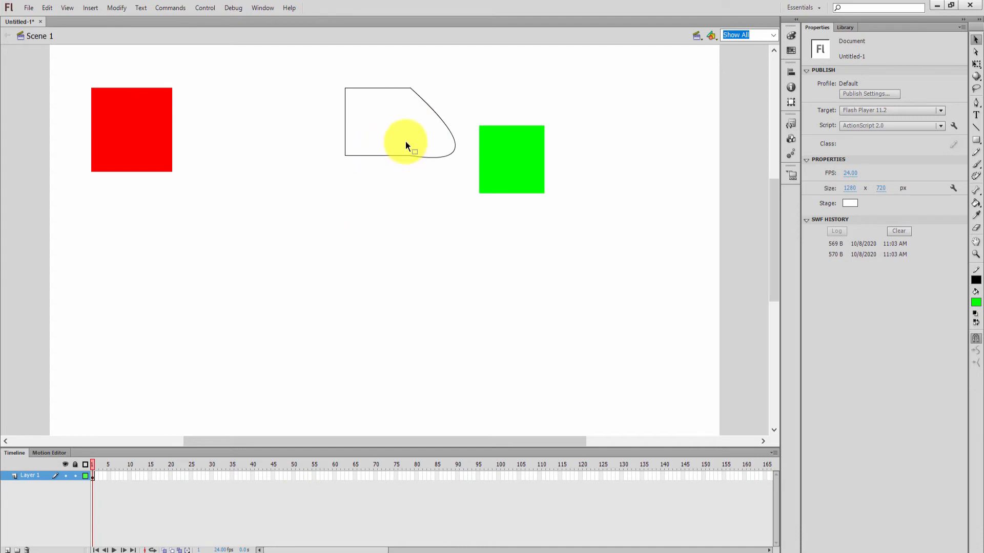
{"action": "key", "text": "ctrl+z"}
{"action": "left_click", "coordinate": [461, 199]}
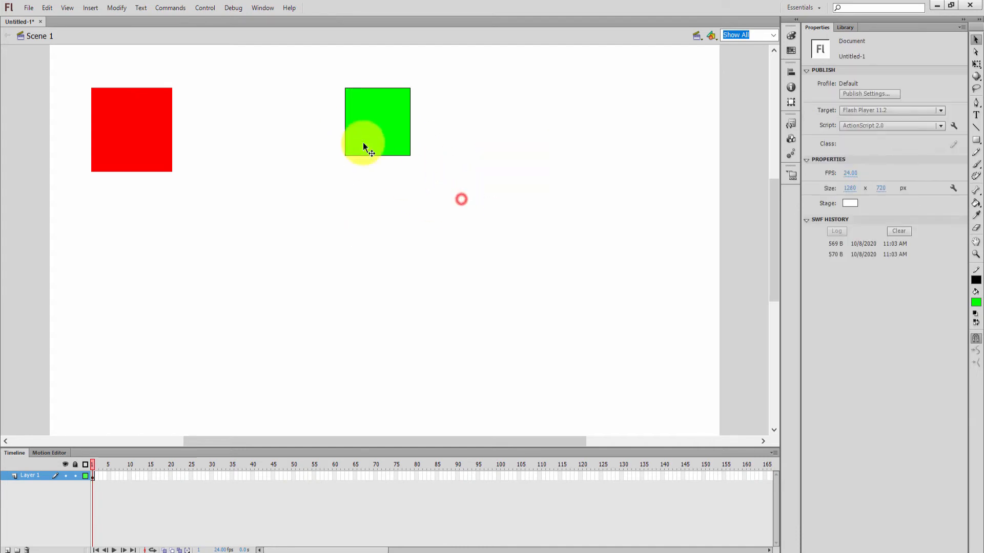
- Select the green square together with its outline and move it back beside the red square
{"action": "left_click_drag", "start_coordinate": [326, 74], "coordinate": [258, 143]}
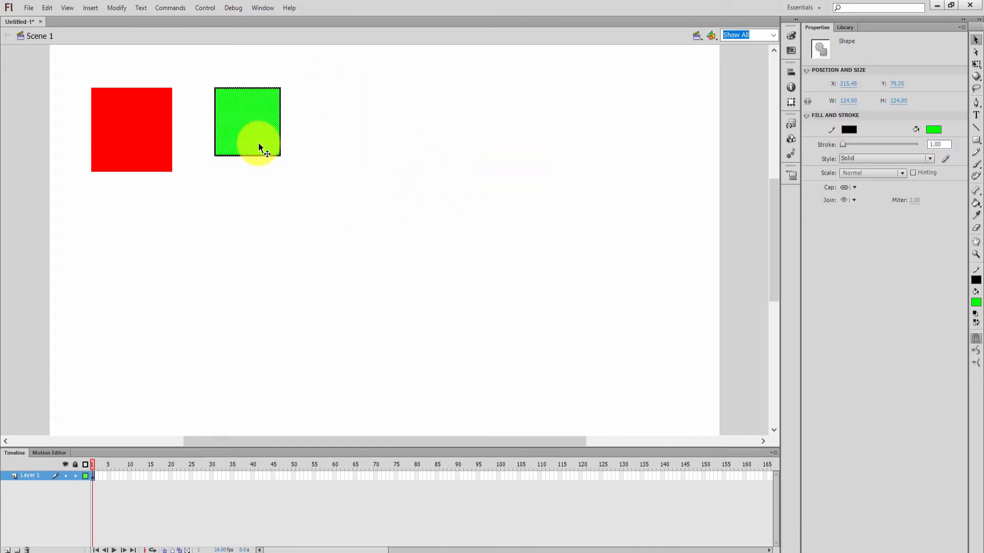
{"action": "left_click", "coordinate": [341, 217]}
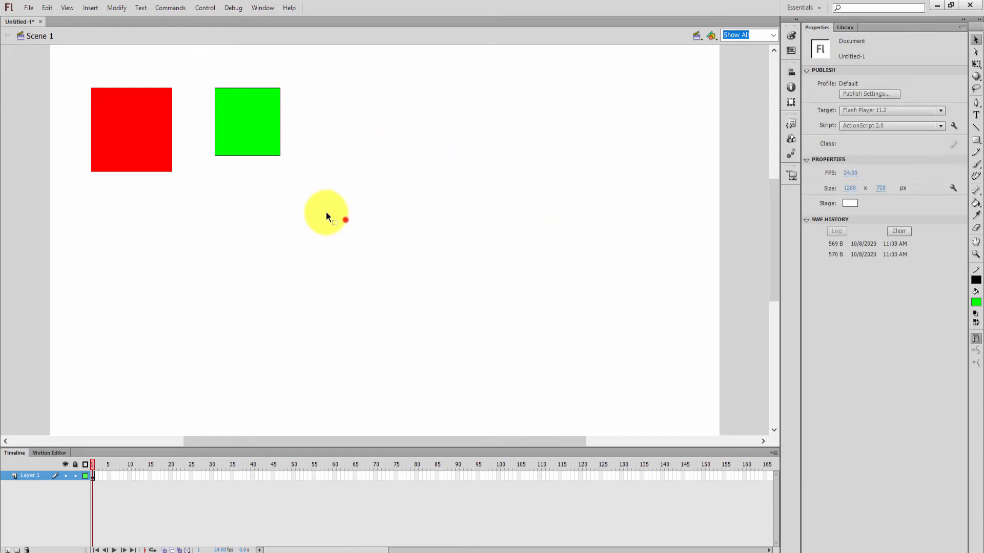
- Select only the lower part of the green square with a marquee, move it away to the lower right, and undo the split
{"action": "left_click_drag", "start_coordinate": [204, 115], "coordinate": [307, 161]}
{"action": "left_click_drag", "start_coordinate": [260, 139], "coordinate": [400, 186]}
{"action": "left_click", "coordinate": [525, 235]}
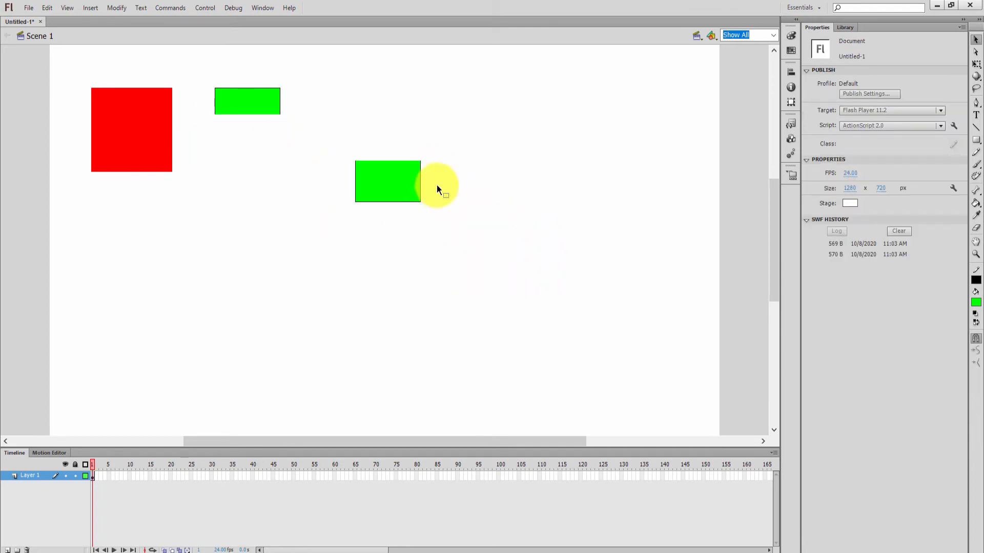
{"action": "key", "text": "ctrl+z"}
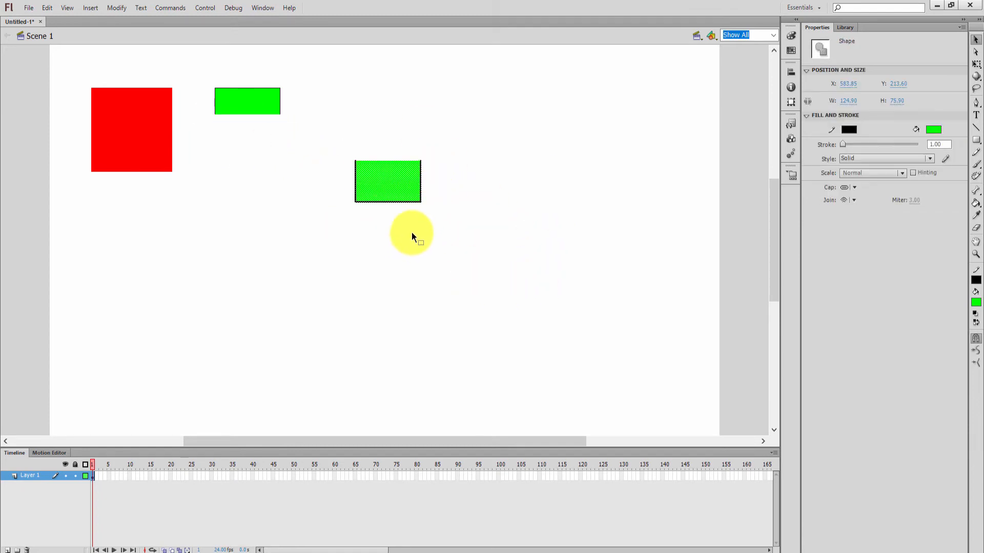
{"action": "key", "text": "ctrl+z"}
{"action": "left_click", "coordinate": [270, 237]}
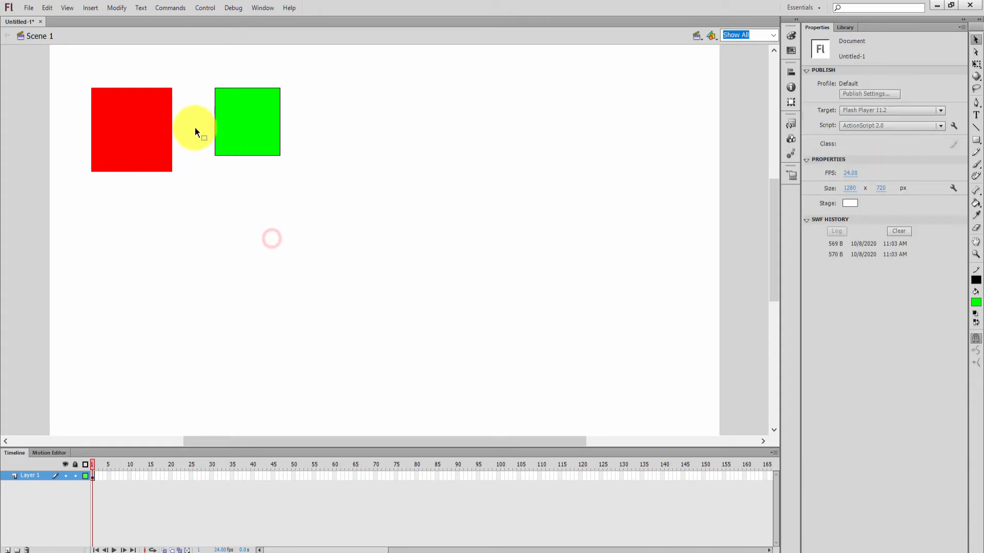
- Split off about the lower half of the green square once more by a partial marquee selection, and undo the move
{"action": "left_click_drag", "start_coordinate": [202, 121], "coordinate": [331, 200]}
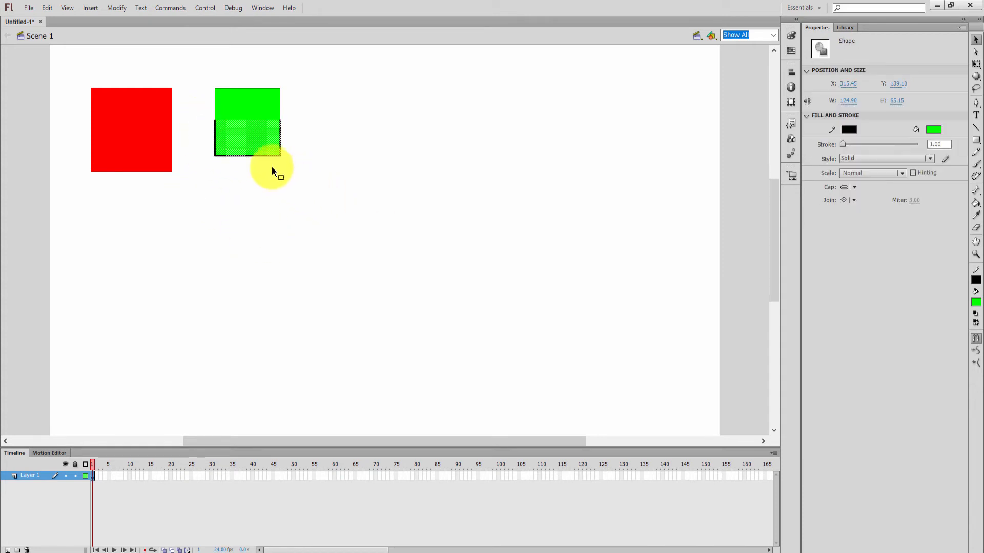
{"action": "left_click_drag", "start_coordinate": [262, 142], "coordinate": [407, 178]}
{"action": "left_click", "coordinate": [508, 262]}
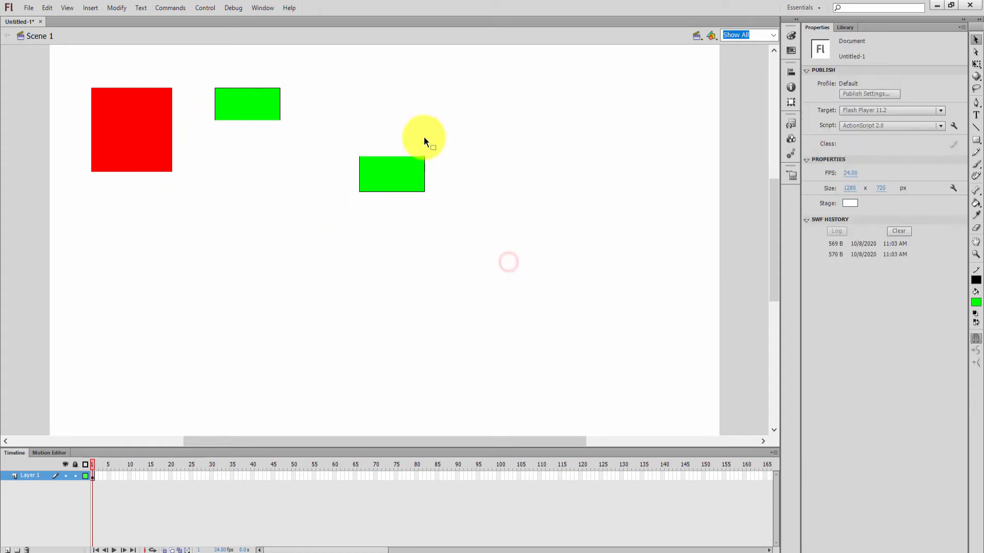
{"action": "key", "text": "ctrl+z"}
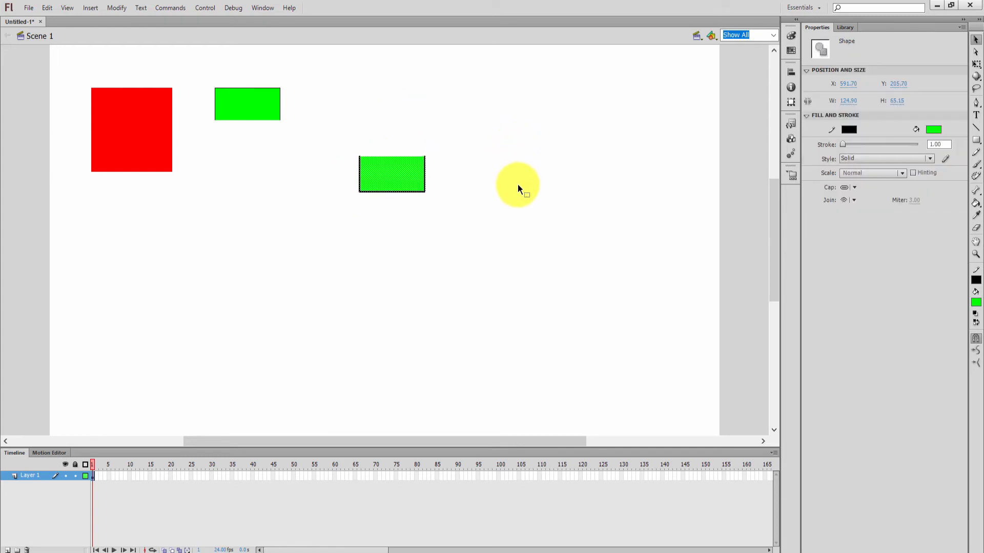
{"action": "key", "text": "ctrl+z"}
{"action": "left_click", "coordinate": [417, 177]}
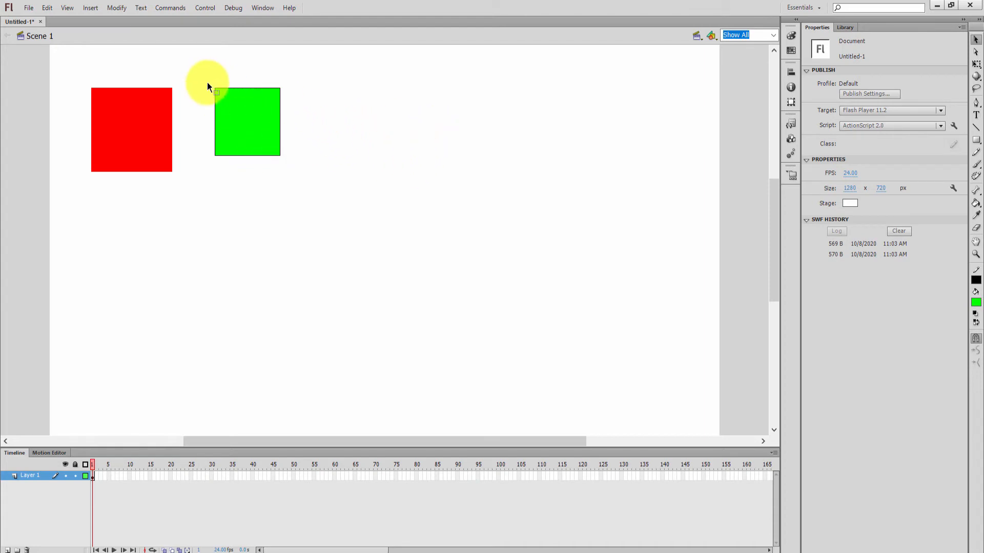
- Select the entire green square including its outline with a marquee, and deselect it
{"action": "left_click_drag", "start_coordinate": [207, 82], "coordinate": [400, 230]}
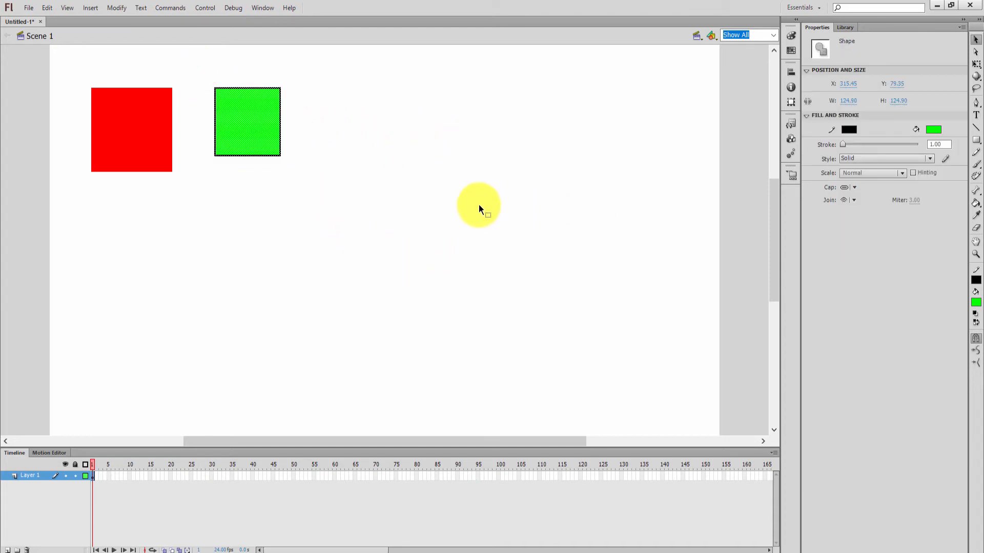
{"action": "left_click", "coordinate": [417, 201]}
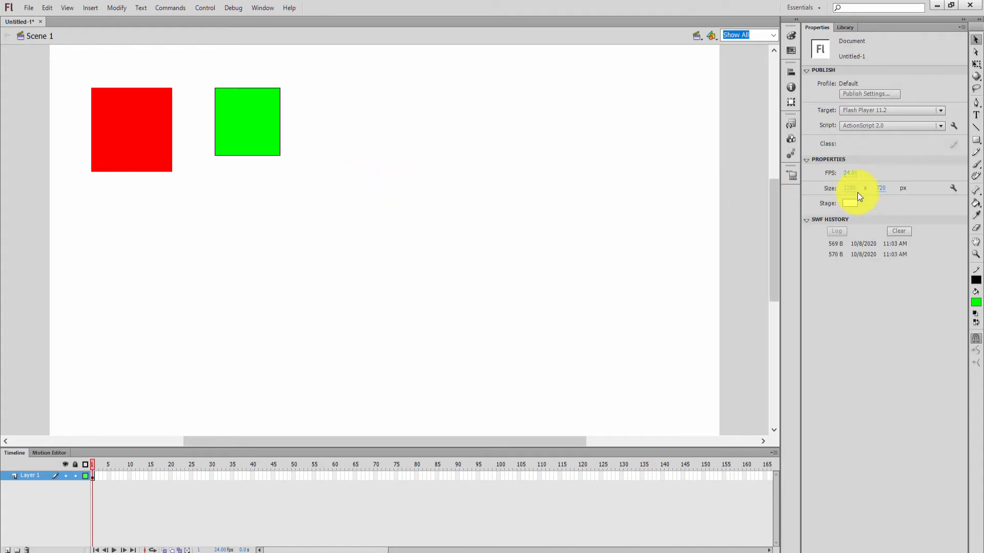
- Draw a green rectangle about 241 by 158 px with a 26.60 thick black stroke below and to the right of the green square
{"action": "left_click", "coordinate": [975, 139]}
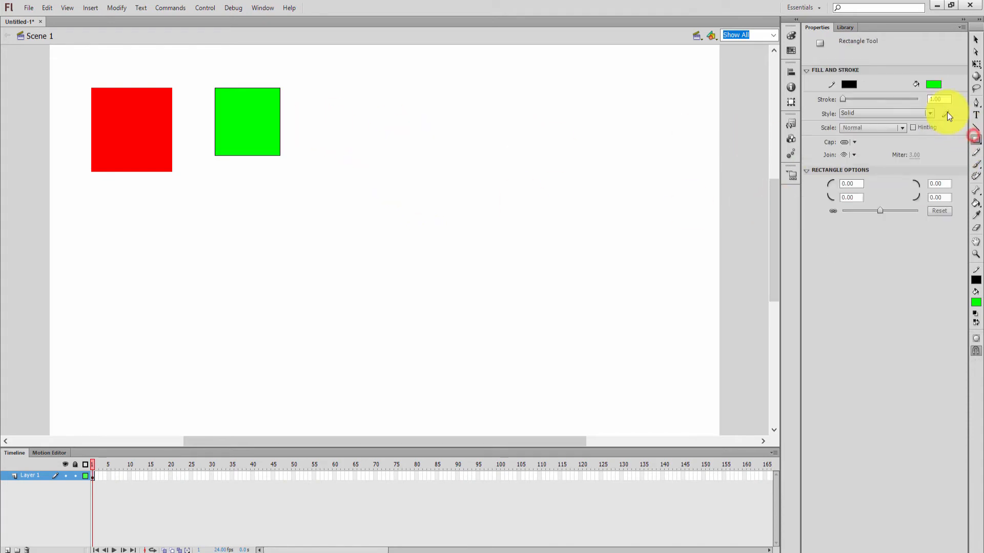
{"action": "left_click", "coordinate": [848, 85]}
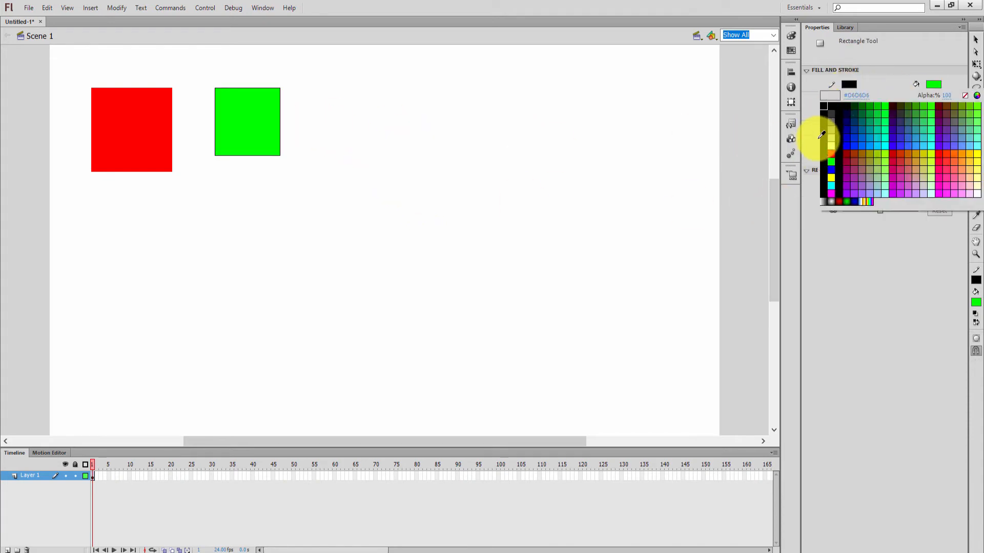
{"action": "left_click", "coordinate": [825, 105]}
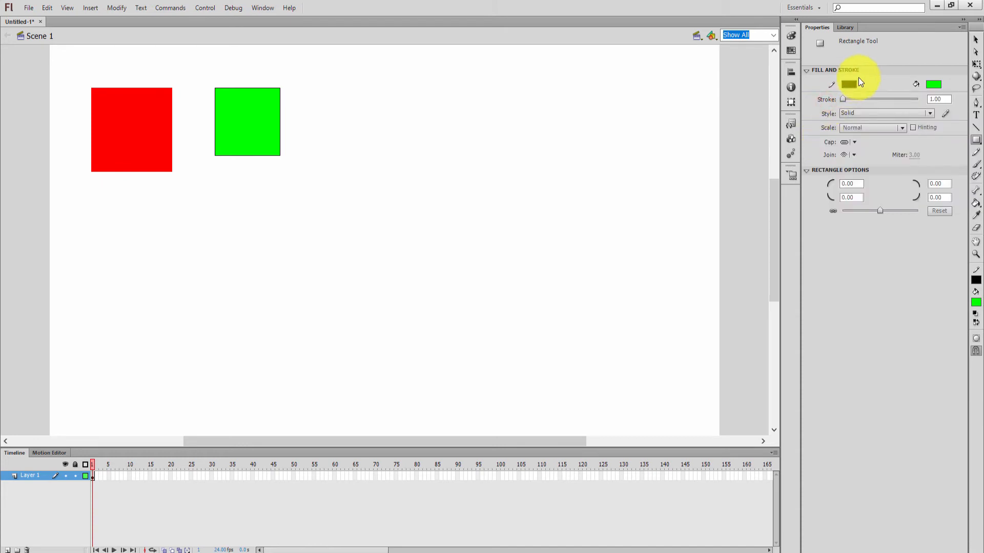
{"action": "left_click_drag", "start_coordinate": [845, 100], "coordinate": [854, 100]}
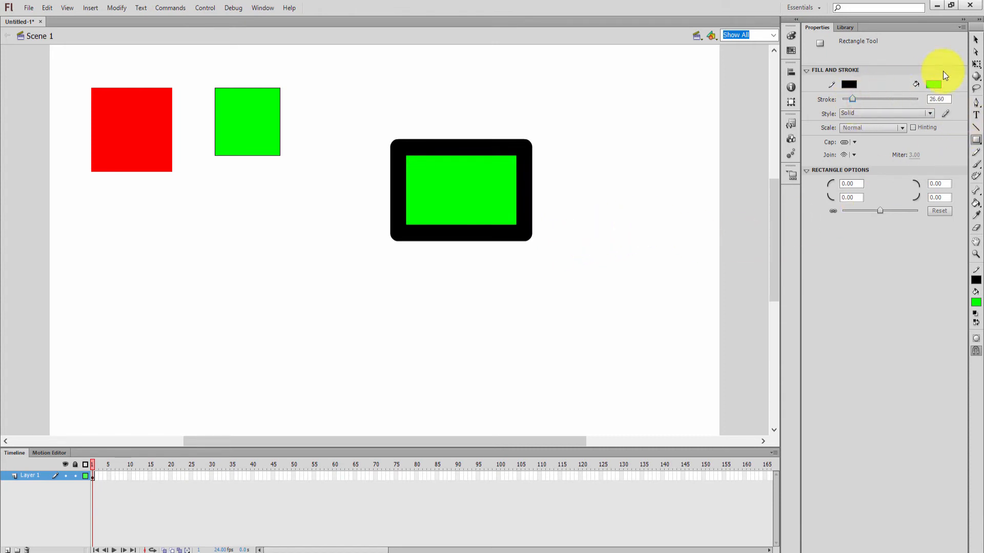
- Reduce the stroke of the thick-outlined green rectangle to 0.10, and delete the whole rectangle
{"action": "left_click", "coordinate": [976, 40]}
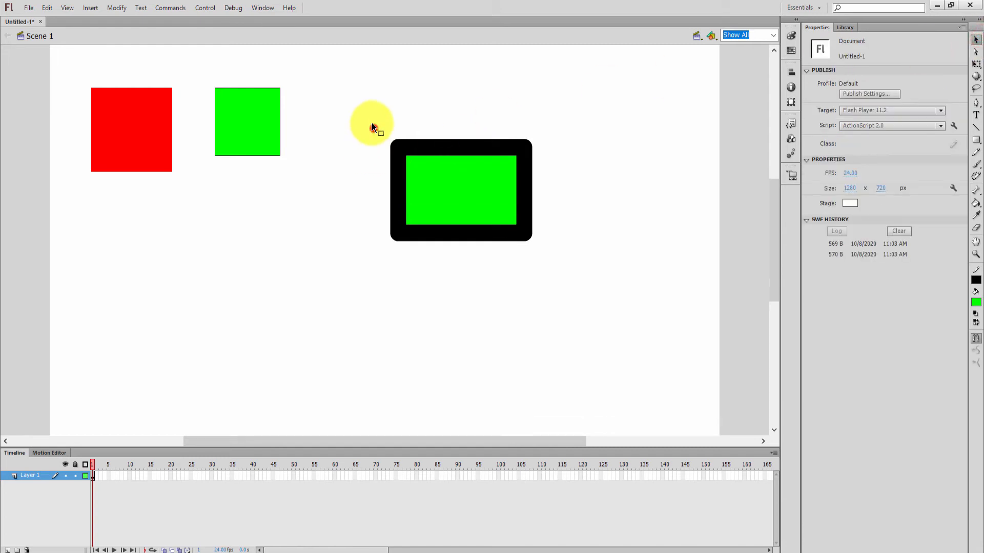
{"action": "left_click_drag", "start_coordinate": [371, 122], "coordinate": [564, 289]}
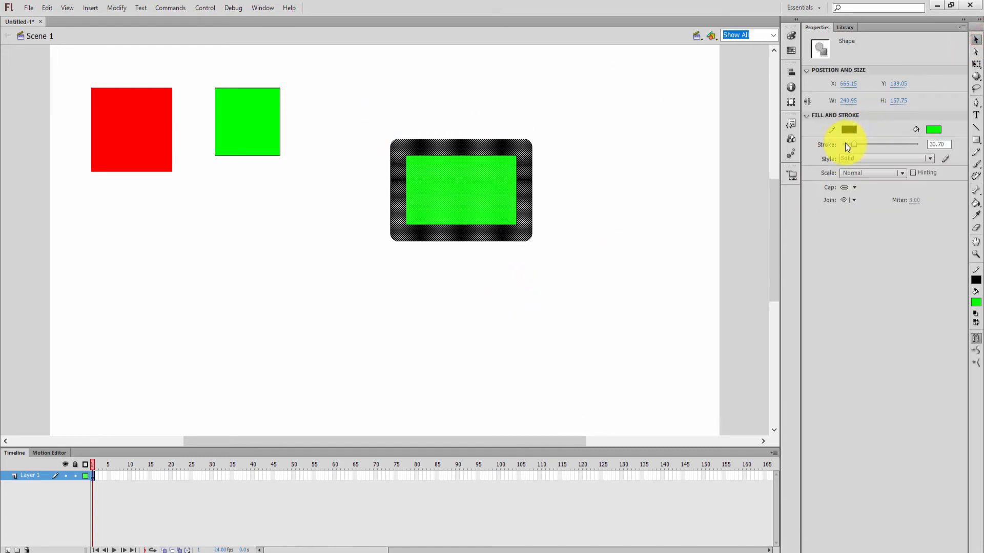
{"action": "mouse_move", "coordinate": [850, 144]}
{"action": "left_mouse_down"}
{"action": "mouse_move", "coordinate": [842, 144]}
{"action": "mouse_move", "coordinate": [870, 144]}
{"action": "mouse_move", "coordinate": [832, 149]}
{"action": "left_mouse_up"}
{"action": "left_click", "coordinate": [620, 174]}
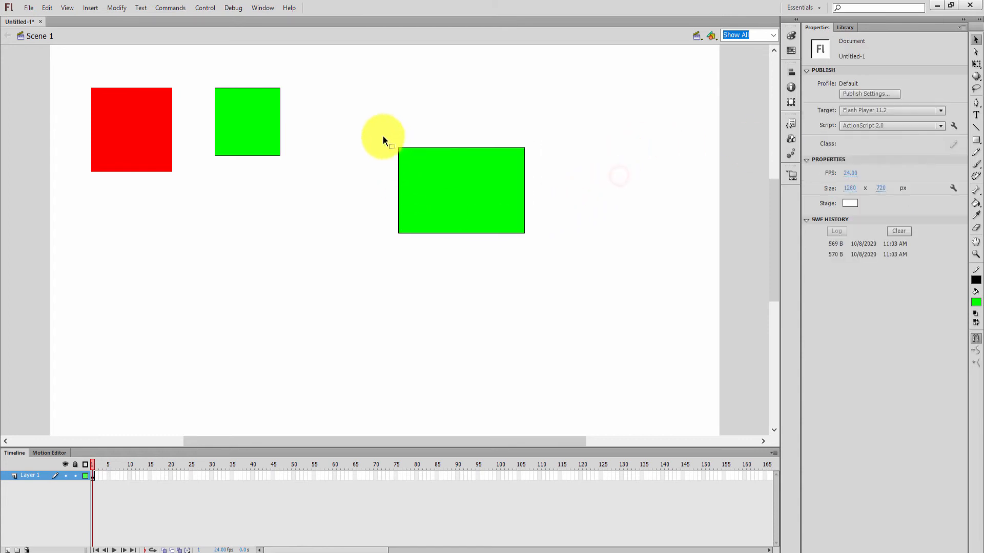
{"action": "mouse_move", "coordinate": [362, 109]}
{"action": "left_mouse_down"}
{"action": "mouse_move", "coordinate": [611, 367]}
{"action": "mouse_move", "coordinate": [601, 338]}
{"action": "left_mouse_up"}
{"action": "key", "text": "Delete"}
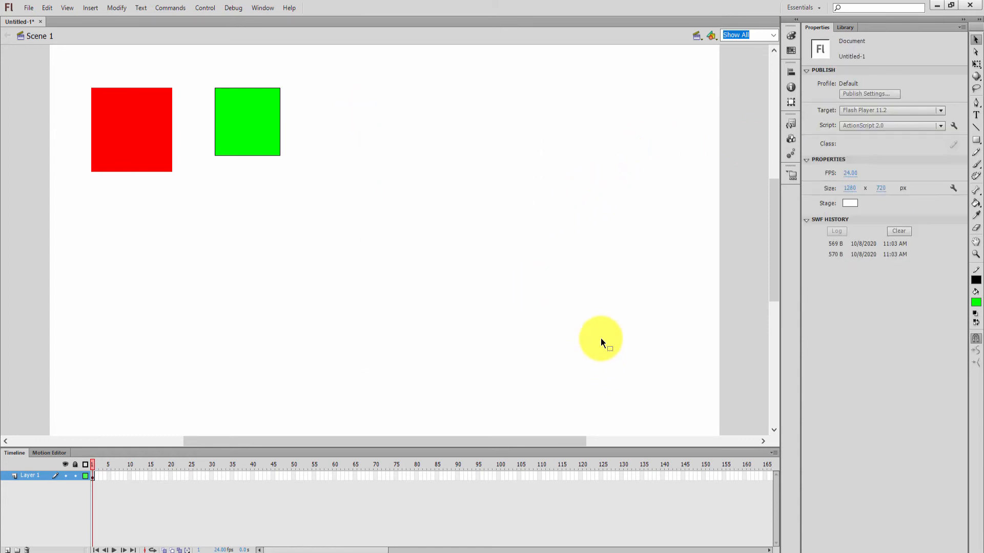
- Set the Rectangle tool to no stroke color and a pure blue fill
{"action": "left_click", "coordinate": [976, 139]}
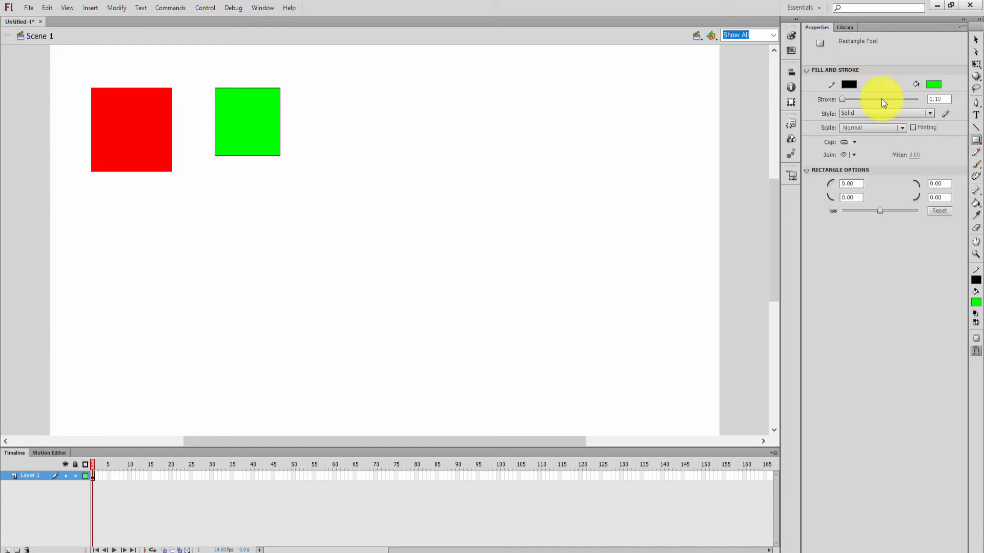
{"action": "left_click", "coordinate": [849, 84]}
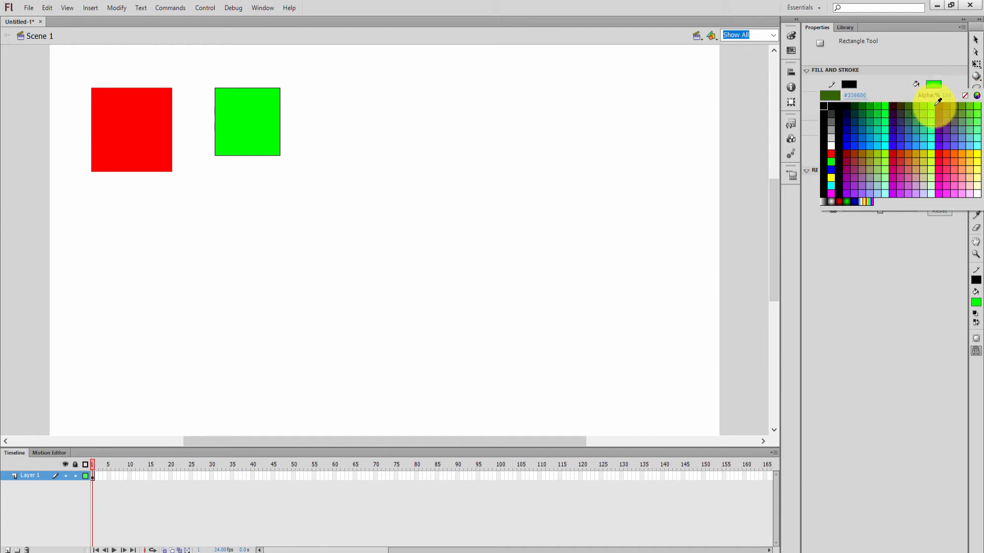
{"action": "left_click", "coordinate": [965, 97]}
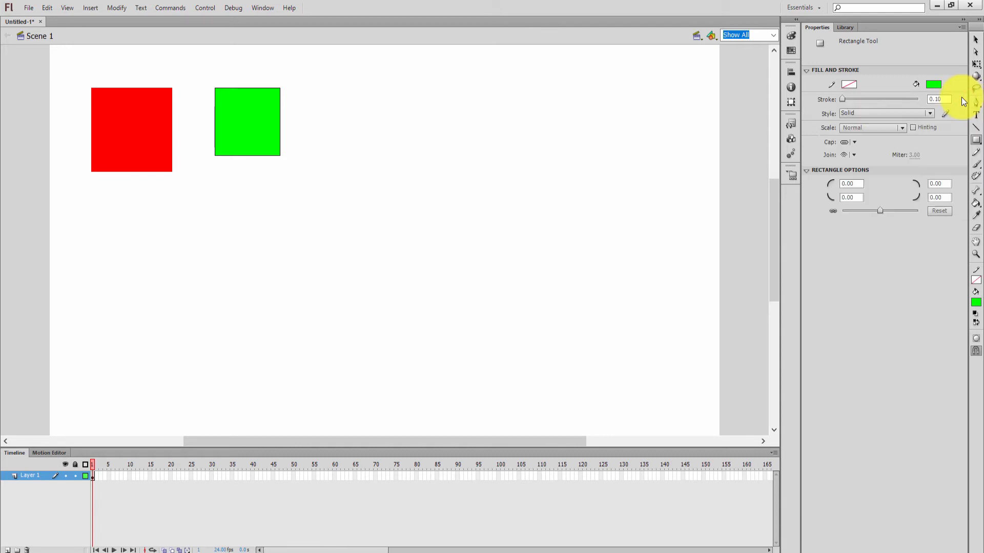
{"action": "left_click", "coordinate": [936, 83]}
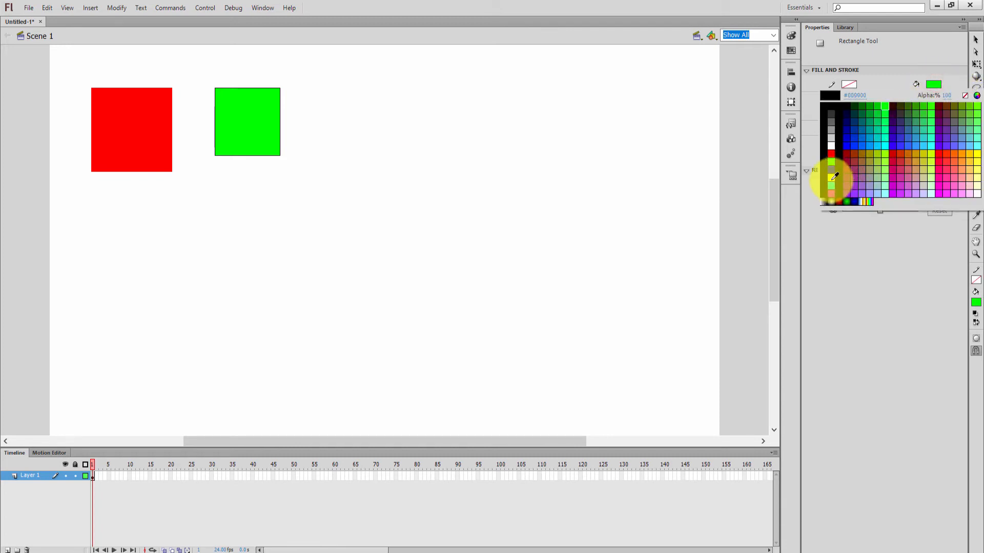
{"action": "left_click", "coordinate": [833, 170]}
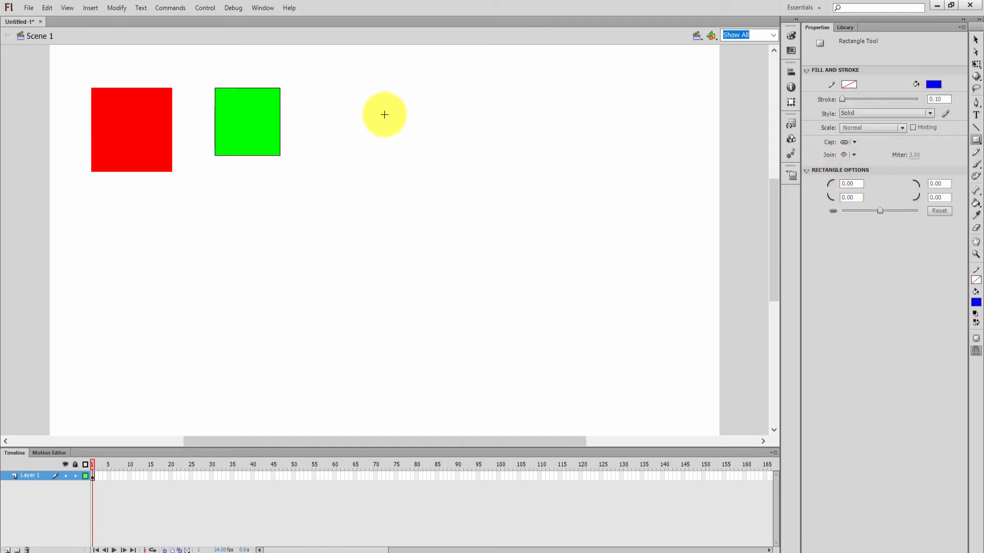
- Draw a blue rectangle without an outline to the right of the green square, and undo it
{"action": "left_click_drag", "start_coordinate": [401, 111], "coordinate": [505, 209]}
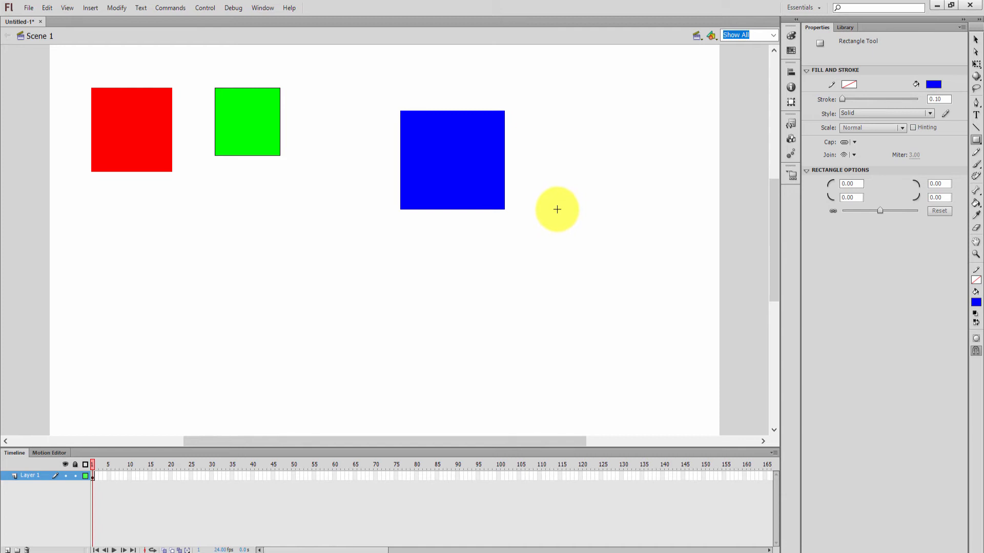
{"action": "key", "text": "ctrl+z"}
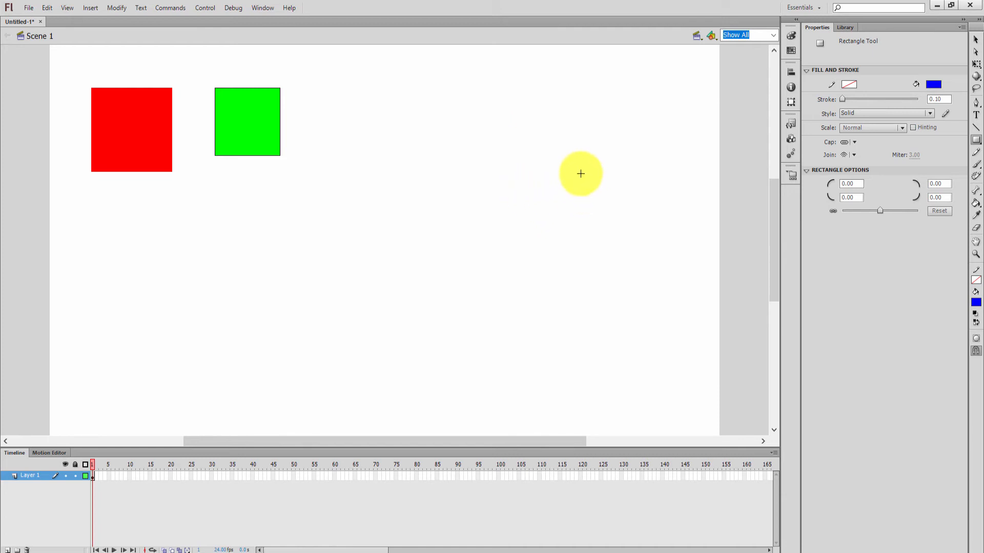
{"action": "left_click", "coordinate": [933, 85]}
{"action": "key", "text": "Escape"}
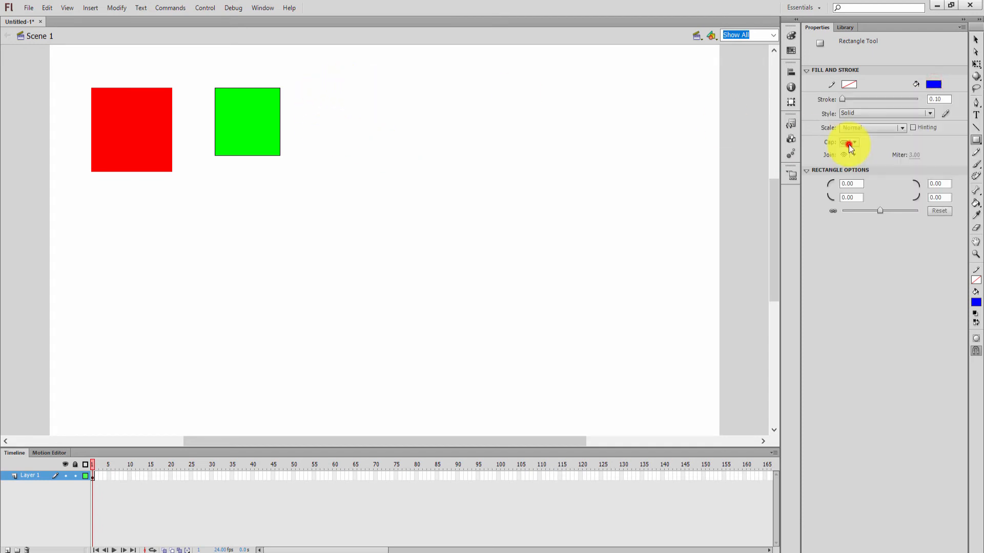
- Draw a wide blue rectangle beside the green square and a large blue square about 244 px wide below the red square
{"action": "left_click_drag", "start_coordinate": [323, 89], "coordinate": [494, 156]}
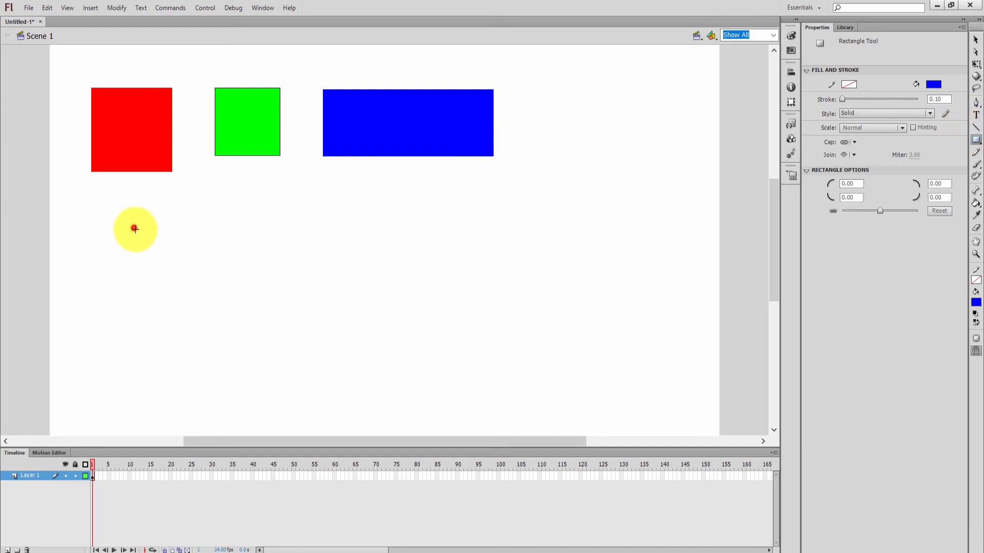
{"action": "left_click_drag", "start_coordinate": [131, 227], "coordinate": [274, 375]}
{"action": "left_click_drag", "start_coordinate": [256, 310], "coordinate": [258, 359]}
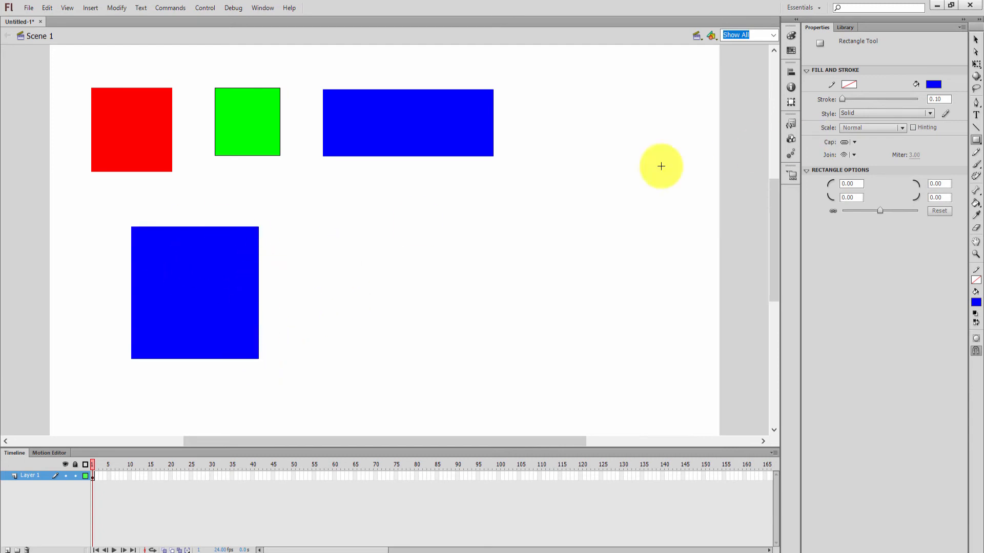
- Select the large blue square to check its width and height, and deselect it
{"action": "left_click", "coordinate": [975, 39]}
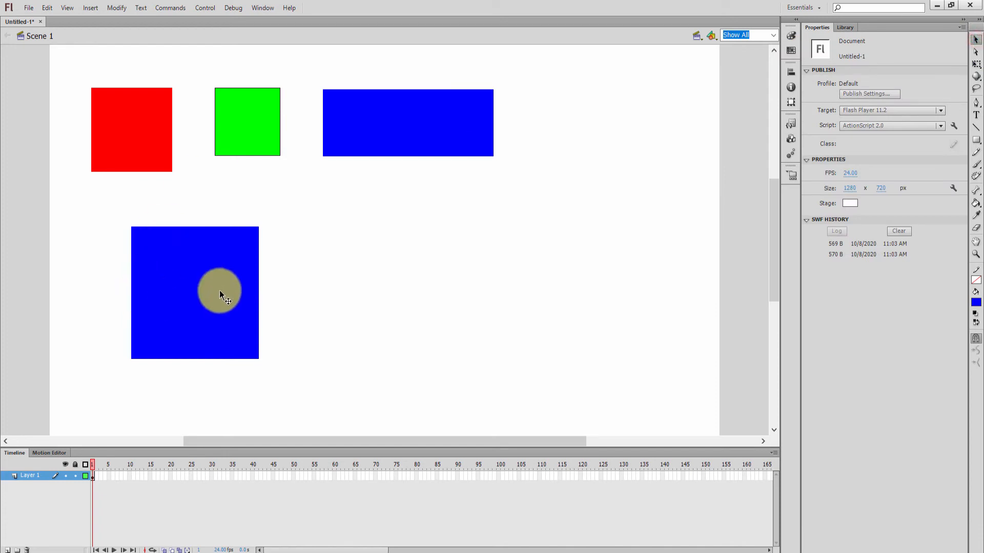
{"action": "left_click", "coordinate": [220, 290]}
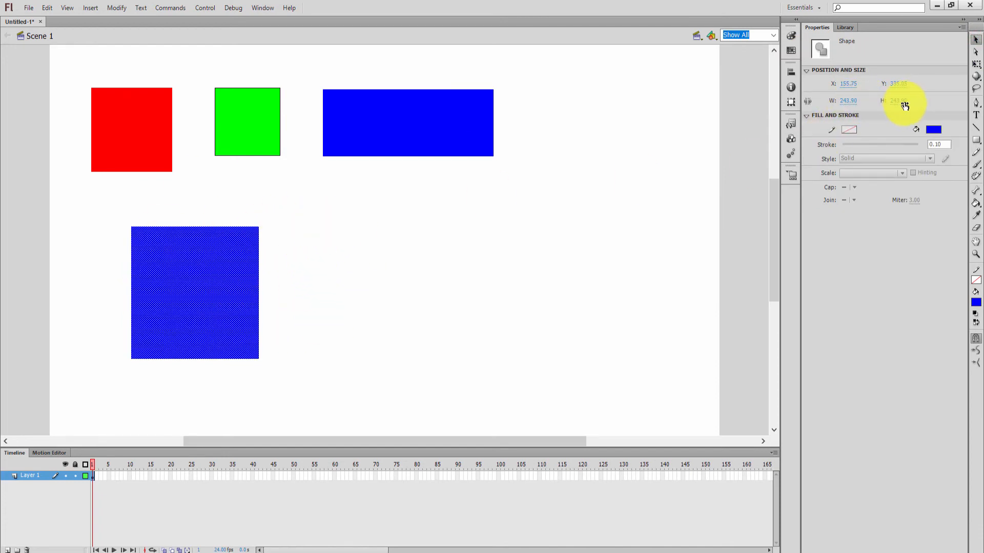
{"action": "left_click", "coordinate": [394, 248]}
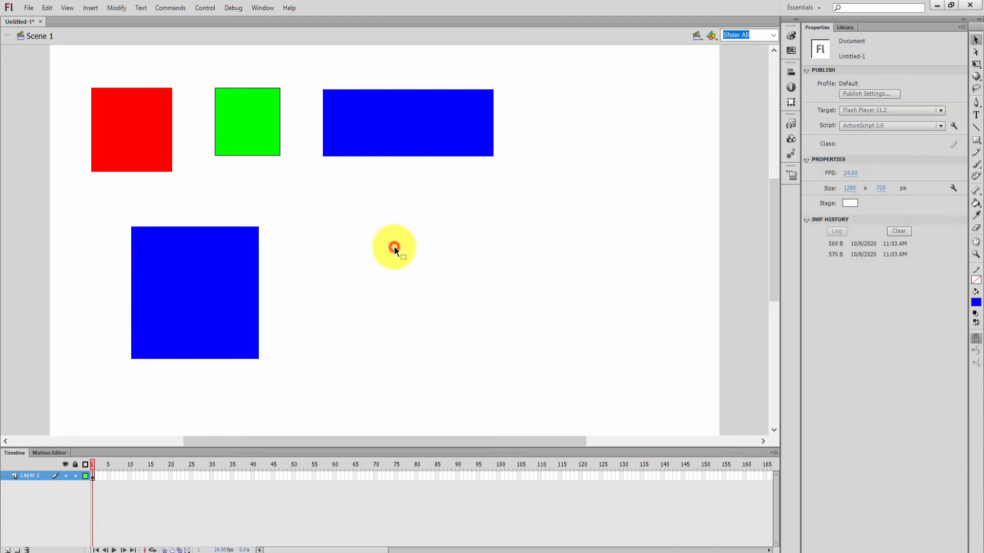
- Using the Oval tool with a red fill, draw a circle below the wide blue rectangle and a wide ellipse farther right
{"action": "left_click", "coordinate": [977, 141]}
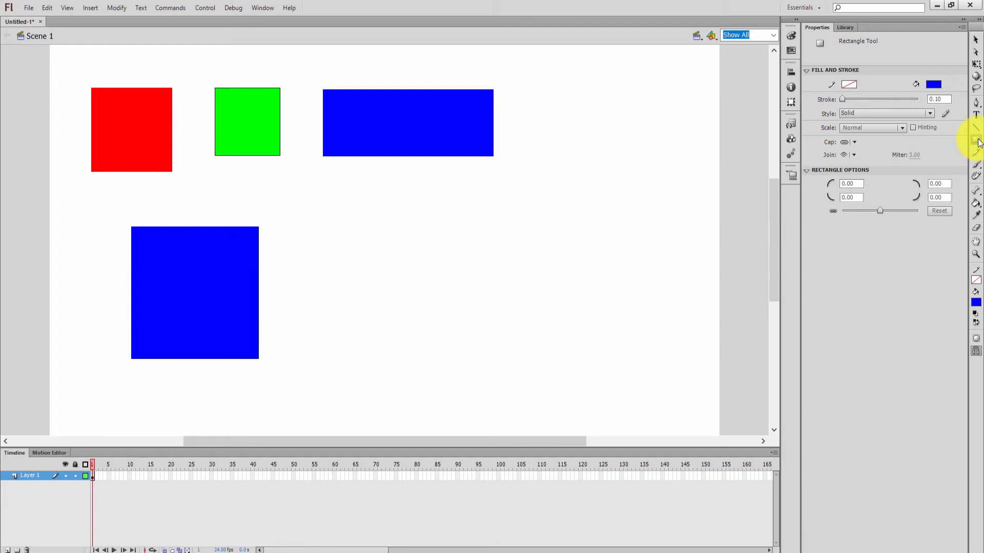
{"action": "left_click", "coordinate": [977, 141]}
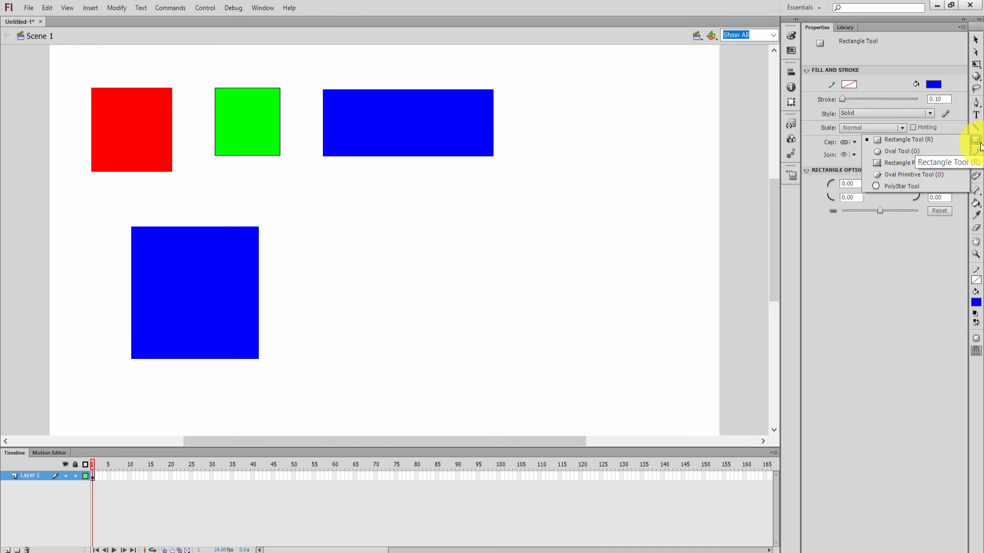
{"action": "left_click", "coordinate": [979, 144]}
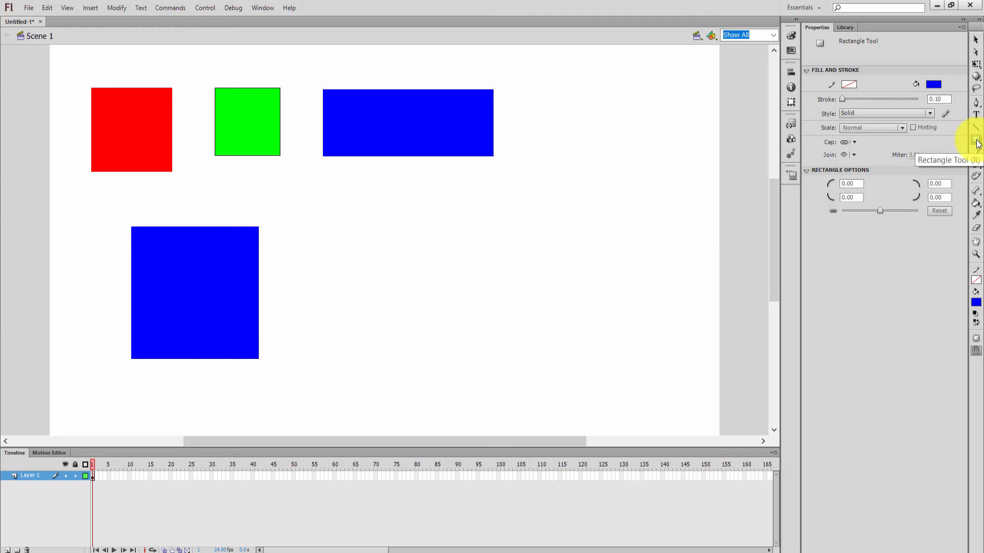
{"action": "left_click", "coordinate": [976, 143]}
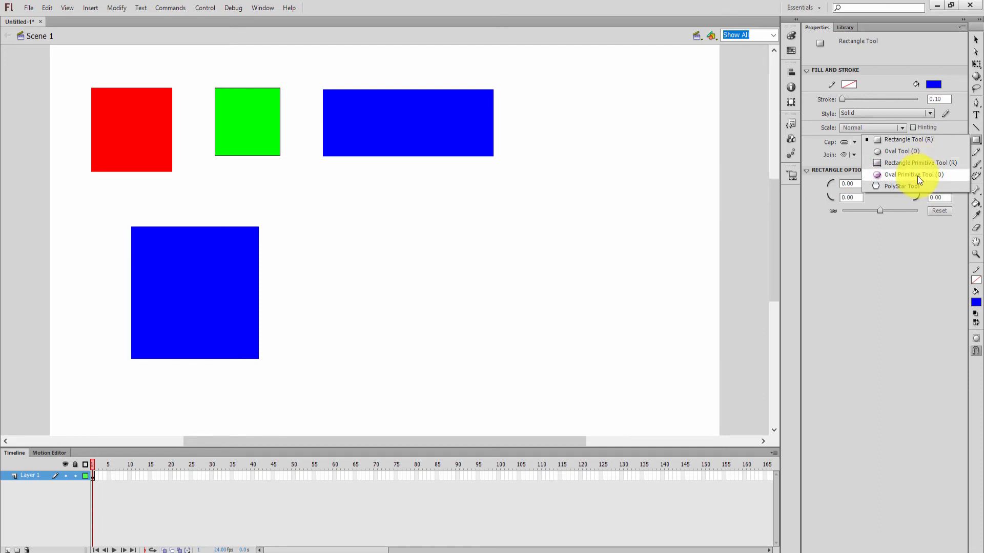
{"action": "left_click", "coordinate": [900, 152]}
{"action": "left_click", "coordinate": [934, 85]}
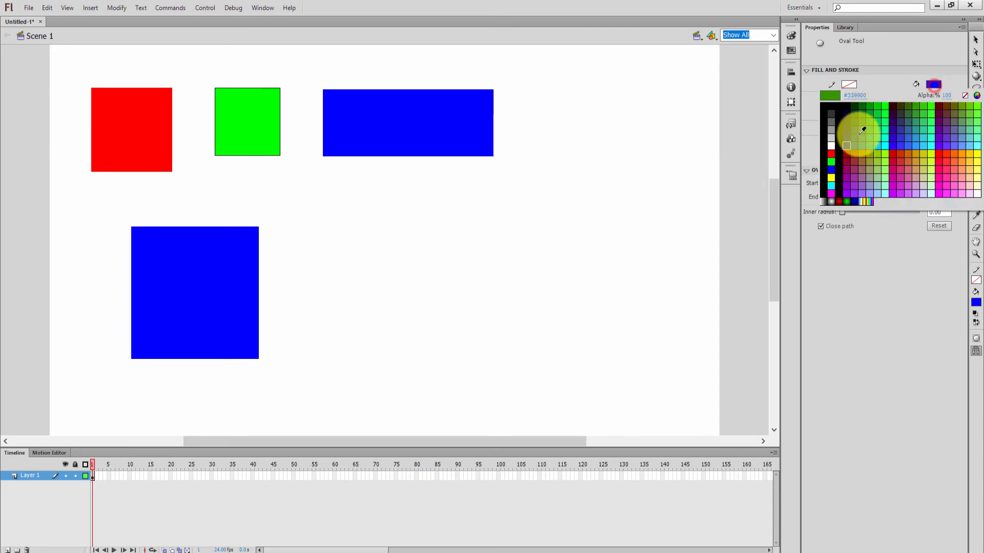
{"action": "left_click", "coordinate": [831, 154]}
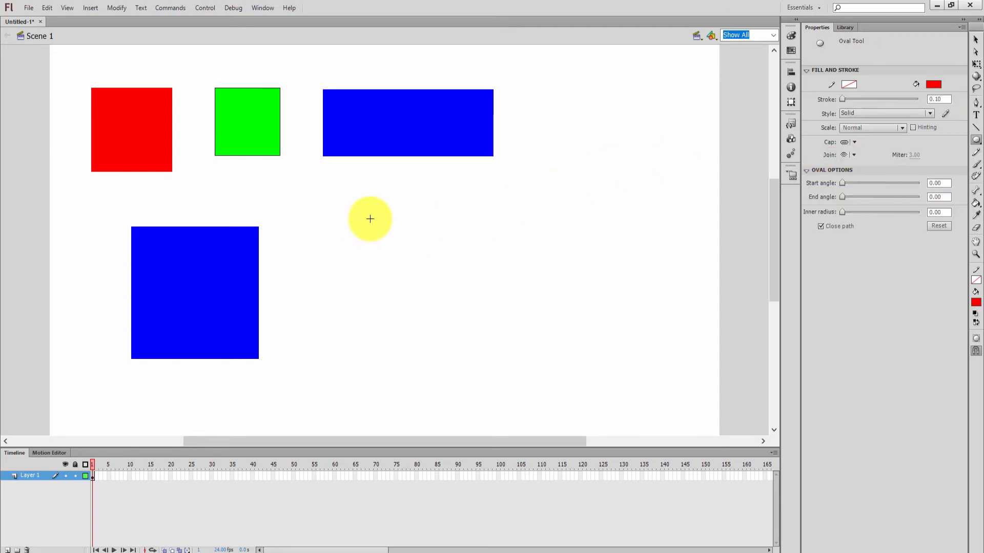
{"action": "left_click_drag", "start_coordinate": [361, 207], "coordinate": [448, 298]}
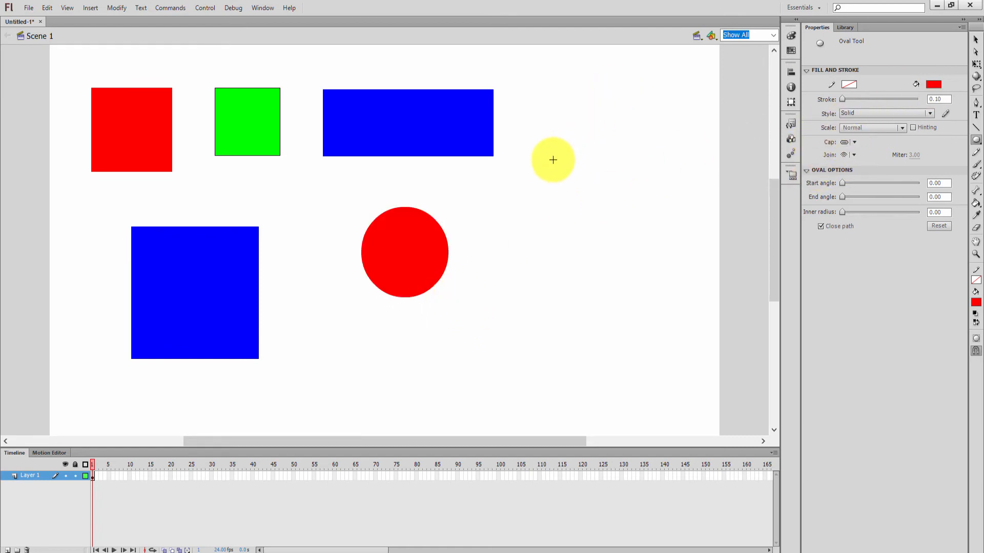
{"action": "left_click_drag", "start_coordinate": [553, 160], "coordinate": [689, 235]}
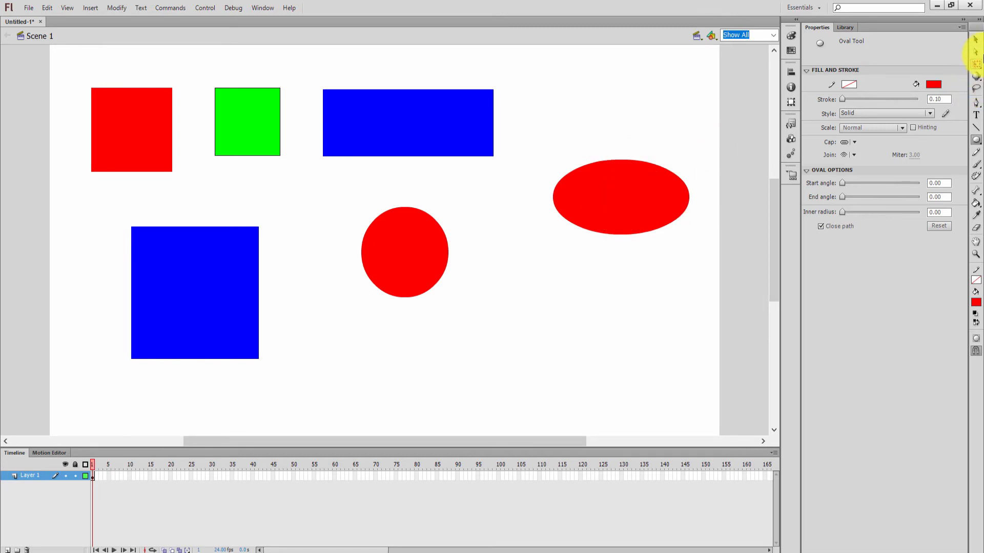
- Move the red circle slightly up and to the left with the Selection tool, and deselect it
{"action": "left_click", "coordinate": [975, 40]}
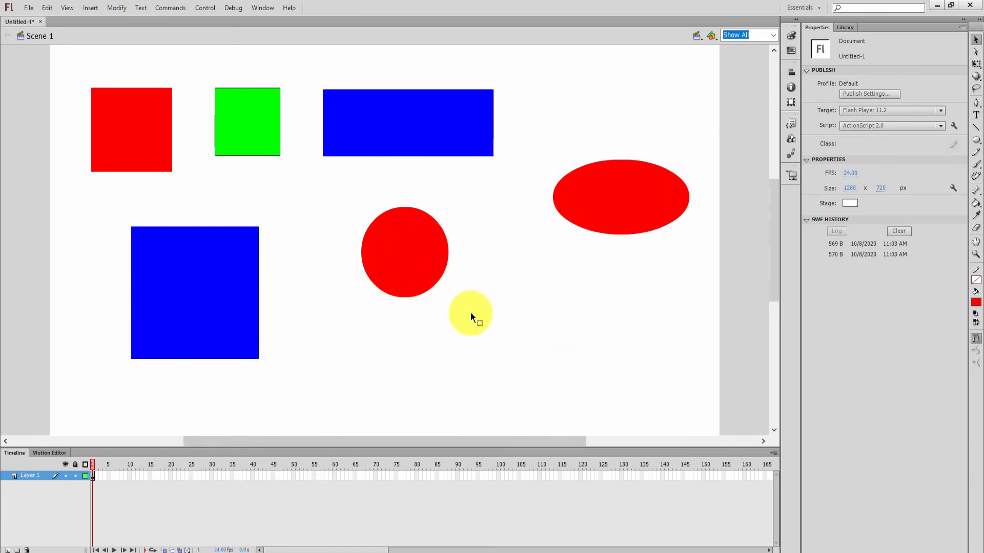
{"action": "left_click", "coordinate": [491, 314]}
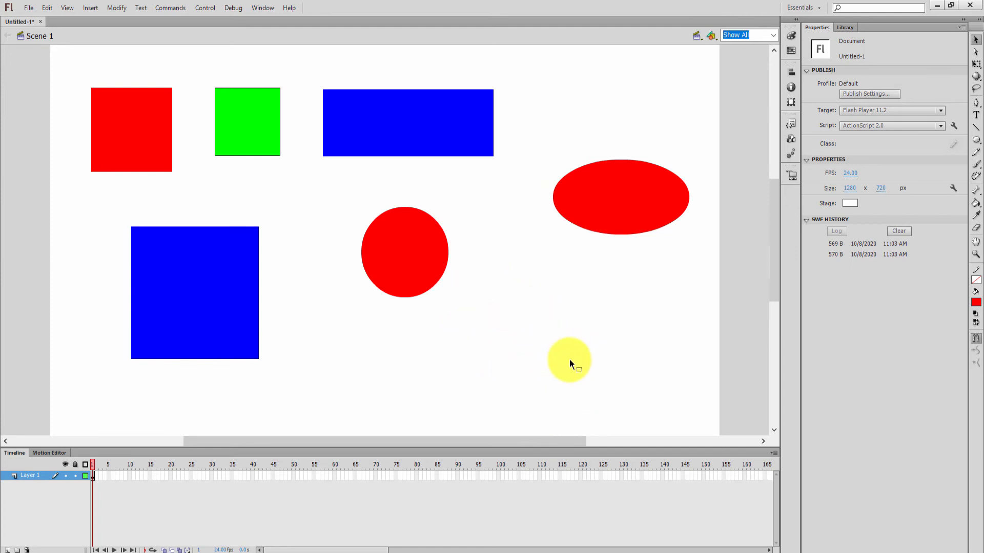
{"action": "left_click", "coordinate": [394, 148]}
{"action": "left_click", "coordinate": [493, 214]}
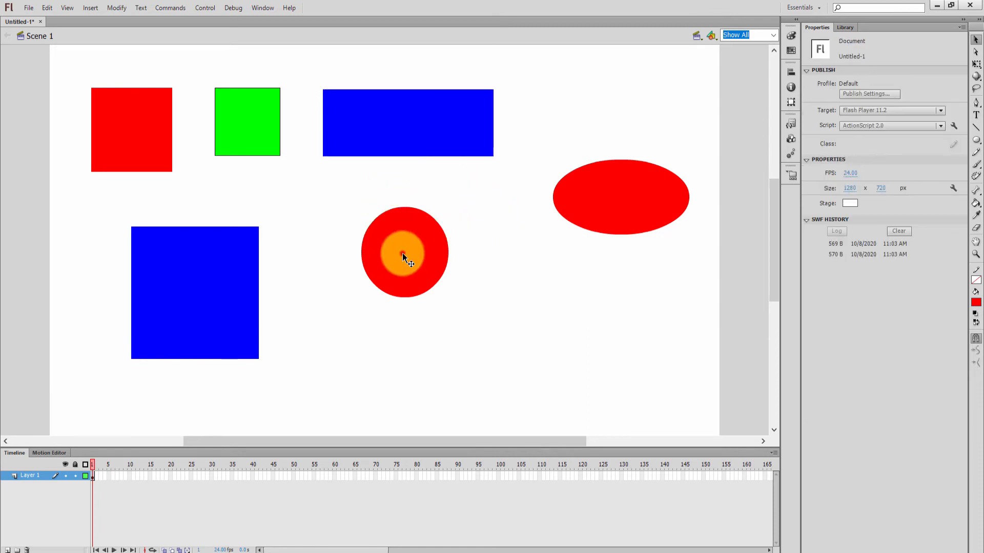
{"action": "left_click_drag", "start_coordinate": [401, 253], "coordinate": [372, 240]}
{"action": "left_click", "coordinate": [511, 292]}
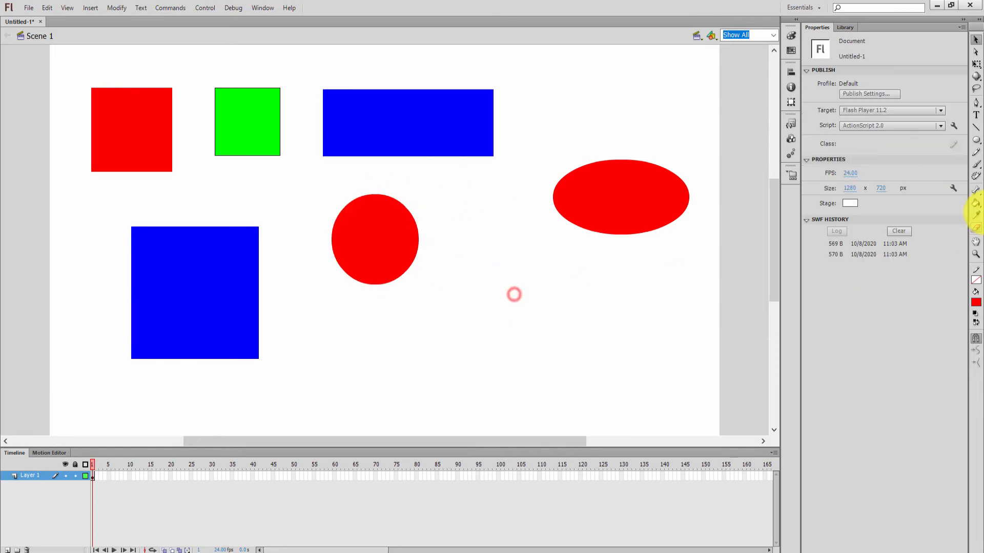
- With the Oval tool and a yellow fill, draw a circle about 461 px wide overlapping the wide blue rectangle, red circle and red ellipse
{"action": "left_click", "coordinate": [975, 140]}
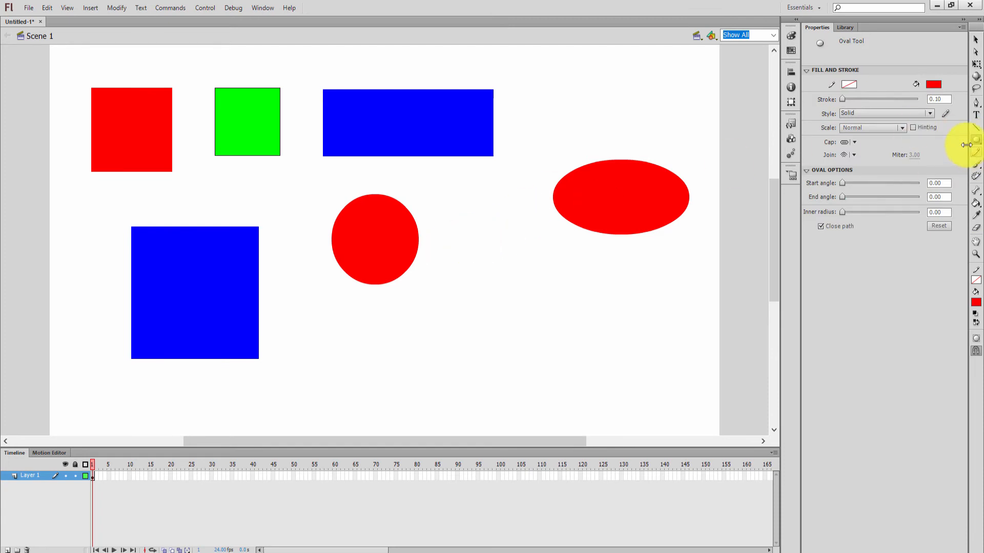
{"action": "left_click", "coordinate": [931, 84]}
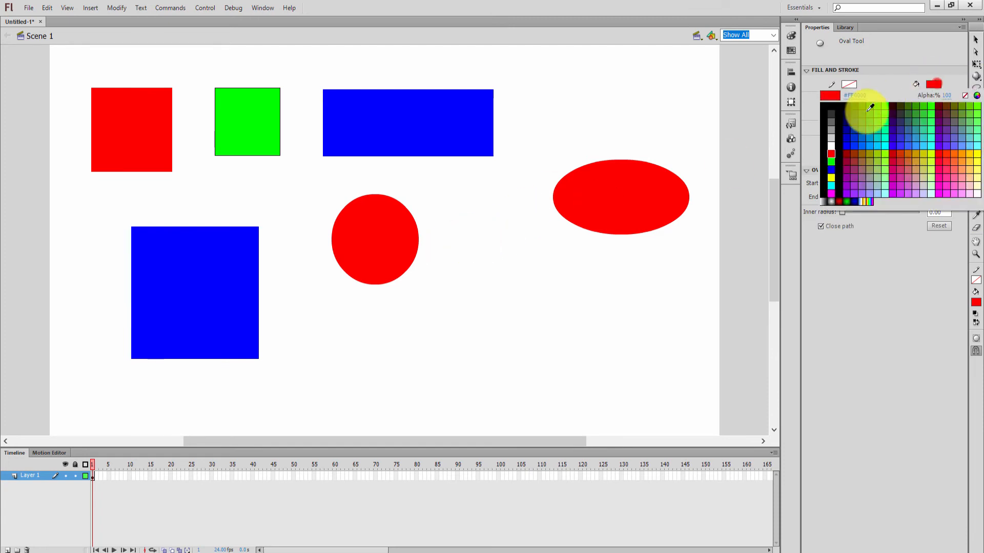
{"action": "left_click", "coordinate": [831, 179]}
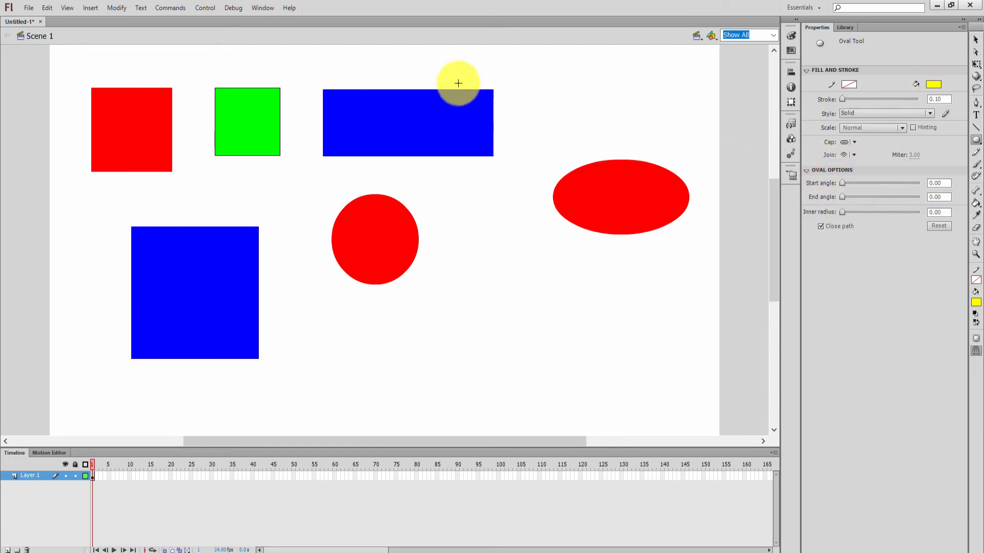
{"action": "left_click_drag", "start_coordinate": [374, 73], "coordinate": [616, 324]}
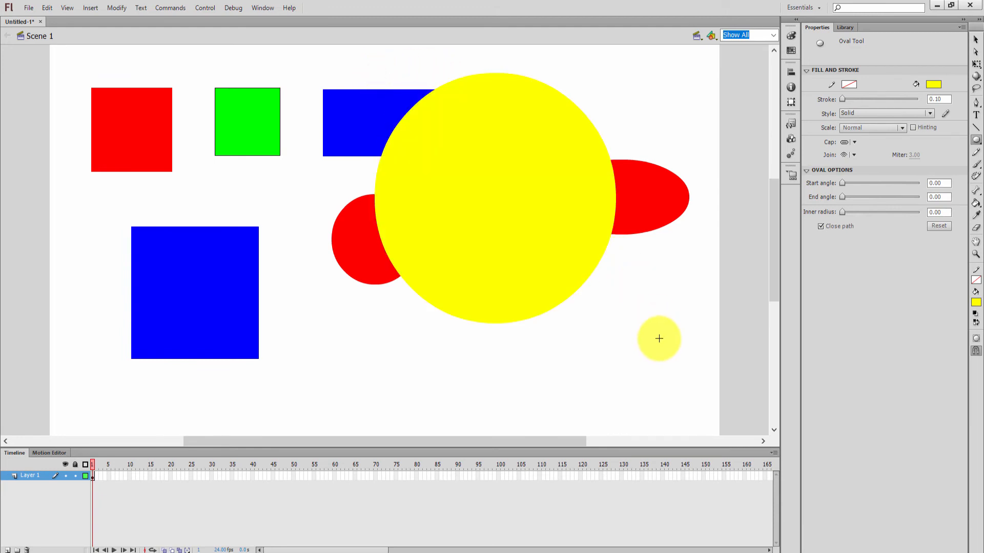
{"action": "left_click", "coordinate": [659, 338]}
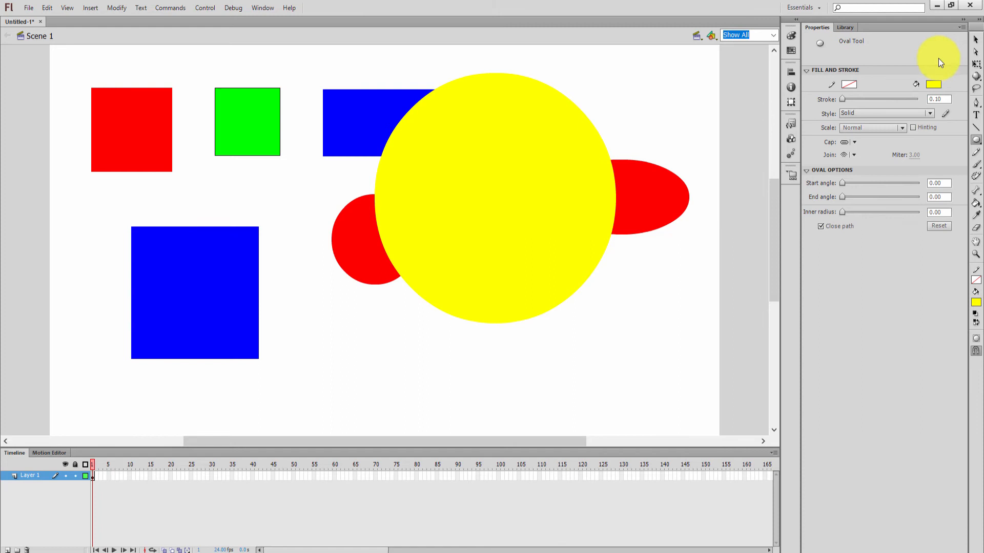
- Move the large yellow circle down with the Selection tool to cut its outline out of the overlapped shapes, and deselect it
{"action": "left_click", "coordinate": [976, 40]}
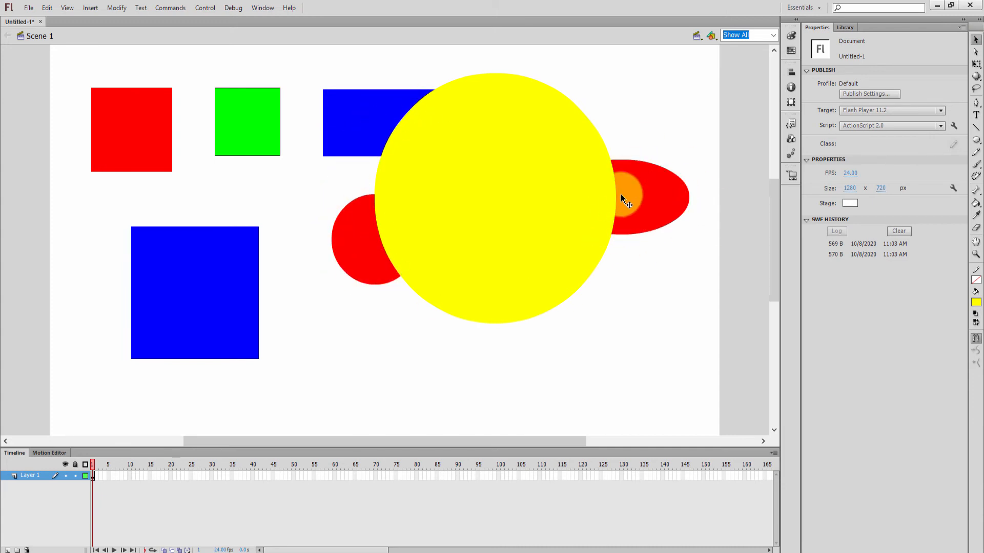
{"action": "left_click", "coordinate": [471, 182]}
{"action": "mouse_move", "coordinate": [481, 185]}
{"action": "left_mouse_down"}
{"action": "mouse_move", "coordinate": [517, 319]}
{"action": "mouse_move", "coordinate": [536, 334]}
{"action": "left_mouse_up"}
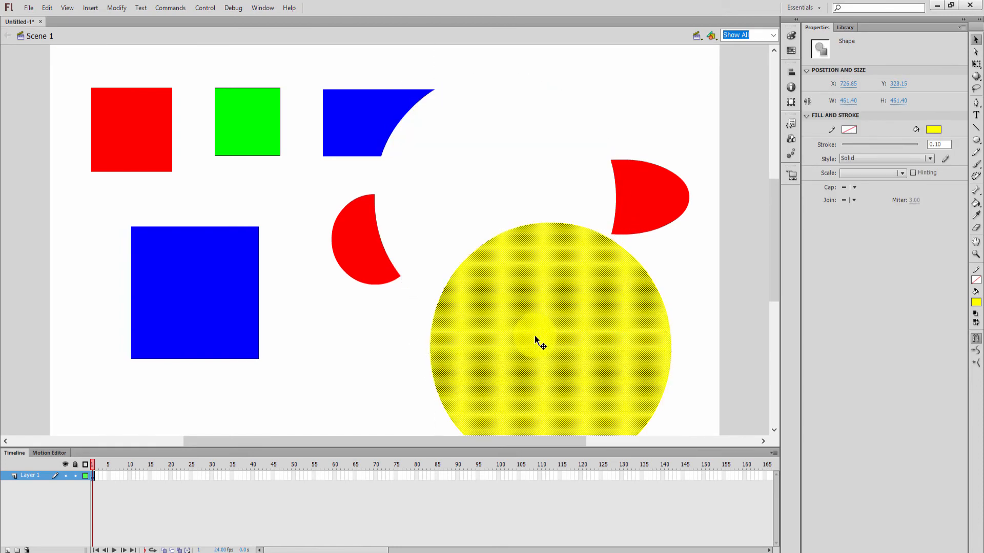
{"action": "left_click", "coordinate": [712, 283]}
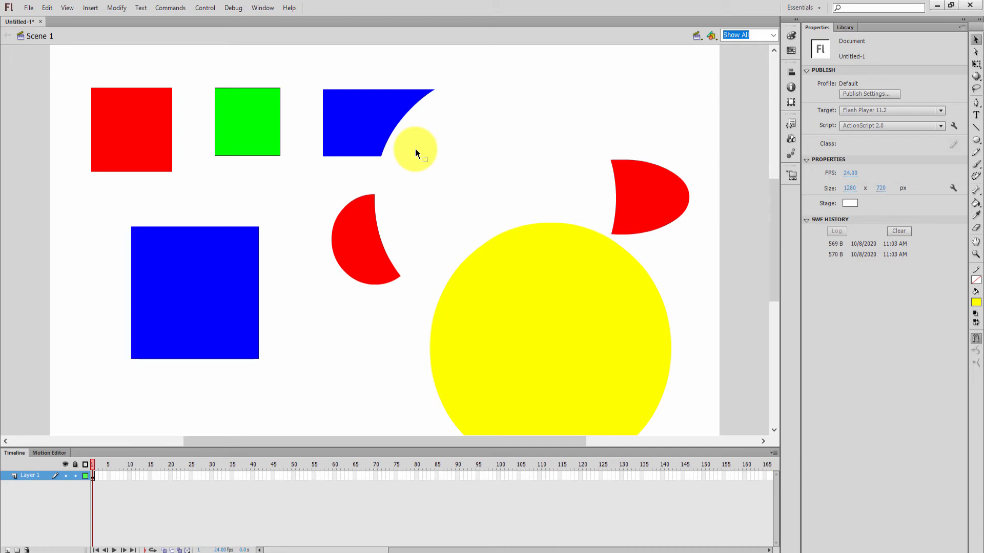
- Drop the yellow circle over the red circle's remainder to cut it to a crescent, try moving it again, and undo that move
{"action": "left_click_drag", "start_coordinate": [558, 340], "coordinate": [504, 354]}
{"action": "left_click", "coordinate": [609, 352]}
{"action": "left_click_drag", "start_coordinate": [562, 362], "coordinate": [354, 231]}
{"action": "key", "text": "ctrl+z"}
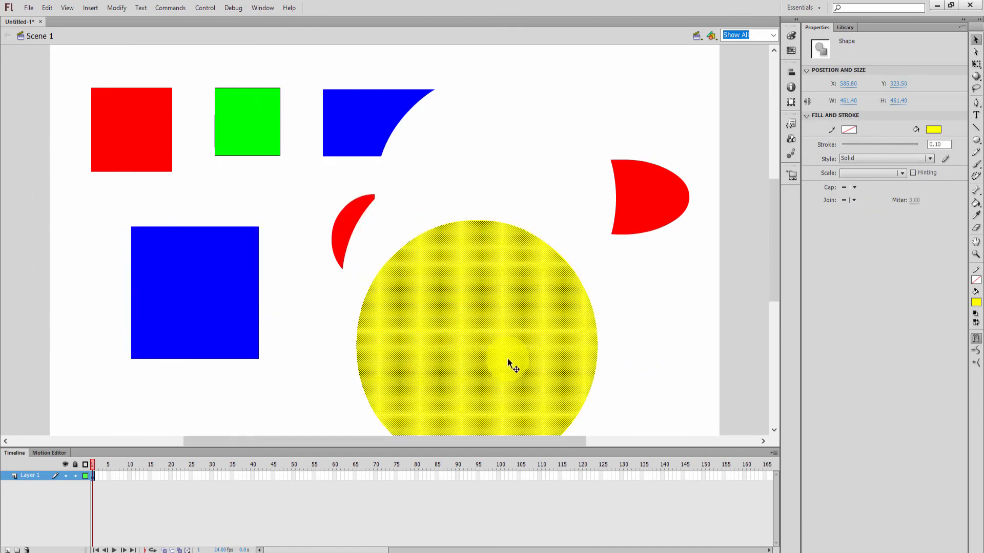
- Use the yellow circle to cut away the red crescent and the lower edge of the blue shape, and move it clear below them
{"action": "left_click_drag", "start_coordinate": [492, 347], "coordinate": [478, 325]}
{"action": "left_click", "coordinate": [626, 344]}
{"action": "left_click", "coordinate": [669, 362]}
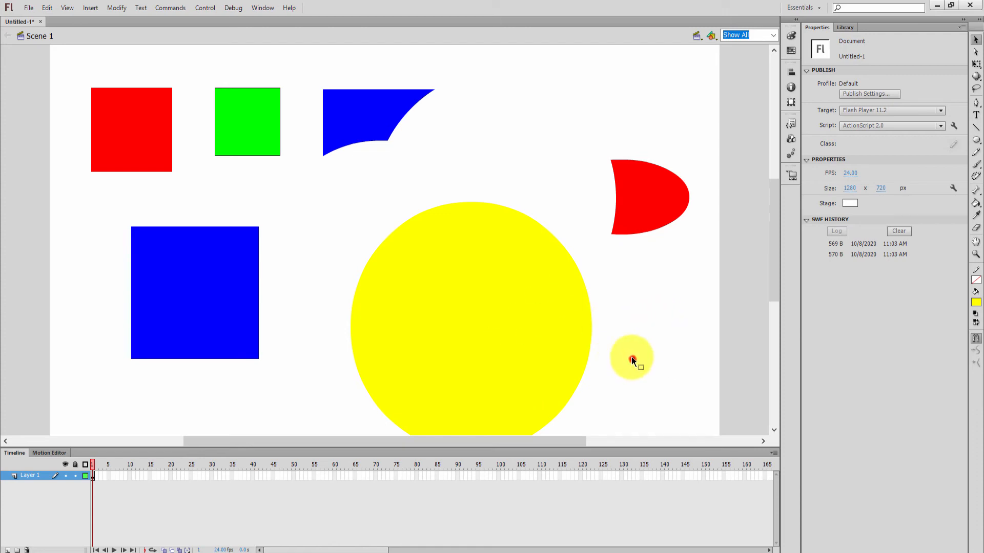
{"action": "left_click_drag", "start_coordinate": [512, 367], "coordinate": [507, 336]}
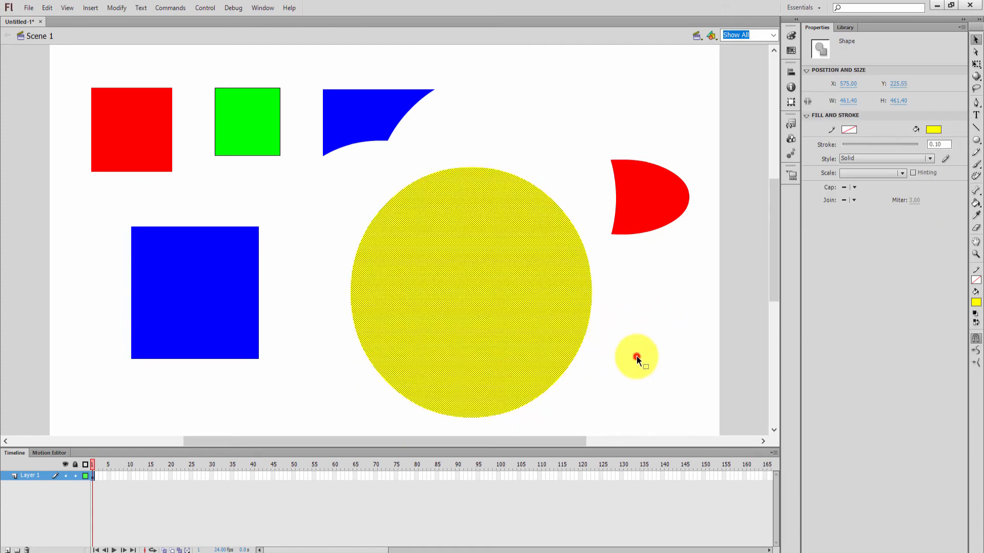
{"action": "left_click", "coordinate": [637, 356]}
{"action": "left_click_drag", "start_coordinate": [461, 268], "coordinate": [453, 263]}
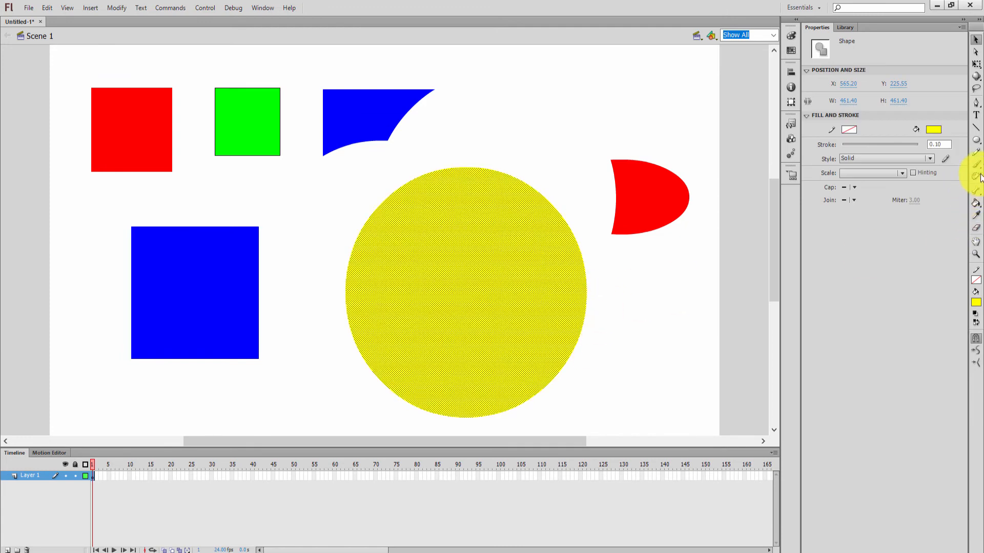
- Shrink the yellow circle to about 41 px with Free Transform, and place it on the large blue square's upper-right corner, deselected
{"action": "left_click", "coordinate": [976, 62]}
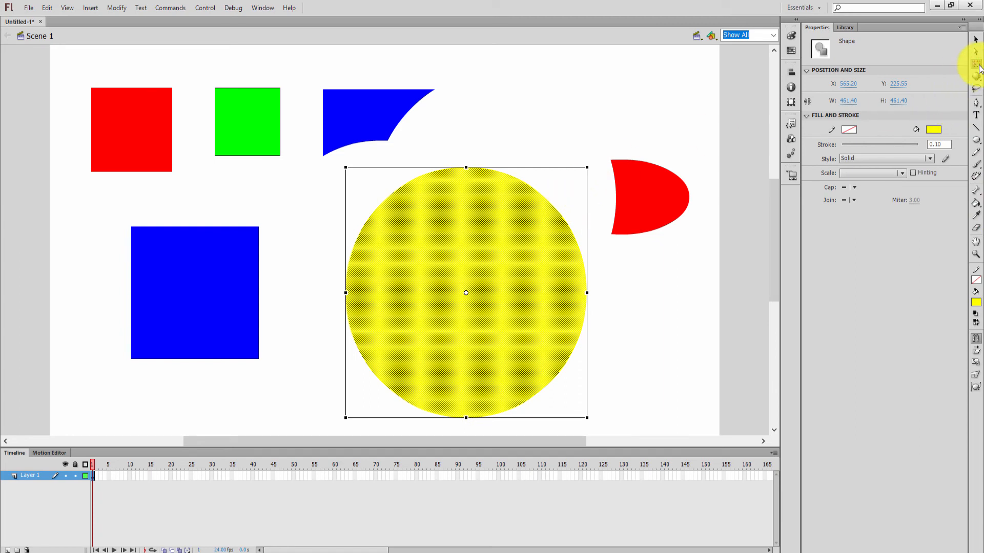
{"action": "left_click_drag", "start_coordinate": [585, 167], "coordinate": [260, 227]}
{"action": "left_click", "coordinate": [975, 38]}
{"action": "left_click", "coordinate": [275, 233]}
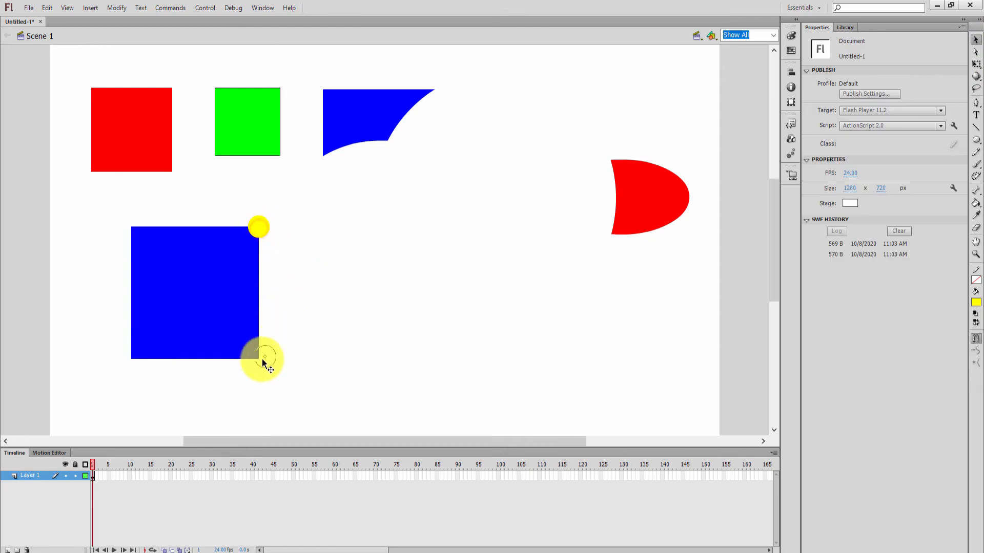
- Notch the large blue square's corners with the small yellow circle, and move the circle to the empty area beyond the cut blue rectangle
{"action": "left_click_drag", "start_coordinate": [260, 367], "coordinate": [382, 239]}
{"action": "left_click", "coordinate": [294, 384]}
{"action": "left_click", "coordinate": [159, 380]}
{"action": "left_click", "coordinate": [172, 202]}
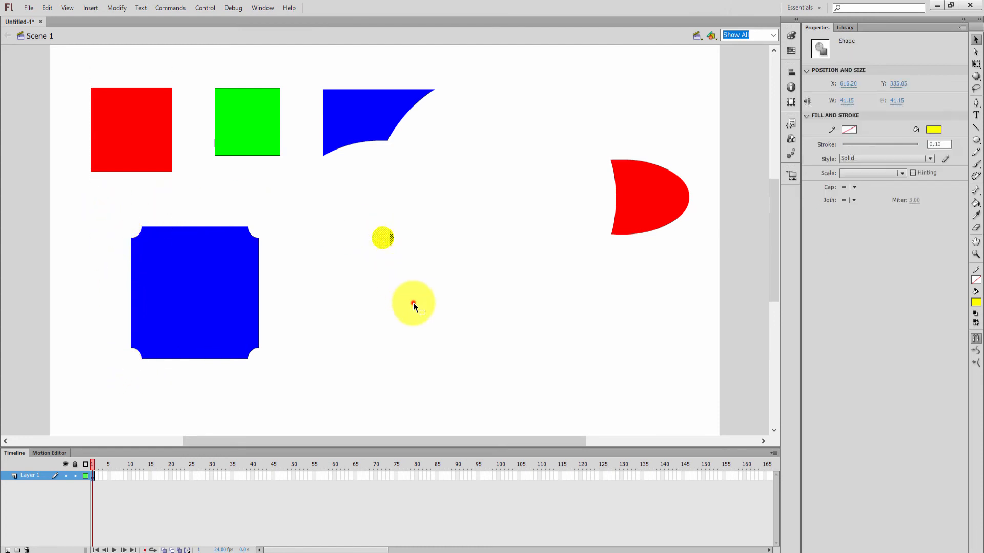
{"action": "left_click", "coordinate": [412, 304]}
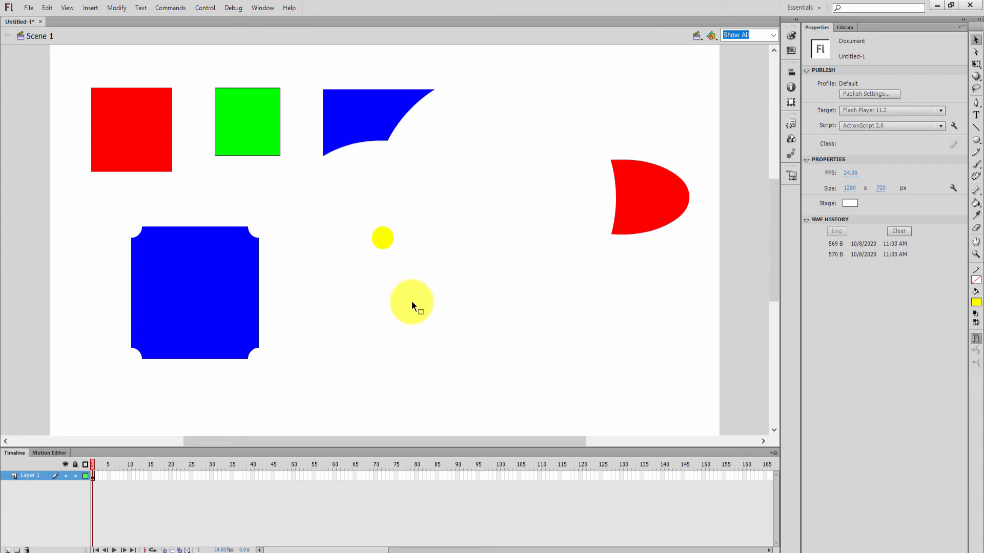
{"action": "left_click_drag", "start_coordinate": [379, 238], "coordinate": [382, 237]}
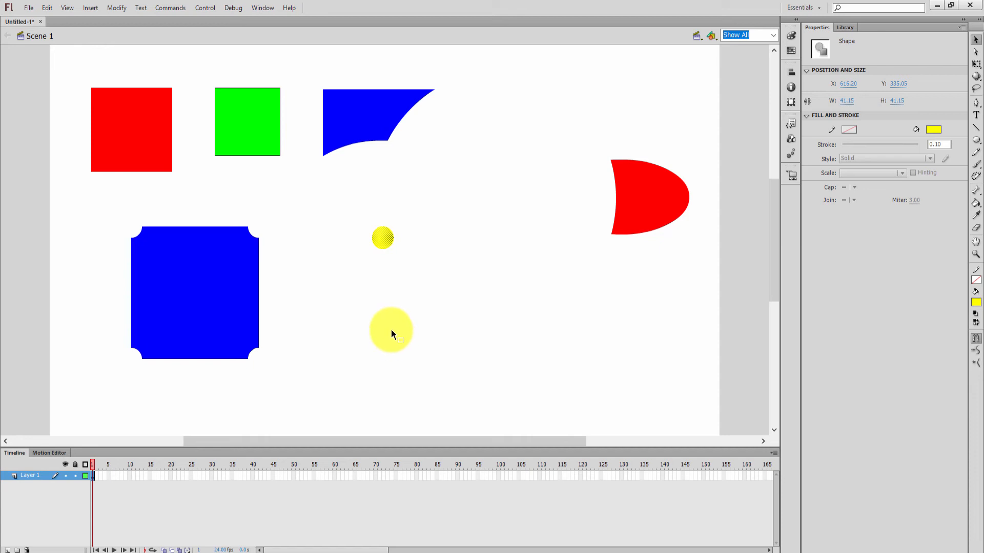
{"action": "left_click_drag", "start_coordinate": [383, 241], "coordinate": [507, 81]}
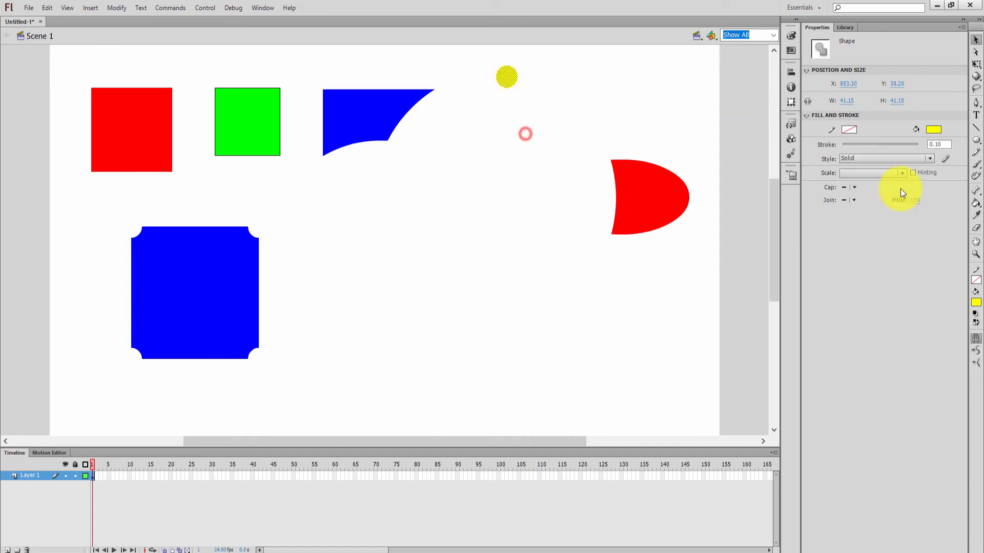
- Using the PolyStar tool with polygon style and 5 sides, draw a yellow pentagon between the cut blue rectangle and the red ellipse
{"action": "left_click", "coordinate": [976, 140]}
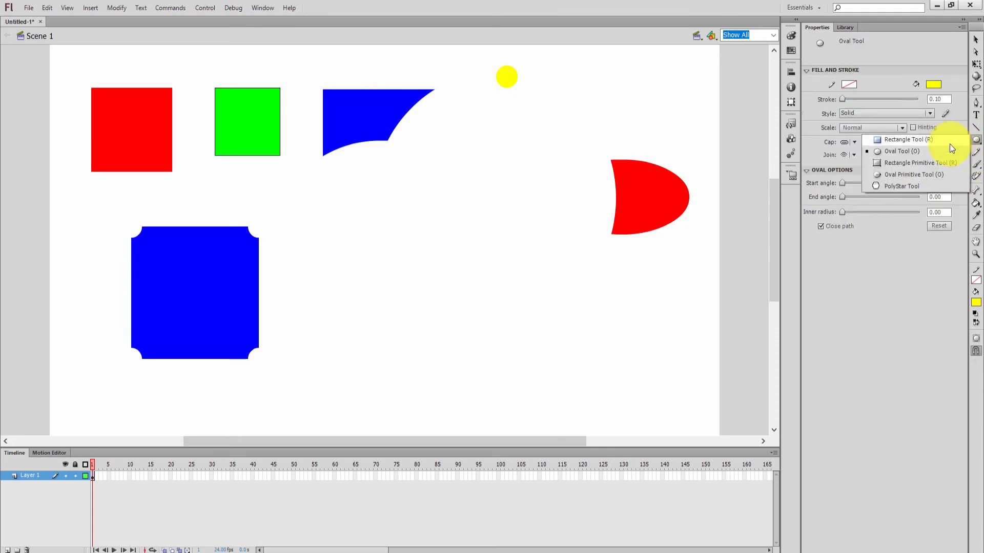
{"action": "left_click", "coordinate": [925, 186]}
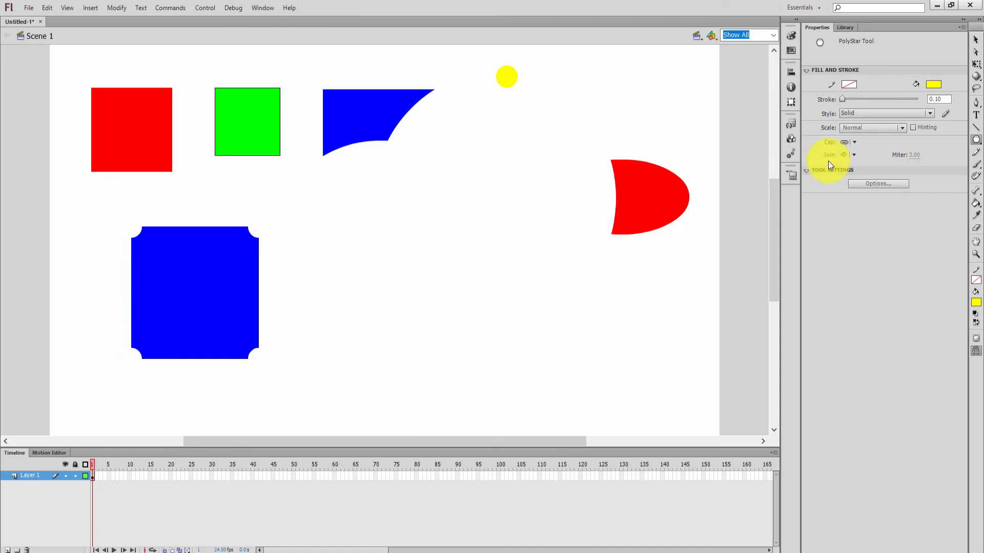
{"action": "left_click", "coordinate": [889, 184]}
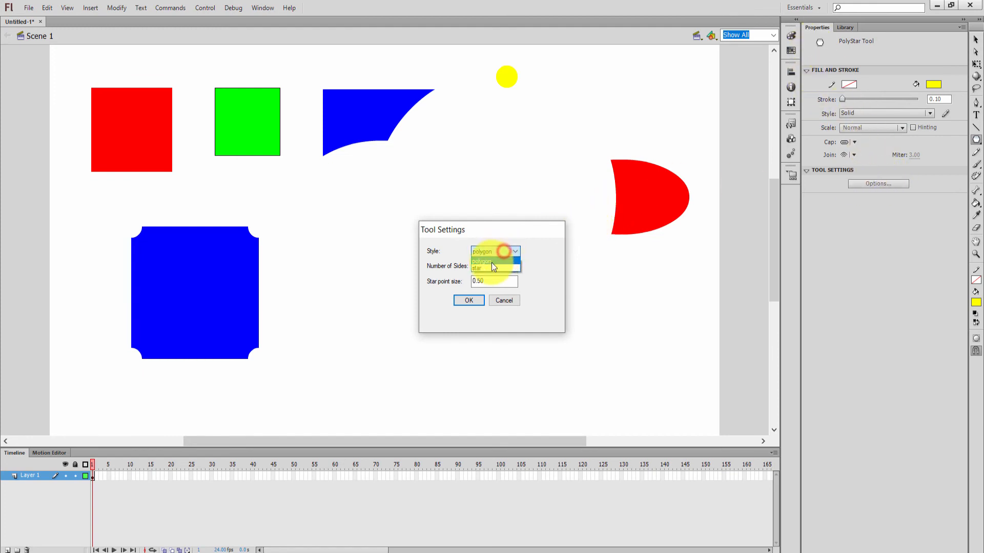
{"action": "left_click", "coordinate": [499, 262]}
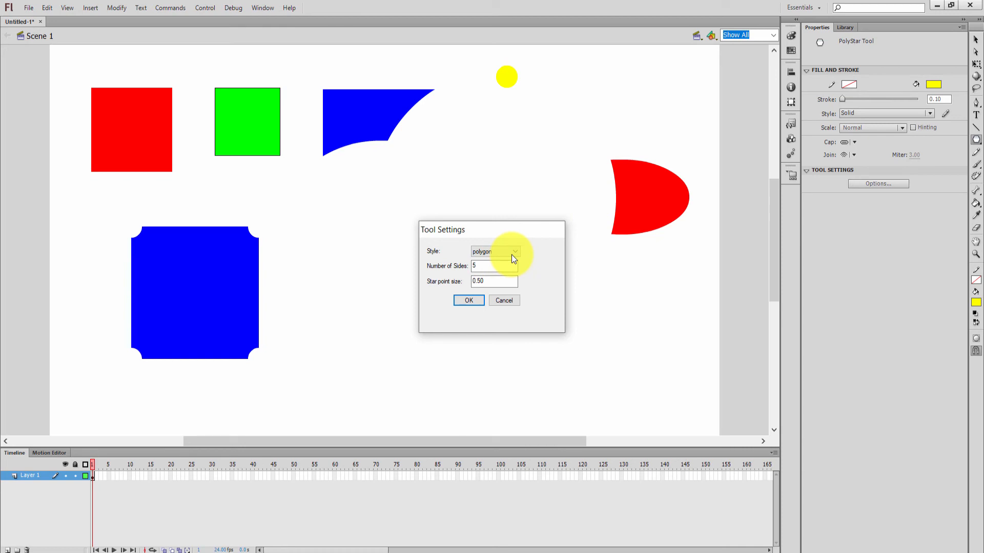
{"action": "left_click", "coordinate": [479, 300]}
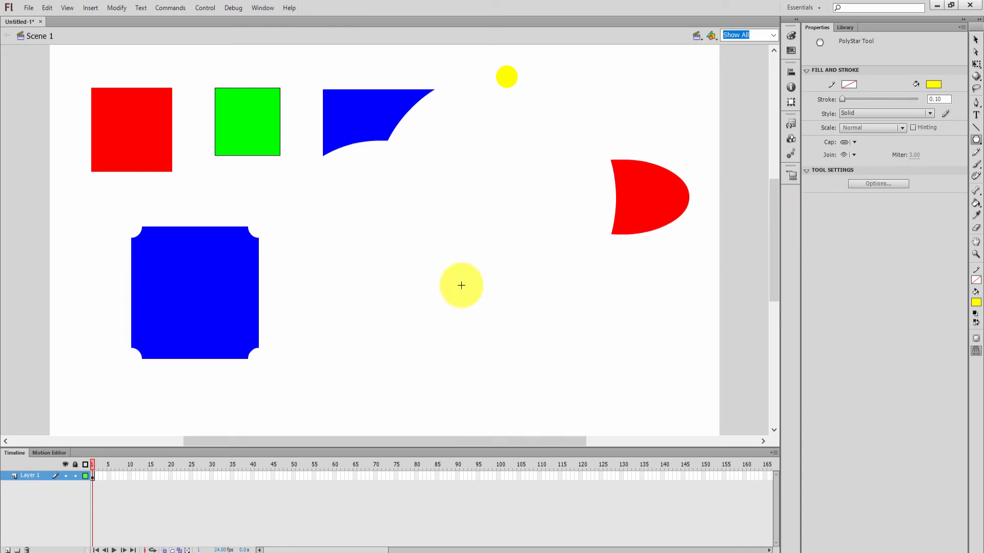
{"action": "left_click_drag", "start_coordinate": [453, 212], "coordinate": [453, 144]}
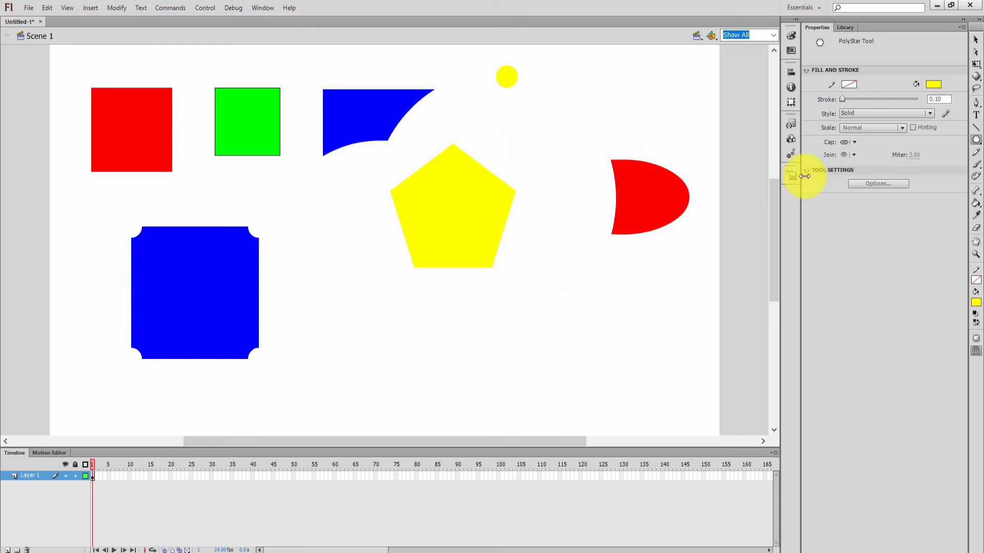
- Move the yellow pentagon up and to the right with the Selection tool, below the small yellow circle, and deselect it
{"action": "left_click", "coordinate": [975, 40]}
{"action": "left_click_drag", "start_coordinate": [499, 216], "coordinate": [550, 189]}
{"action": "left_click", "coordinate": [577, 276]}
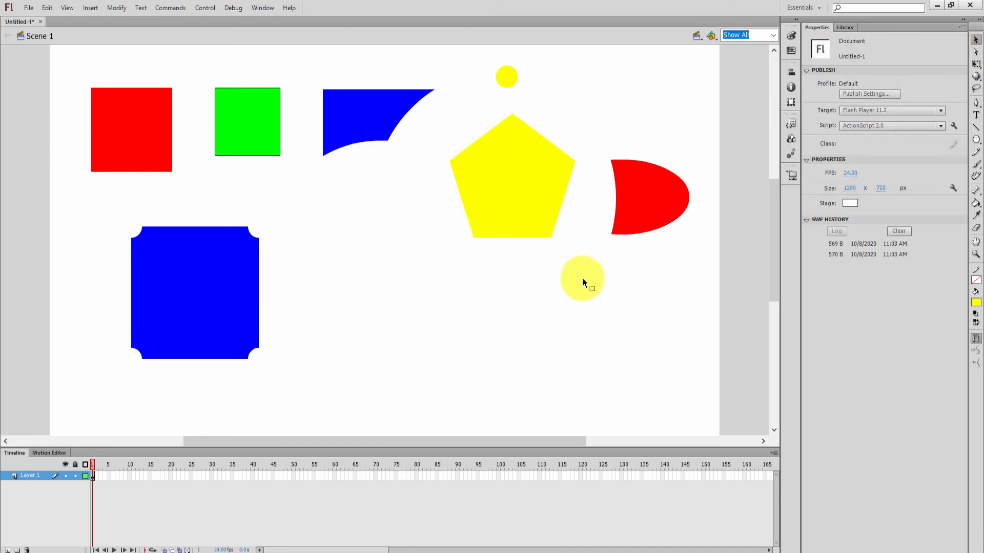
- Set the PolyStar tool to star style with 5 sides and a black fill, and draw a star about 311 px wide beside the large blue square
{"action": "left_click", "coordinate": [976, 139]}
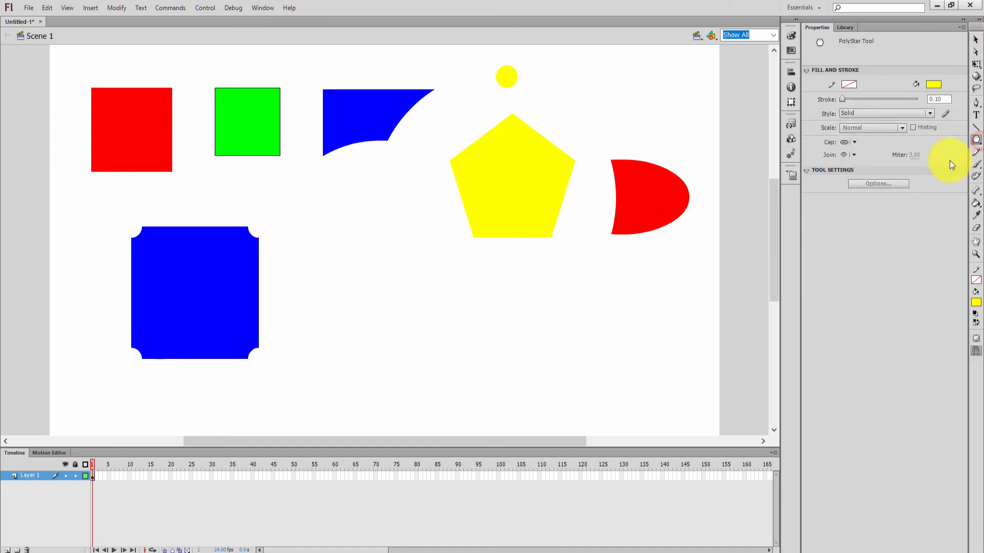
{"action": "left_click", "coordinate": [902, 186]}
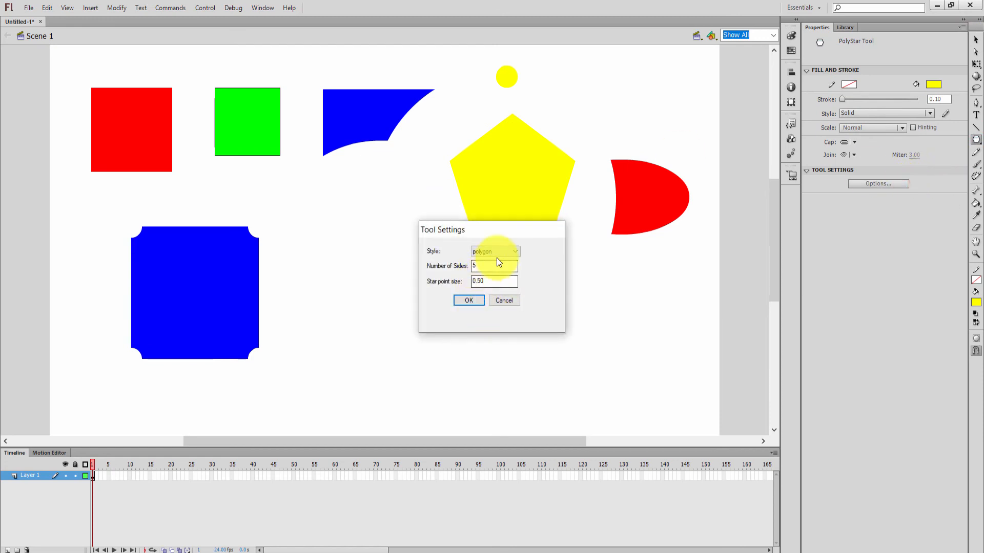
{"action": "left_click", "coordinate": [488, 267]}
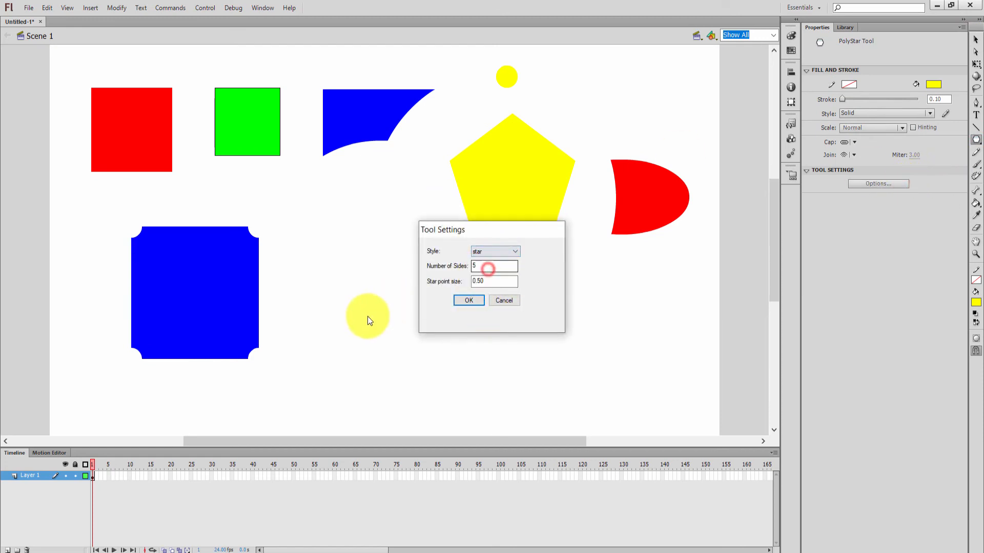
{"action": "left_click", "coordinate": [472, 299]}
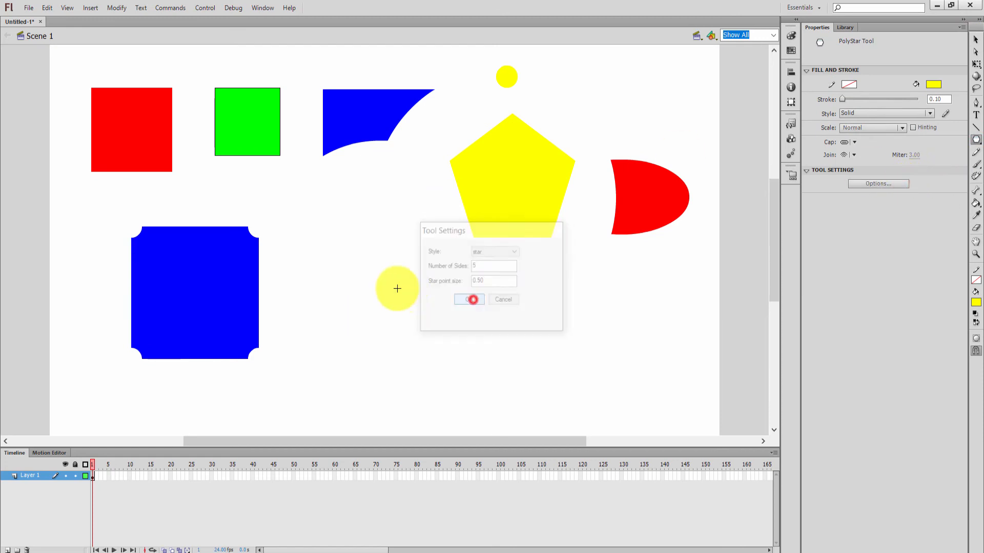
{"action": "left_click", "coordinate": [933, 83]}
{"action": "left_click", "coordinate": [831, 107]}
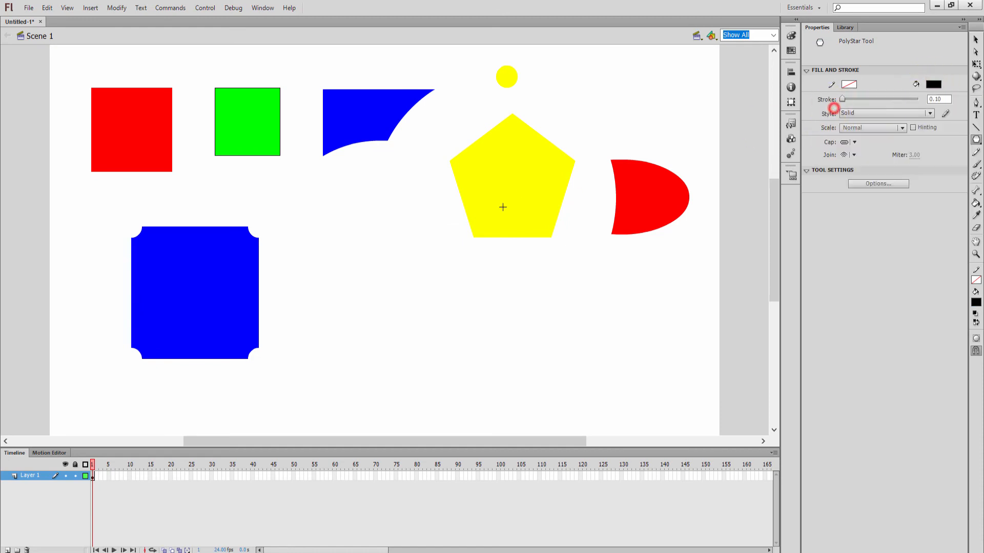
{"action": "left_click_drag", "start_coordinate": [351, 318], "coordinate": [354, 229]}
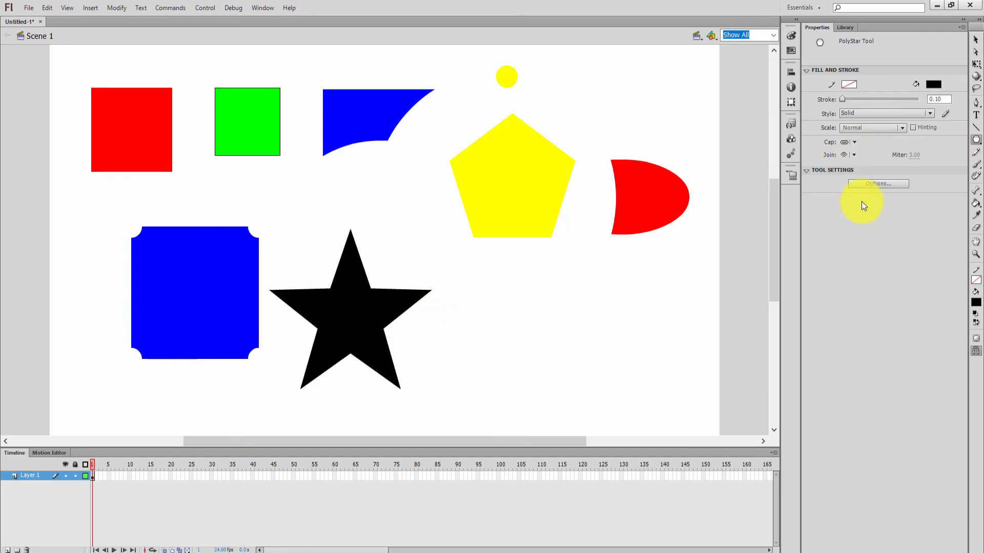
- Select the black star to check its size and fill properties, and deselect it
{"action": "left_click", "coordinate": [976, 39]}
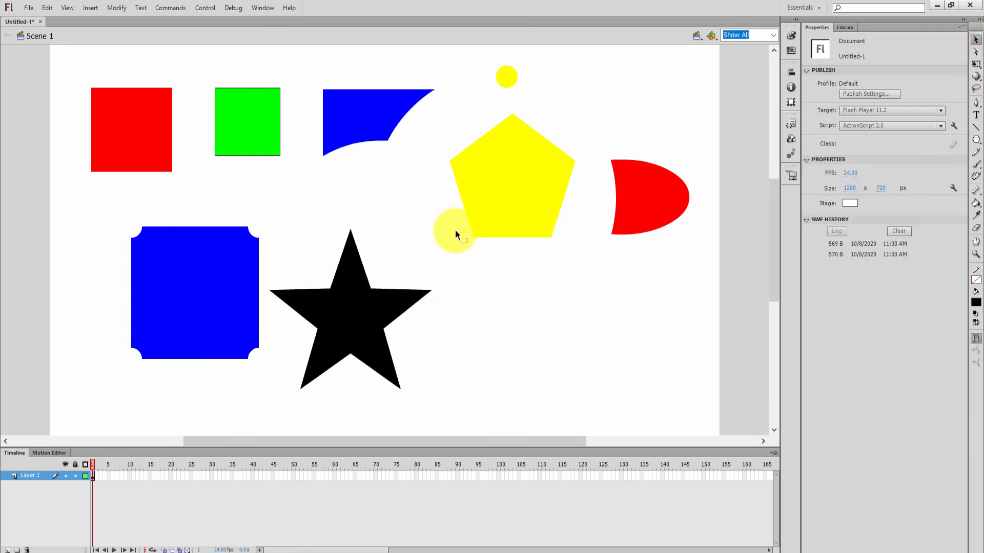
{"action": "left_click", "coordinate": [352, 308]}
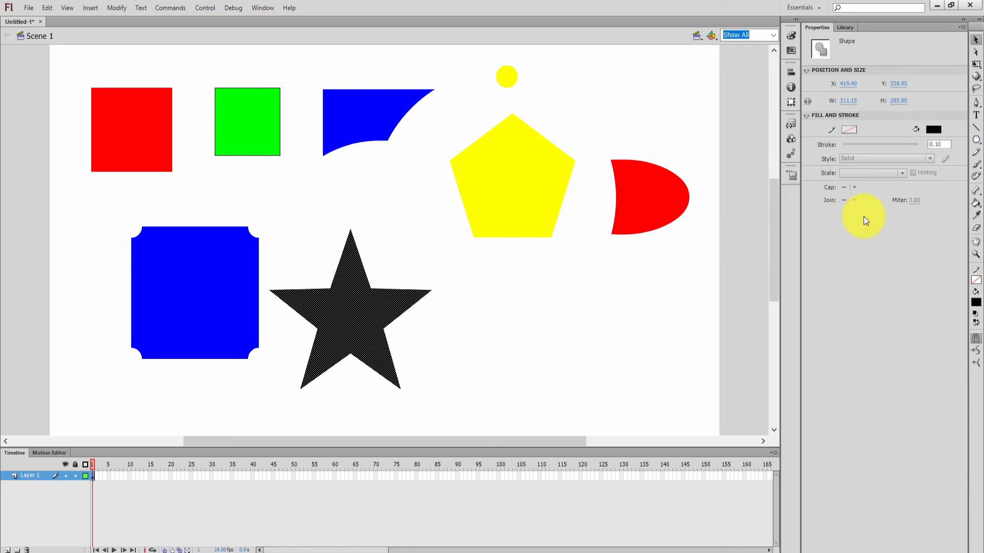
{"action": "left_click", "coordinate": [627, 327]}
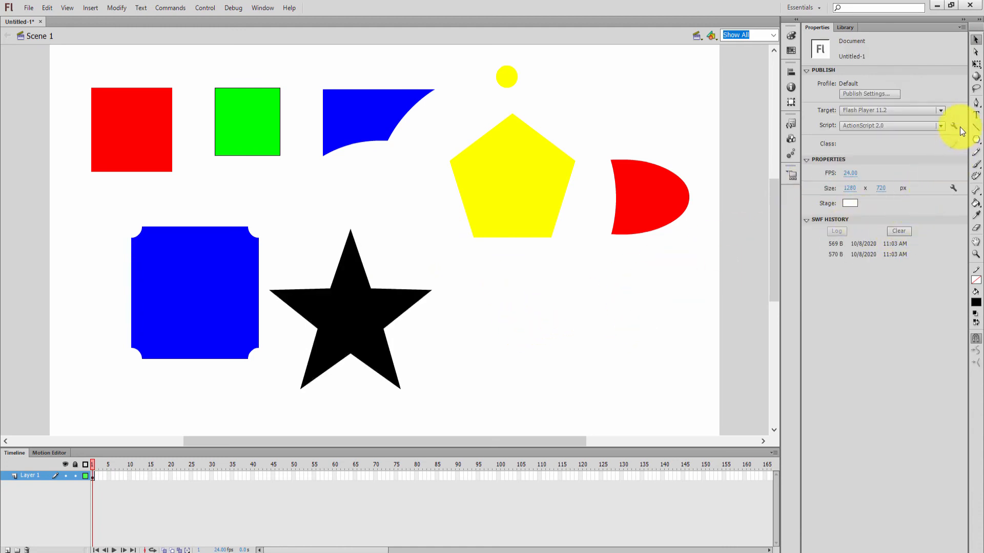
- Set the PolyStar tool to draw without a stroke and with a dark magenta fill
{"action": "left_click", "coordinate": [976, 140]}
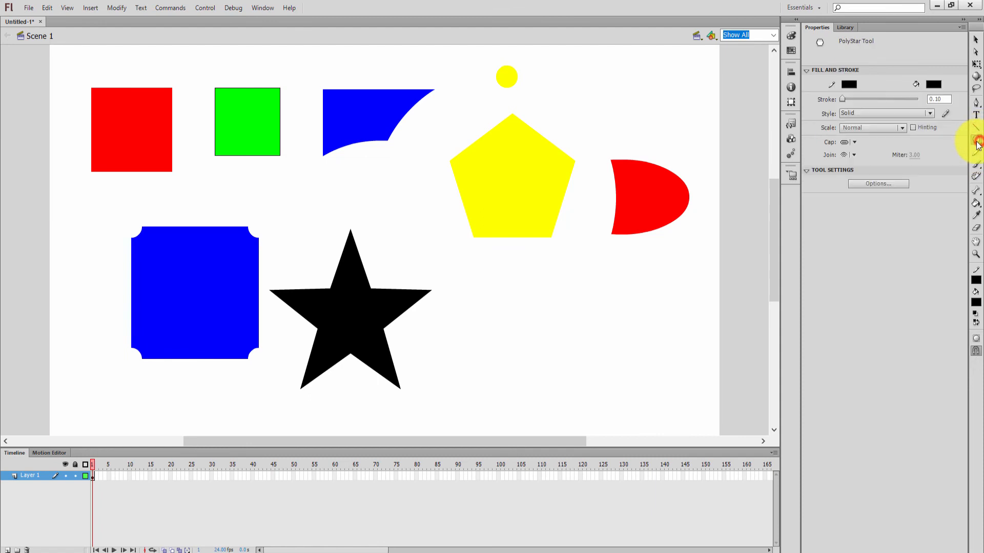
{"action": "left_click", "coordinate": [844, 85]}
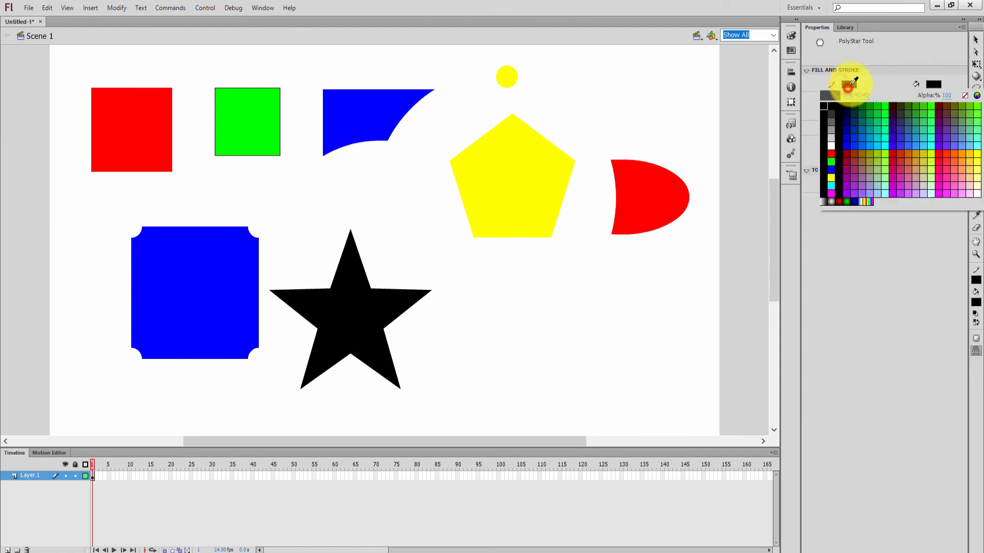
{"action": "left_click", "coordinate": [966, 96]}
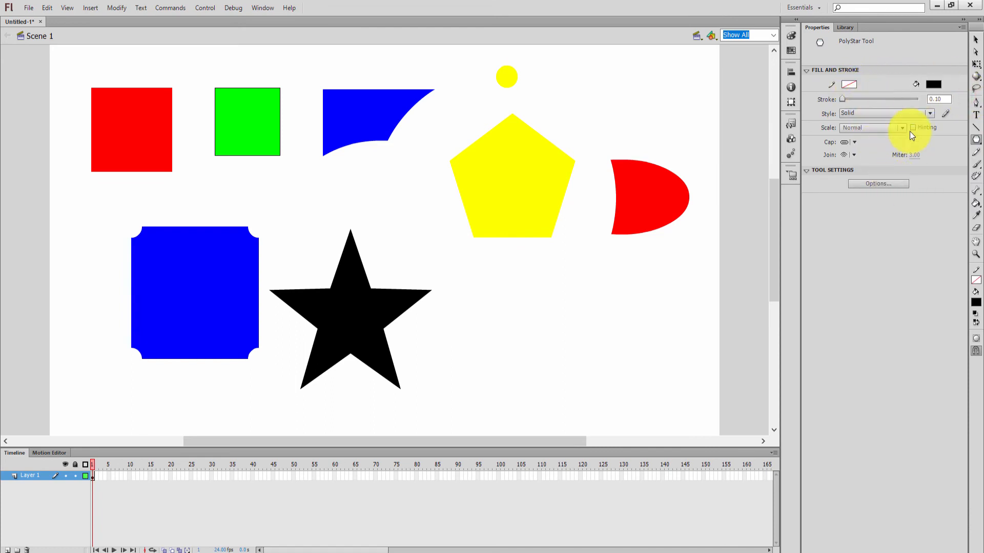
{"action": "left_click", "coordinate": [933, 84]}
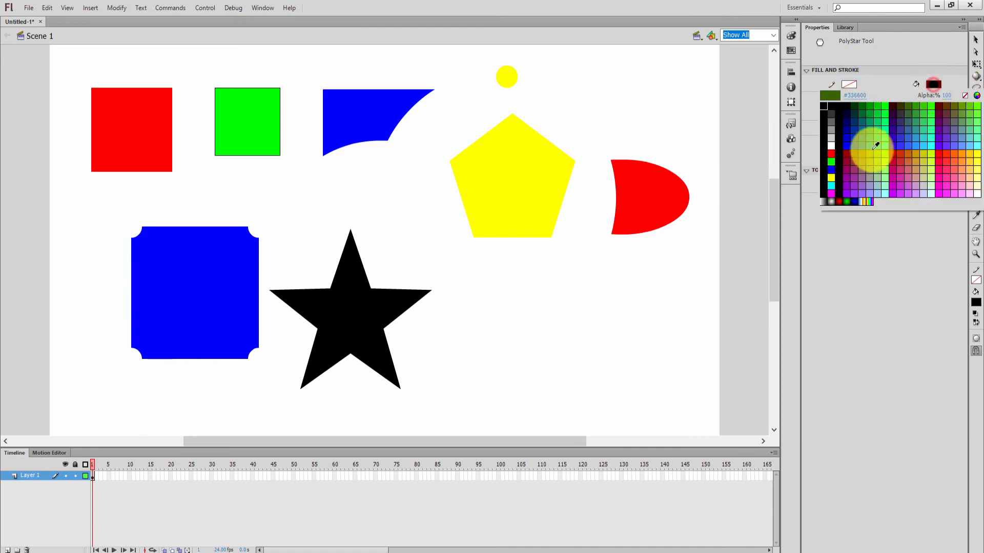
{"action": "left_click", "coordinate": [852, 164]}
- Set the PolyStar tool to star style with 4 sides and draw a four-pointed star below the yellow pentagon
{"action": "left_click", "coordinate": [877, 184]}
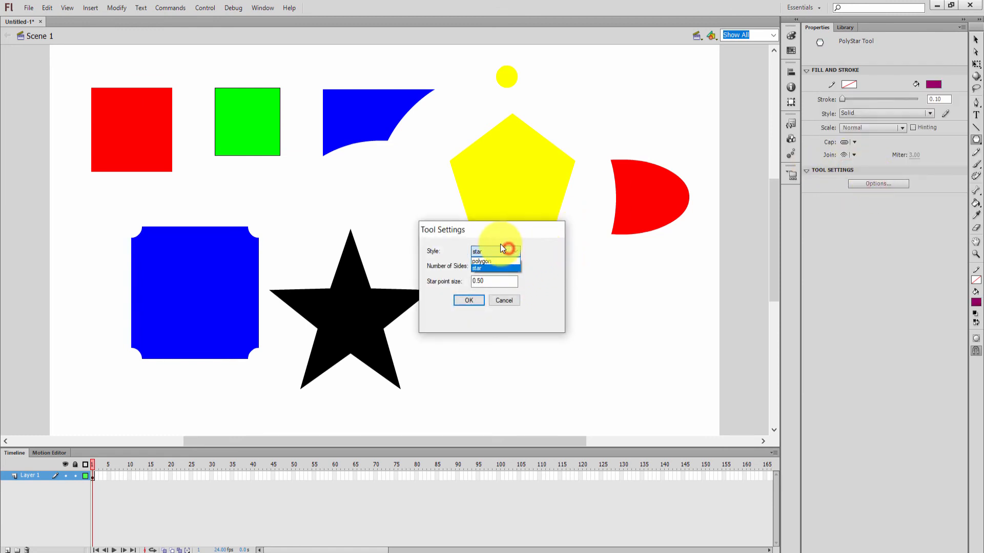
{"action": "left_click", "coordinate": [486, 269]}
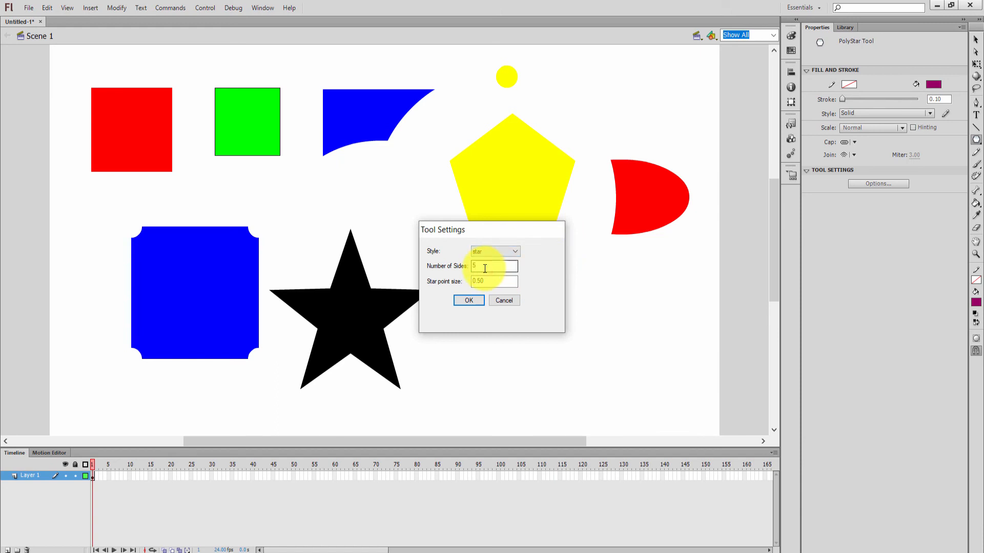
{"action": "left_click_drag", "start_coordinate": [484, 268], "coordinate": [456, 259]}
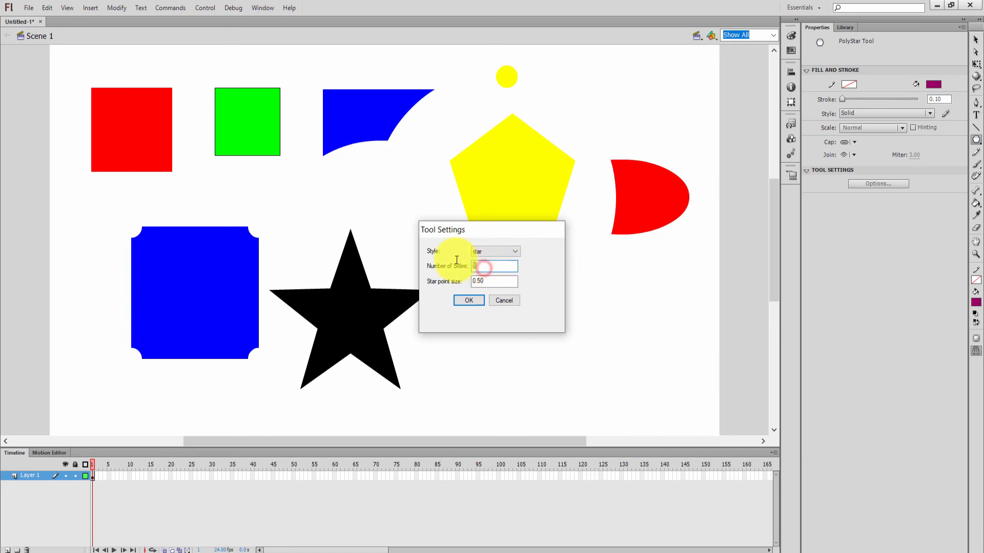
{"action": "left_click", "coordinate": [465, 304]}
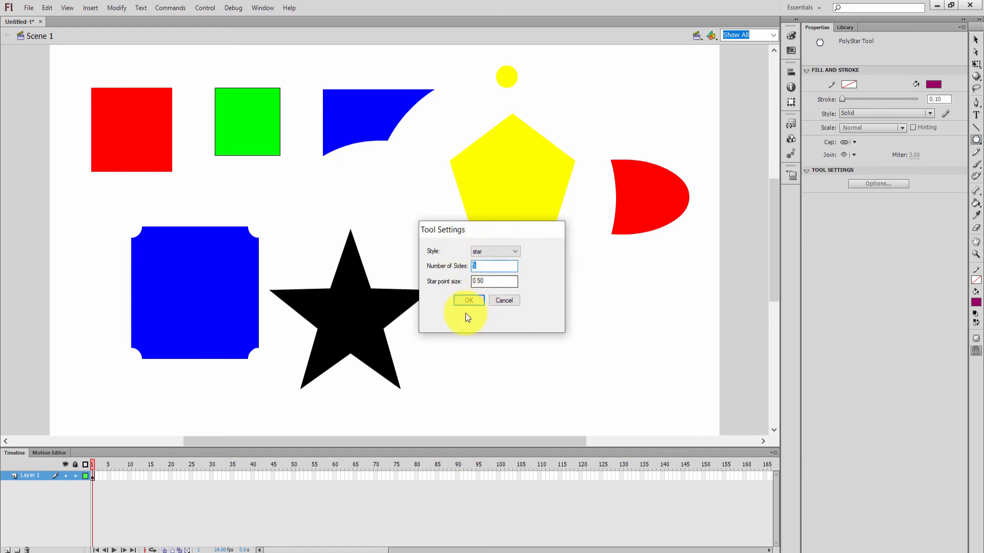
{"action": "type", "text": "4"}
{"action": "left_click", "coordinate": [468, 300]}
{"action": "left_click_drag", "start_coordinate": [560, 321], "coordinate": [564, 390]}
{"action": "left_click", "coordinate": [660, 358]}
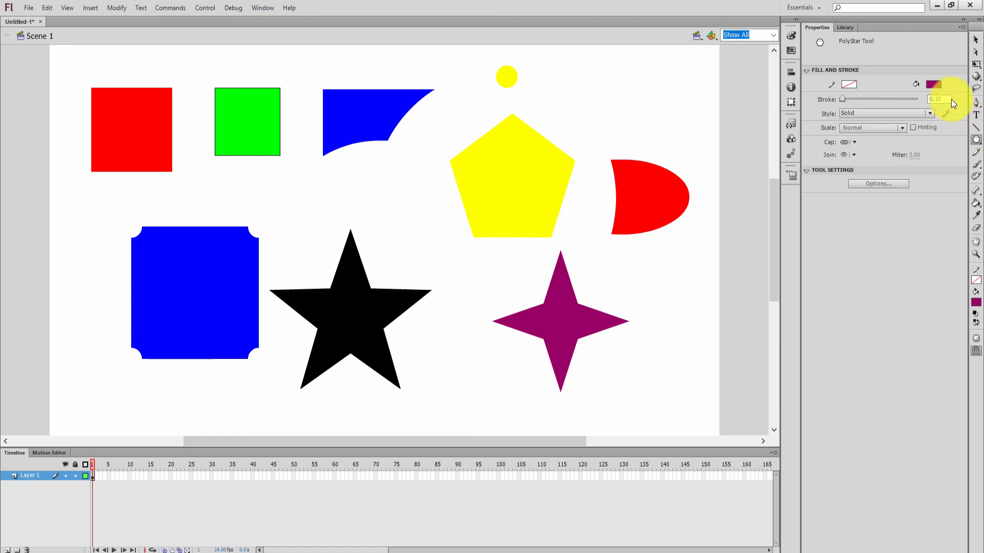
- Punch a round hole in the magenta star's centre by merging the small yellow circle there and moving it off to the pentagon's upper-right corner
{"action": "left_click", "coordinate": [976, 41]}
{"action": "left_click", "coordinate": [575, 83]}
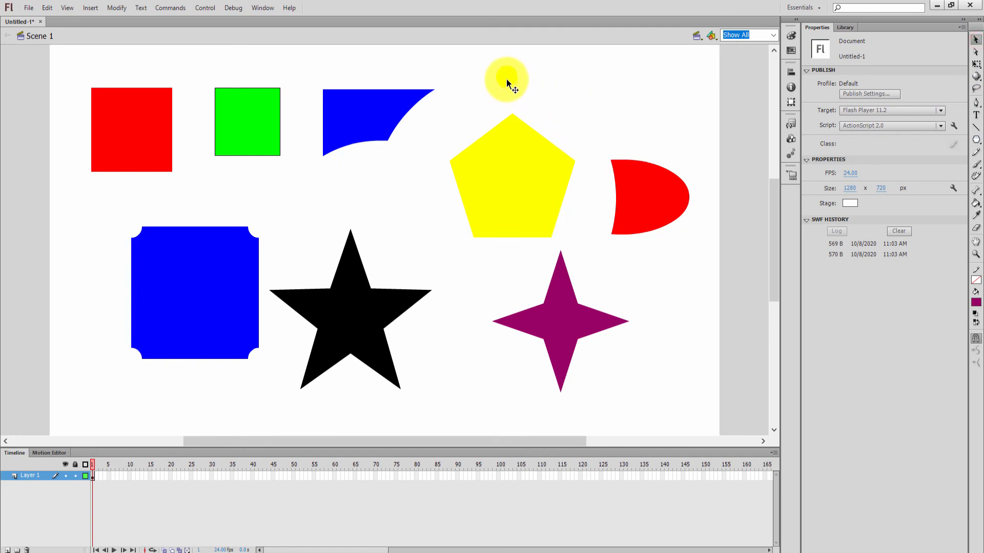
{"action": "left_click", "coordinate": [507, 79]}
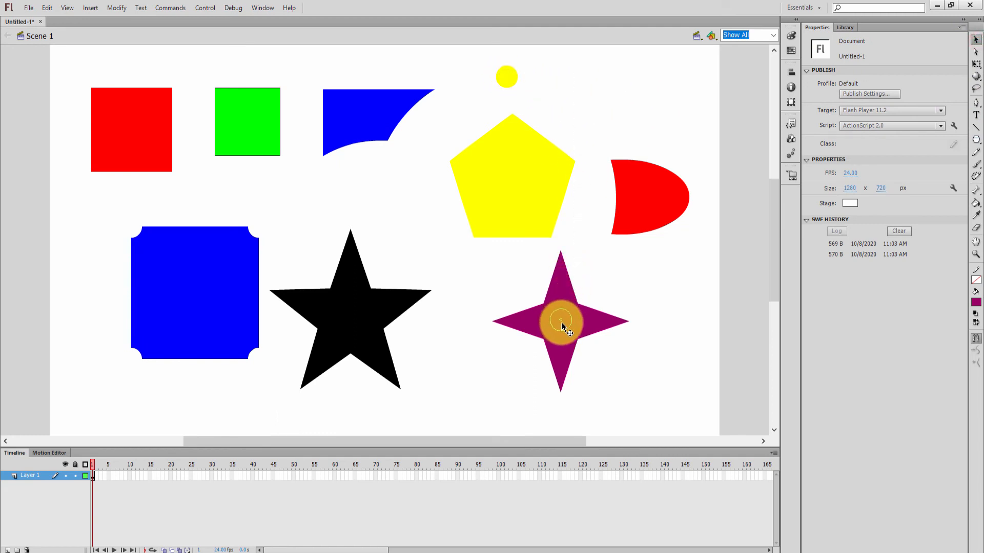
{"action": "key", "text": "ctrl+v"}
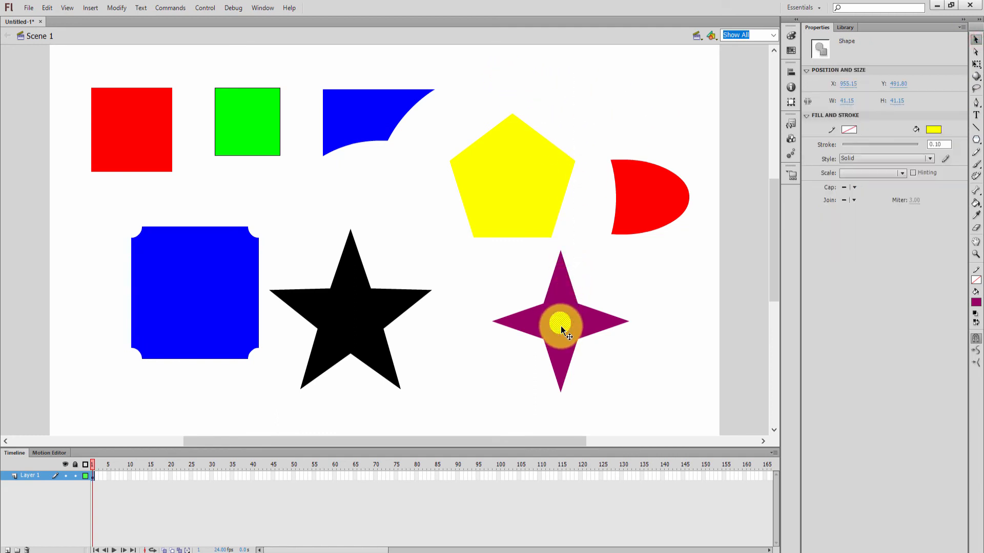
{"action": "left_click", "coordinate": [648, 379]}
{"action": "left_click_drag", "start_coordinate": [562, 322], "coordinate": [571, 163]}
{"action": "left_click", "coordinate": [648, 347]}
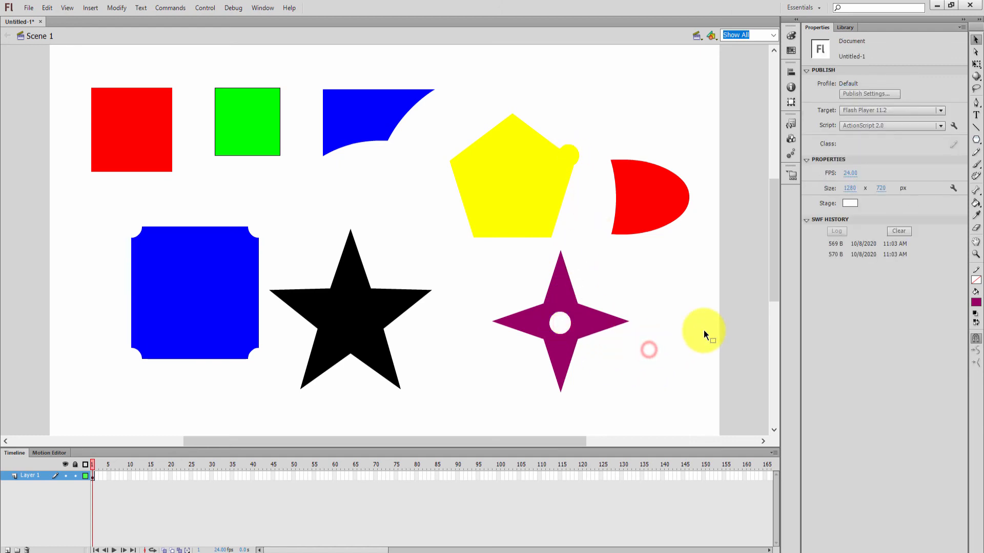
- Move the pierced magenta star to the stage's right edge, below the red cut ellipse, and deselect it
{"action": "left_click", "coordinate": [596, 323]}
{"action": "left_click_drag", "start_coordinate": [595, 325], "coordinate": [660, 338]}
{"action": "left_click", "coordinate": [707, 399]}
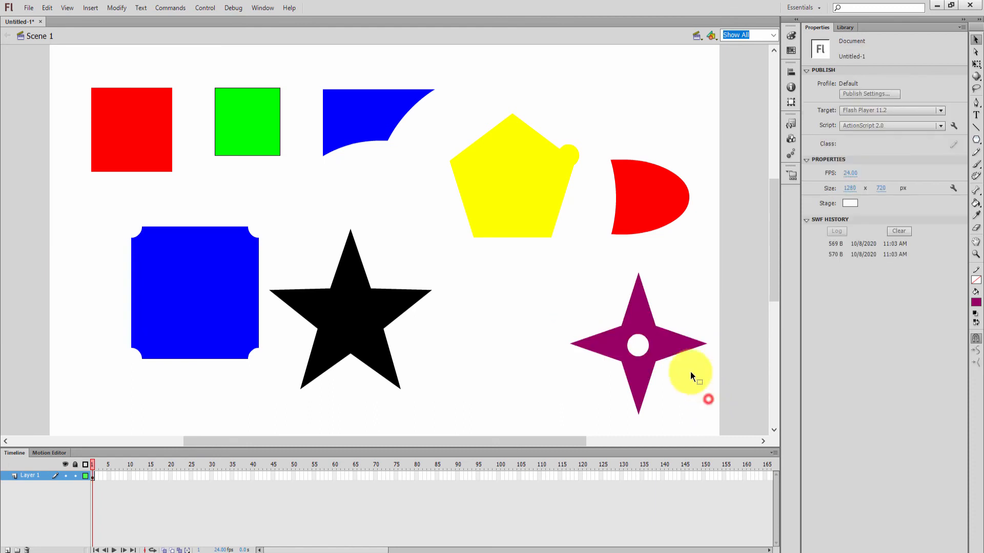
{"action": "left_click_drag", "start_coordinate": [665, 349], "coordinate": [676, 349]}
{"action": "left_click", "coordinate": [714, 386]}
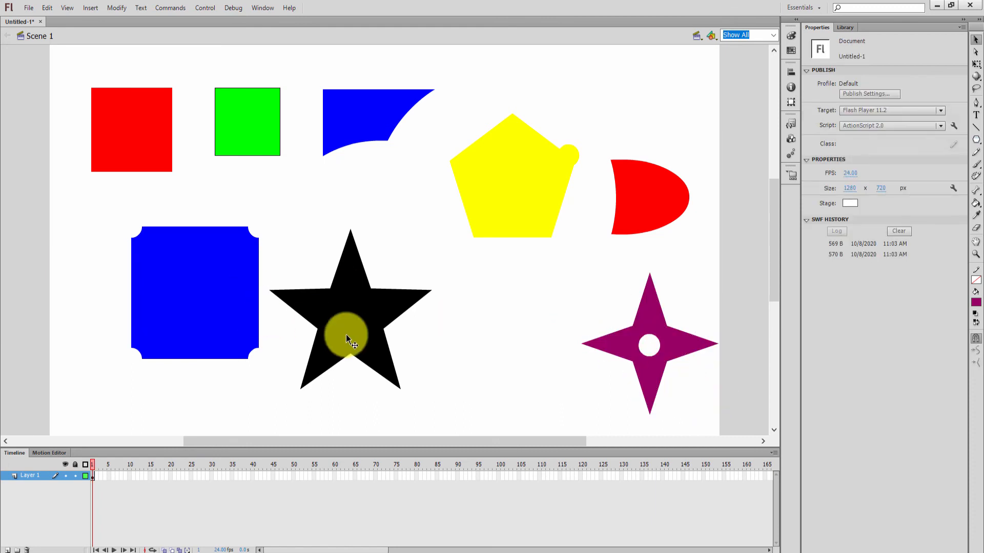
- Delete all shapes on the stage except the pierced magenta star
{"action": "left_click_drag", "start_coordinate": [348, 334], "coordinate": [341, 334]}
{"action": "left_click_drag", "start_coordinate": [58, 76], "coordinate": [465, 426]}
{"action": "key", "text": "Delete"}
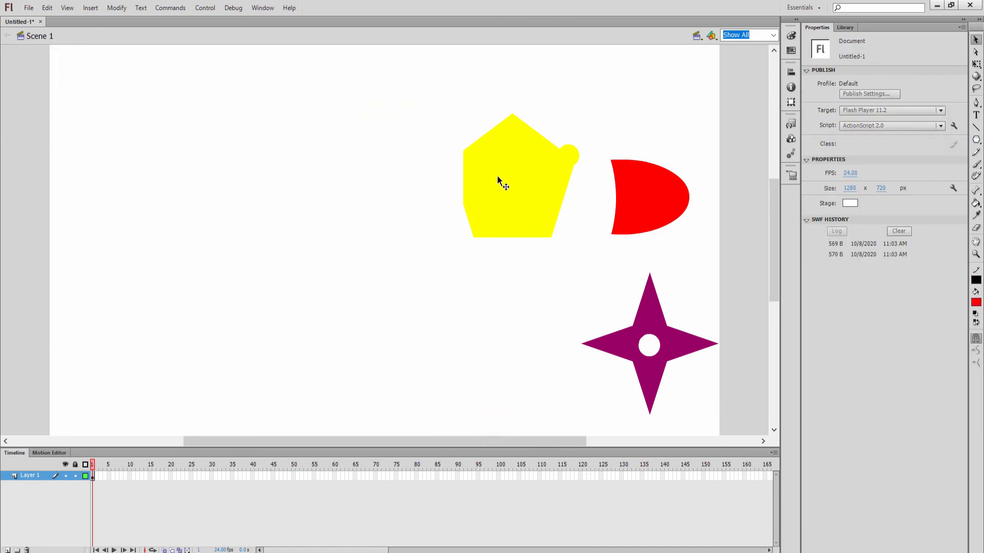
{"action": "left_click_drag", "start_coordinate": [397, 84], "coordinate": [801, 251]}
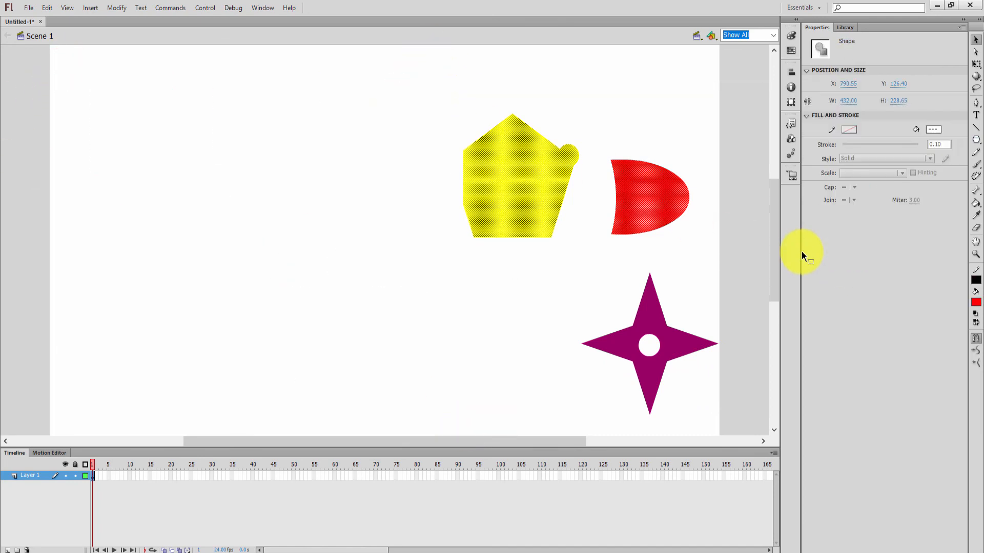
{"action": "key", "text": "Delete"}
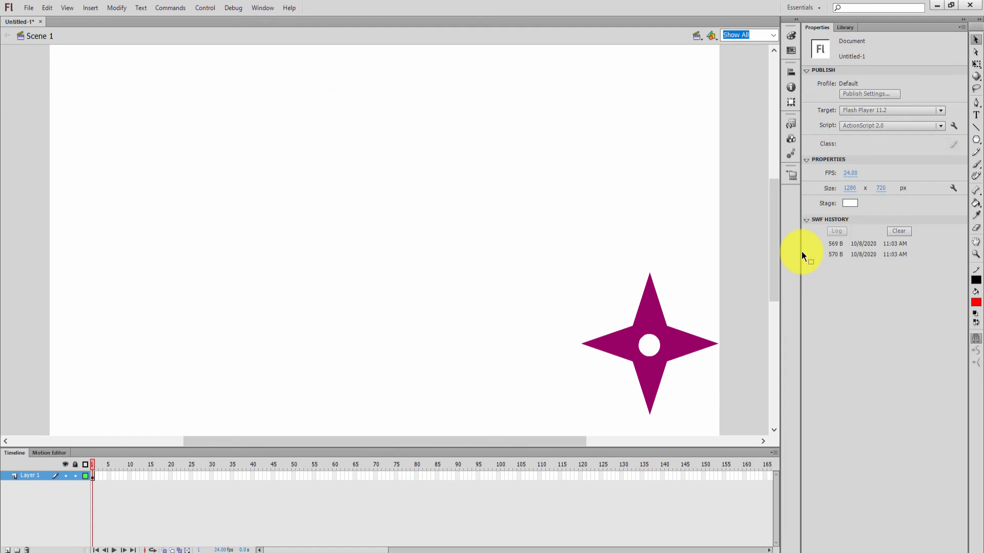
- Set the PolyStar tool to polygon style with 3 sides and no stroke, and draw a red triangle in the stage's upper-left area
{"action": "left_click", "coordinate": [976, 140]}
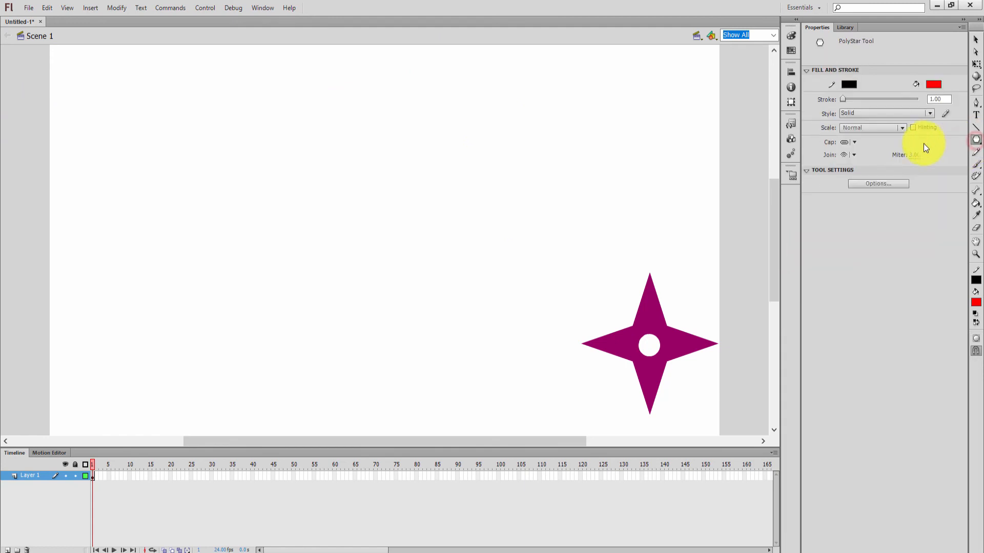
{"action": "left_click", "coordinate": [887, 183]}
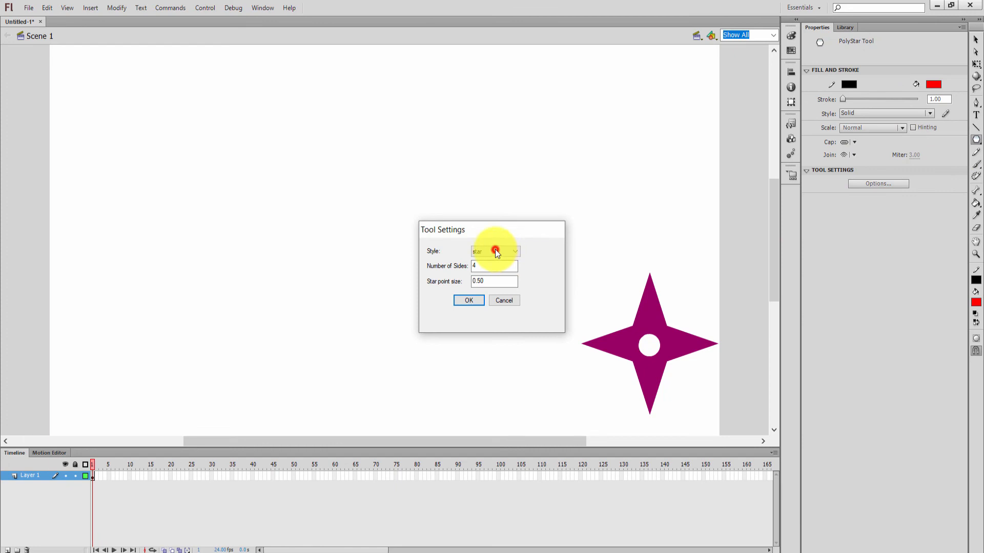
{"action": "left_click", "coordinate": [495, 263]}
{"action": "double_click", "coordinate": [490, 265]}
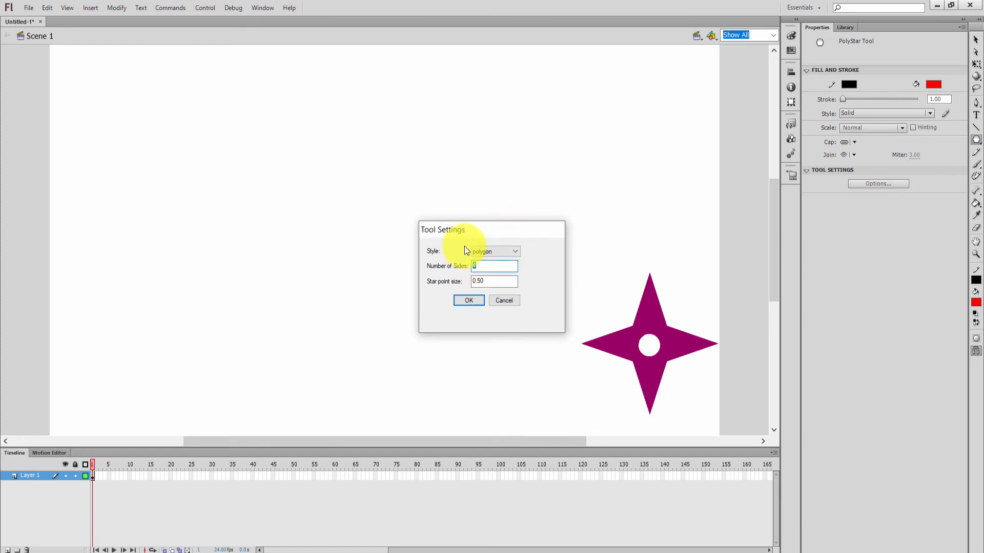
{"action": "left_click", "coordinate": [476, 302]}
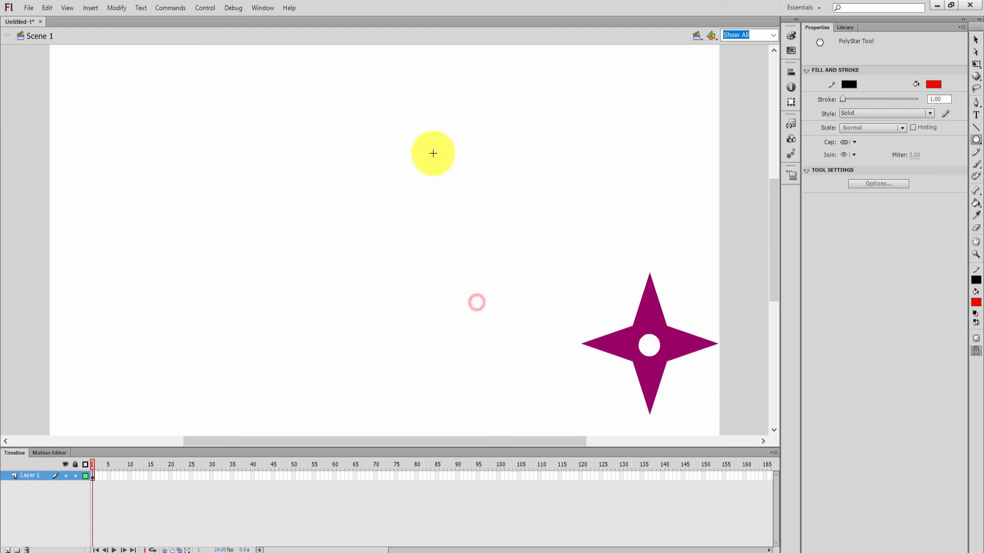
{"action": "left_click", "coordinate": [849, 86]}
{"action": "left_click", "coordinate": [962, 96]}
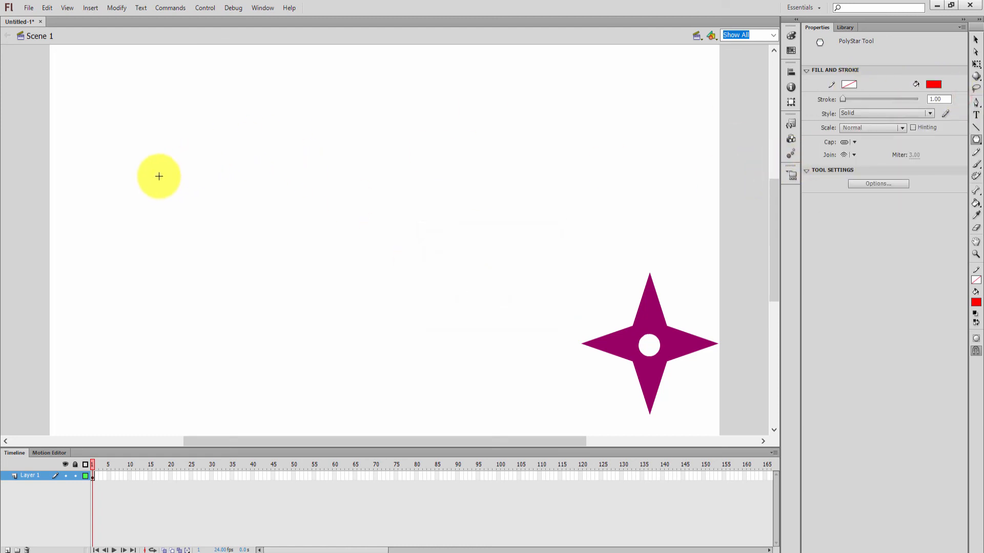
{"action": "left_click_drag", "start_coordinate": [159, 159], "coordinate": [154, 81]}
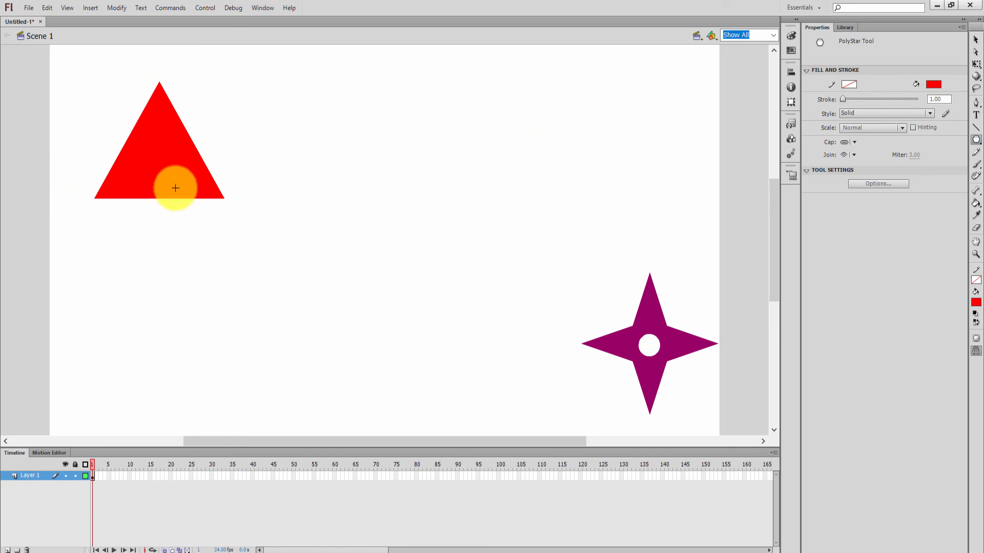
- Set the polygon's number of sides to 4 and draw a red diamond beside the triangle
{"action": "left_click", "coordinate": [888, 183]}
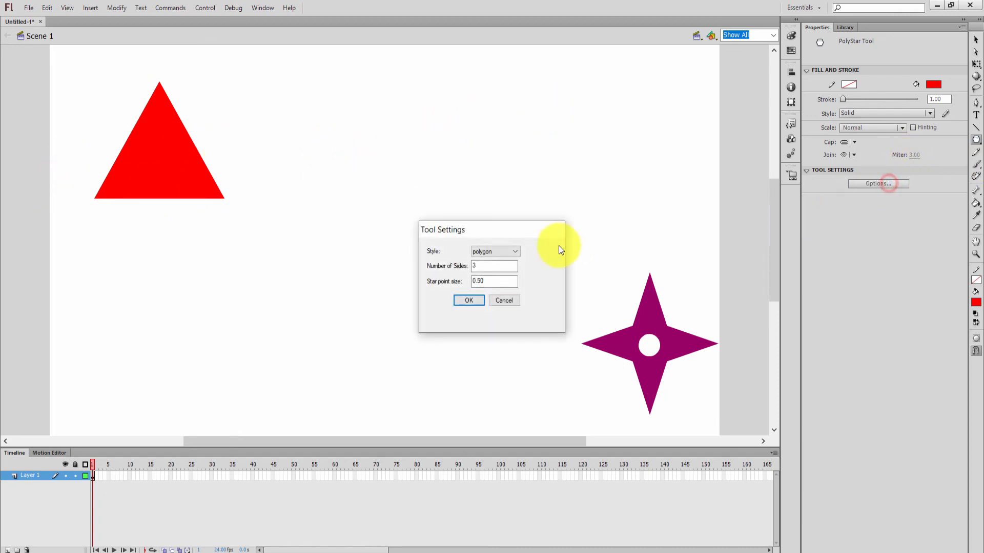
{"action": "left_click", "coordinate": [506, 249]}
{"action": "left_click", "coordinate": [507, 249]}
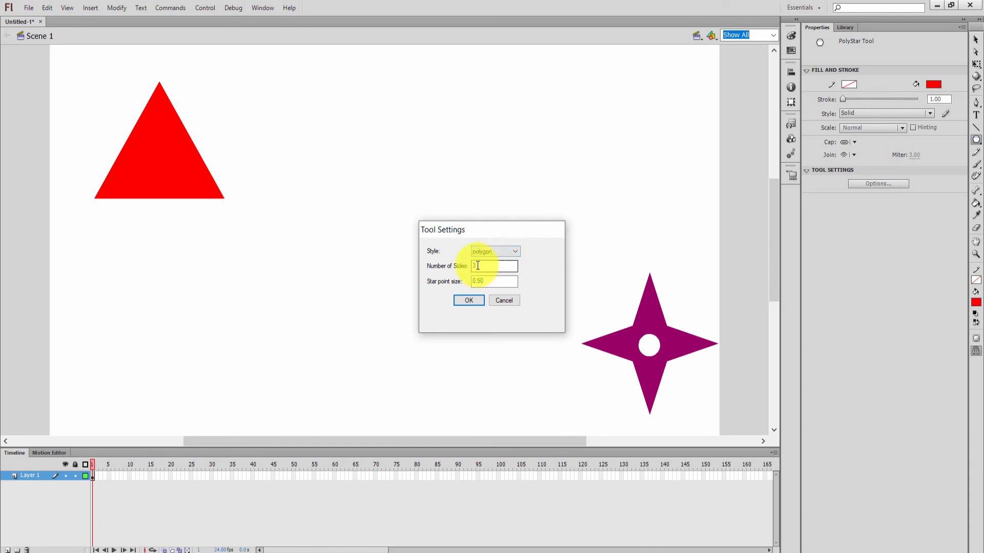
{"action": "left_click_drag", "start_coordinate": [484, 266], "coordinate": [460, 260]}
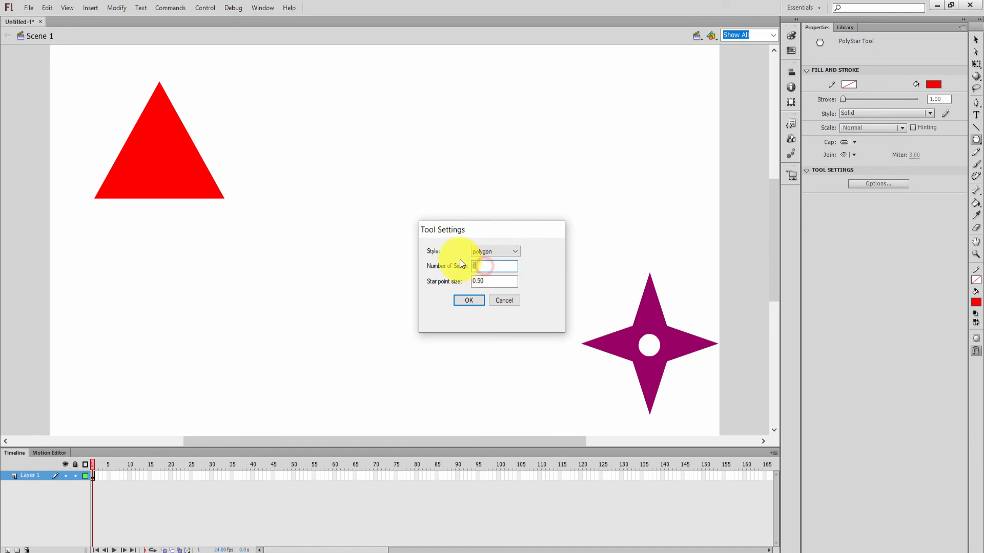
{"action": "left_click", "coordinate": [466, 302]}
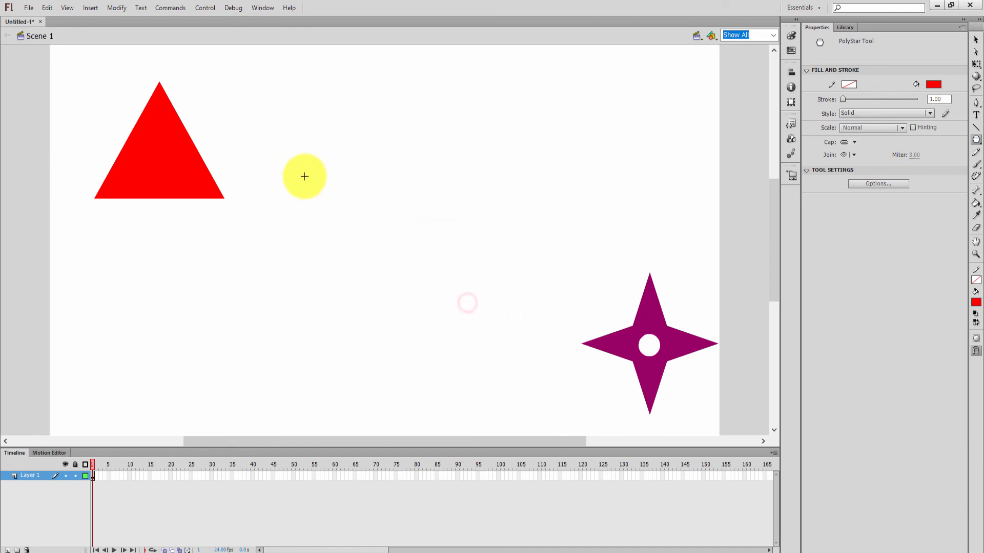
{"action": "left_click_drag", "start_coordinate": [349, 159], "coordinate": [337, 246]}
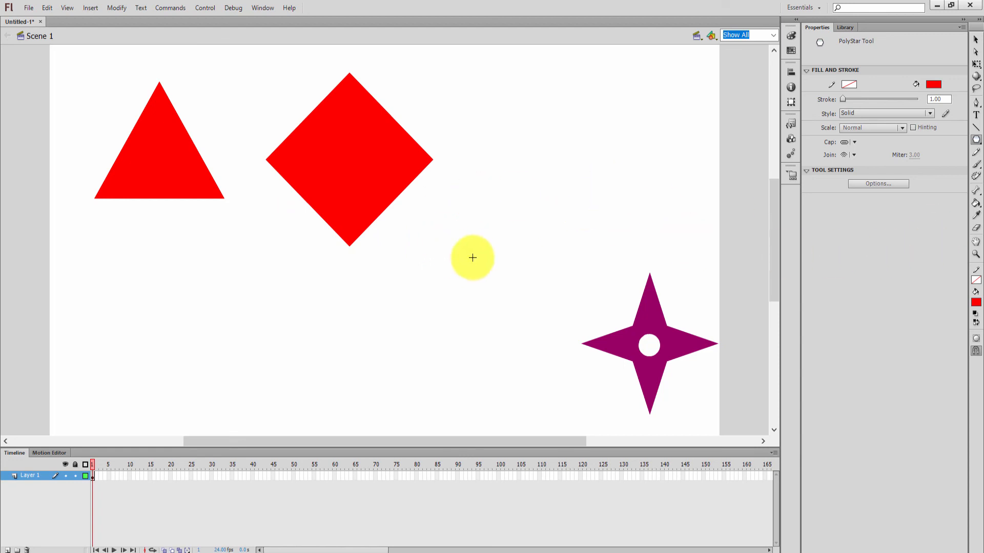
- Set the PolyStar tool to star style with 6 sides, draw a red six-pointed star below the diamond, and return to the Selection tool
{"action": "left_click", "coordinate": [976, 139]}
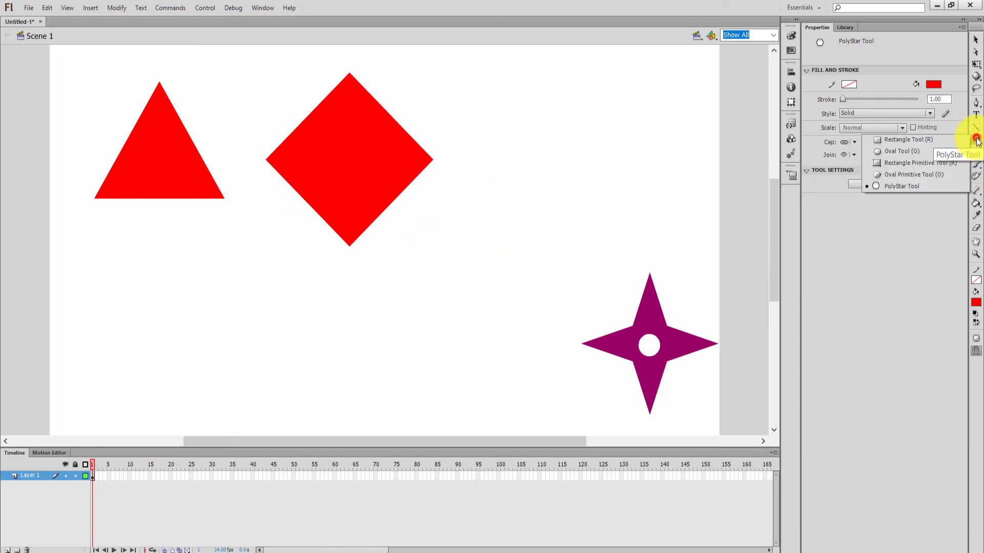
{"action": "left_click", "coordinate": [933, 185]}
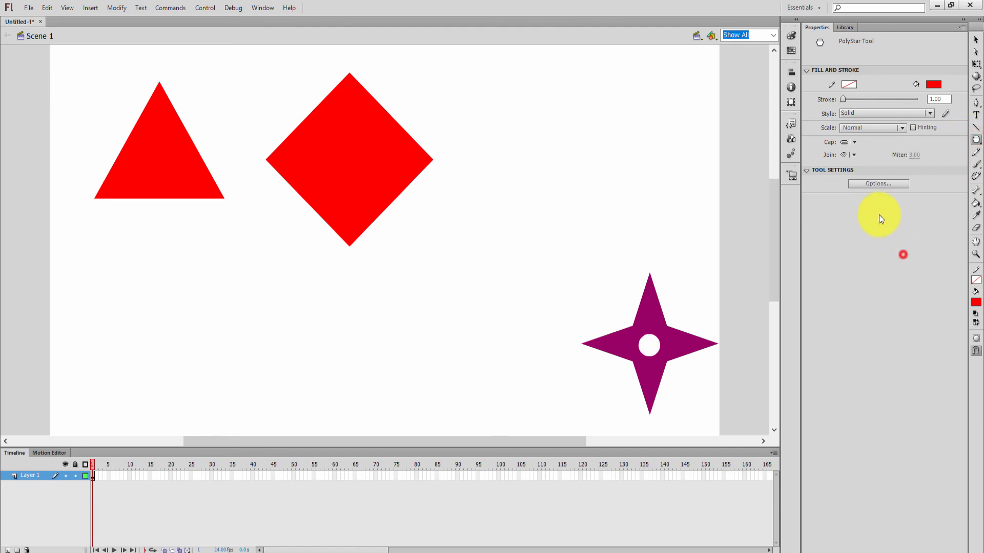
{"action": "left_click", "coordinate": [881, 173]}
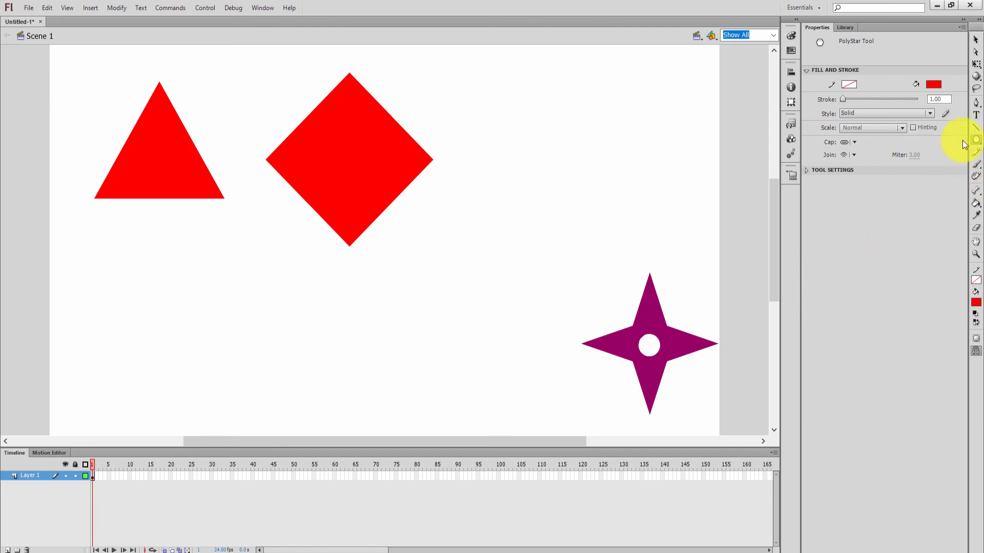
{"action": "left_click", "coordinate": [806, 171]}
{"action": "left_click", "coordinate": [853, 182]}
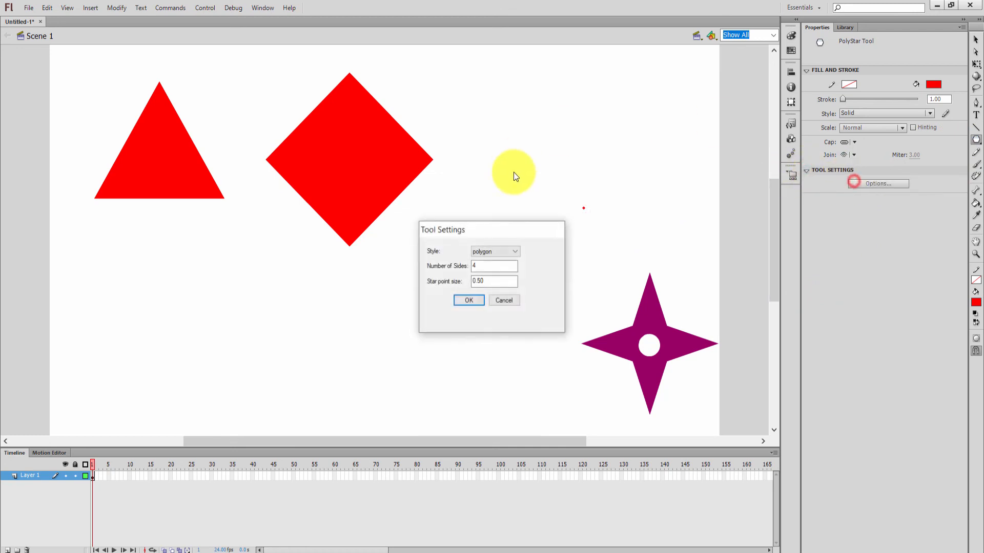
{"action": "left_click", "coordinate": [503, 252]}
{"action": "left_click", "coordinate": [487, 265]}
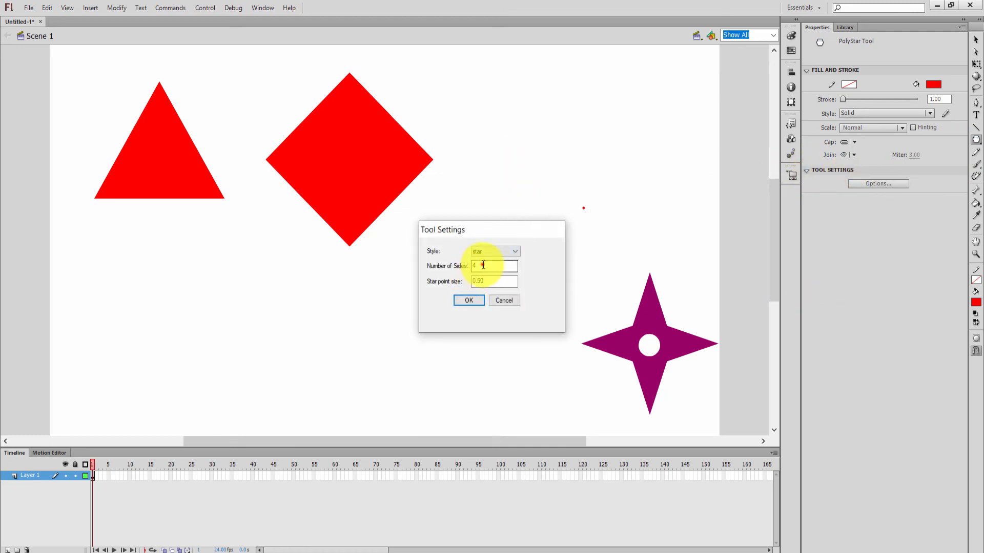
{"action": "double_click", "coordinate": [488, 265]}
{"action": "left_click", "coordinate": [461, 300]}
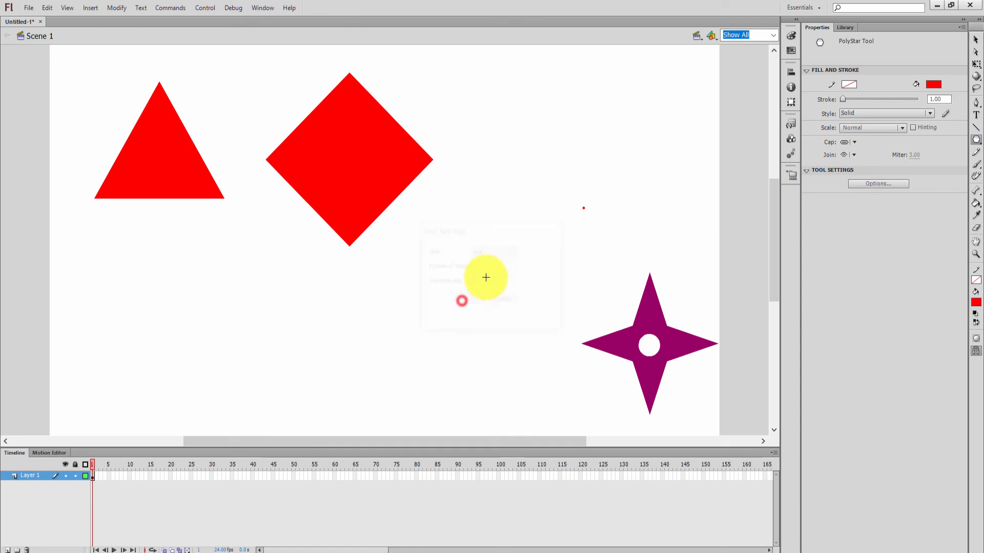
{"action": "left_click_drag", "start_coordinate": [417, 333], "coordinate": [491, 345]}
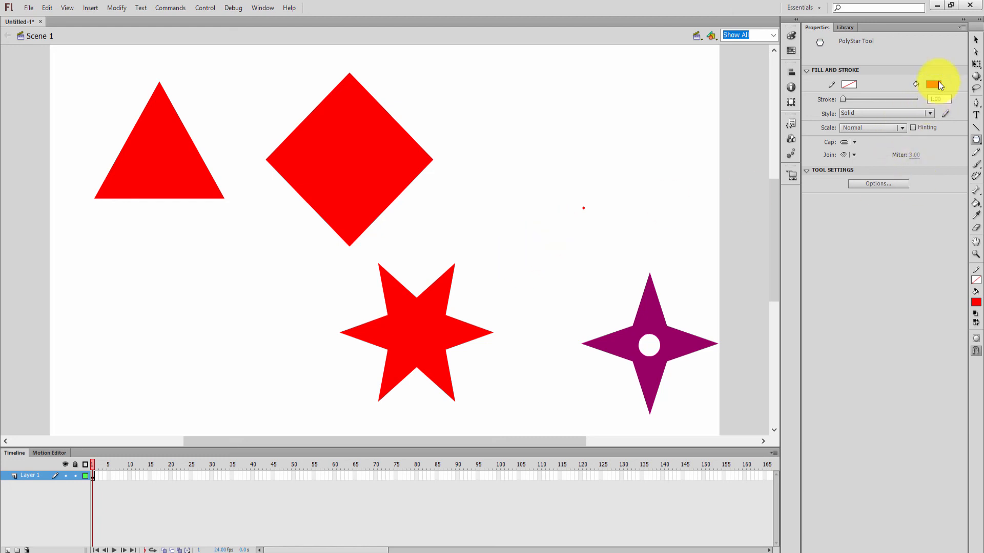
{"action": "left_click", "coordinate": [975, 40]}
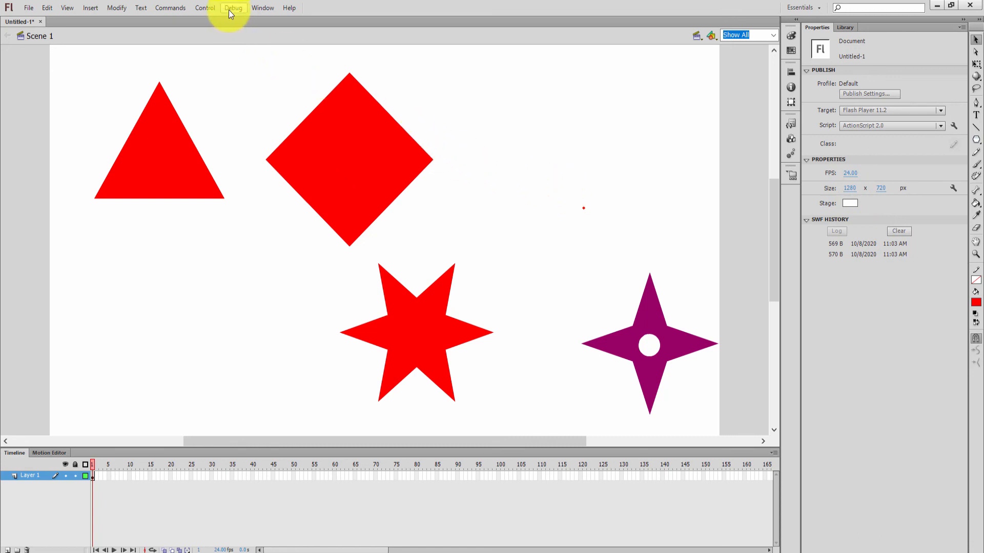
- Test the movie to preview the shapes in the player window, reposition that window, and close it
{"action": "left_click", "coordinate": [202, 11]}
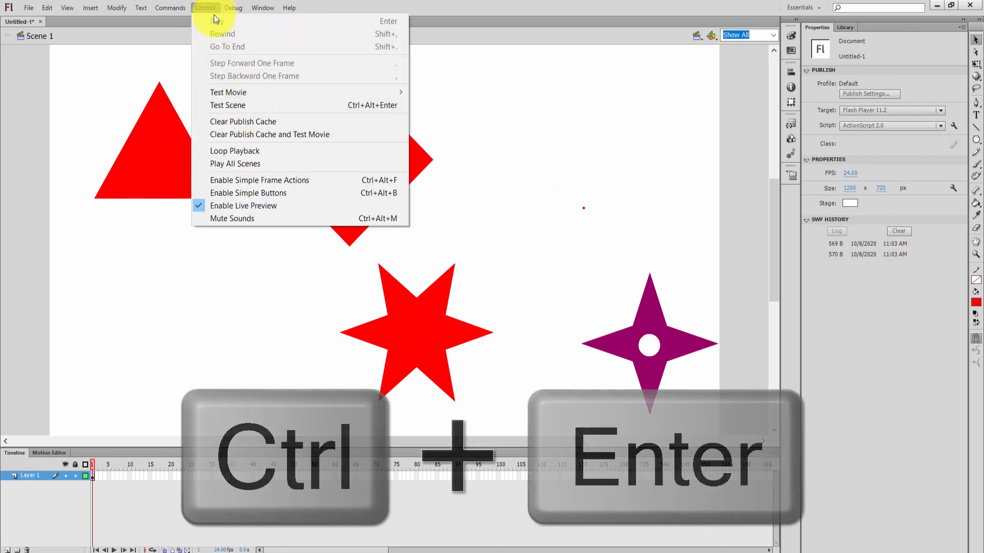
{"action": "mouse_move", "coordinate": [243, 98]}
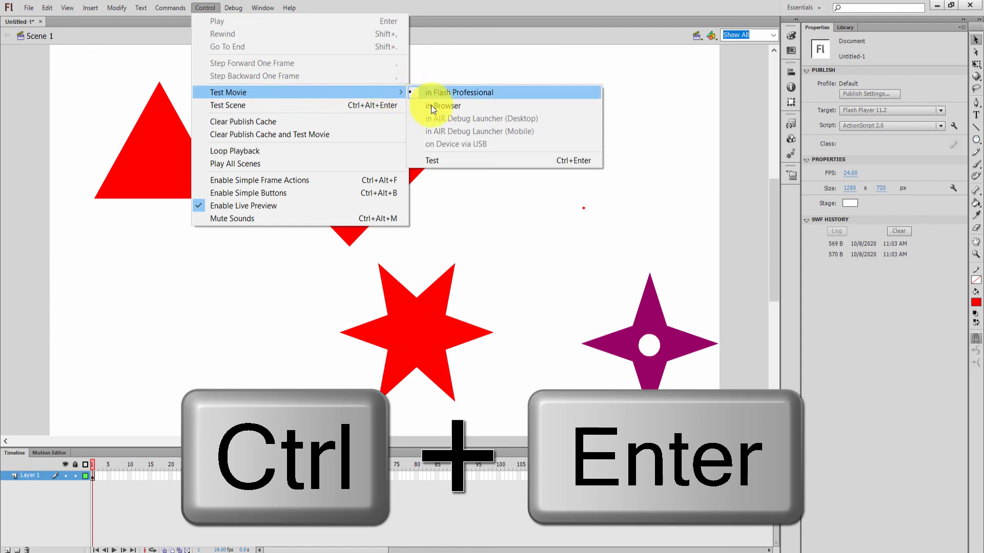
{"action": "left_click", "coordinate": [450, 161]}
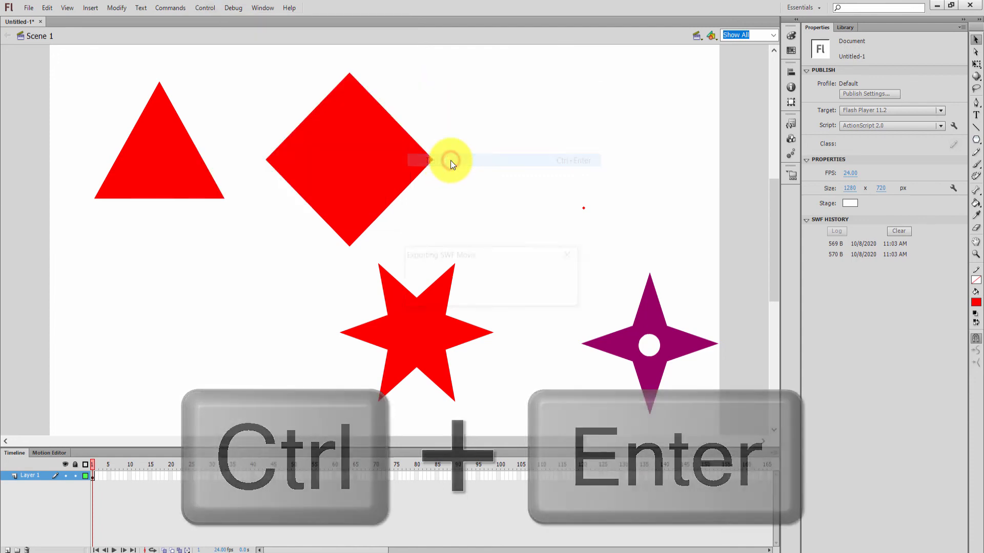
{"action": "left_click_drag", "start_coordinate": [500, 19], "coordinate": [550, 47]}
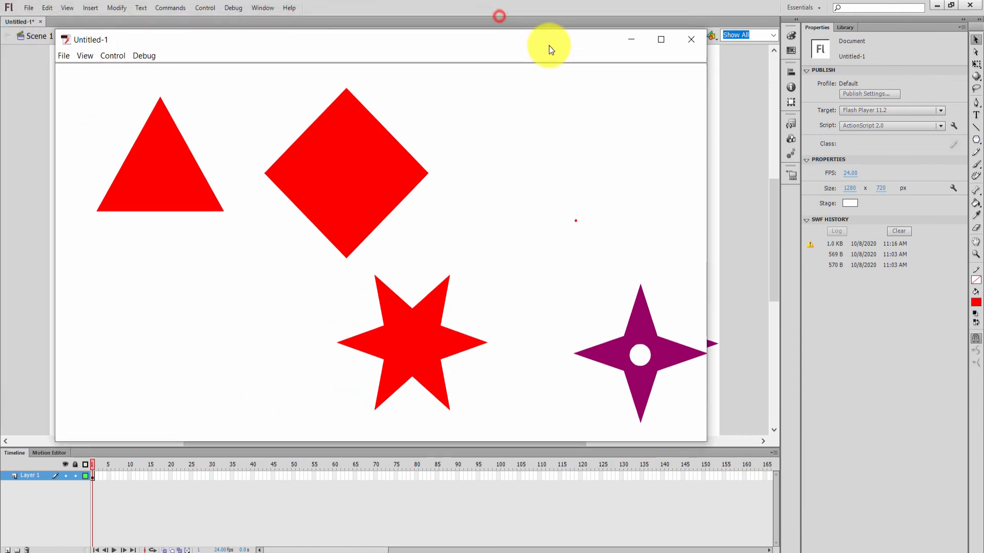
{"action": "left_click", "coordinate": [690, 41]}
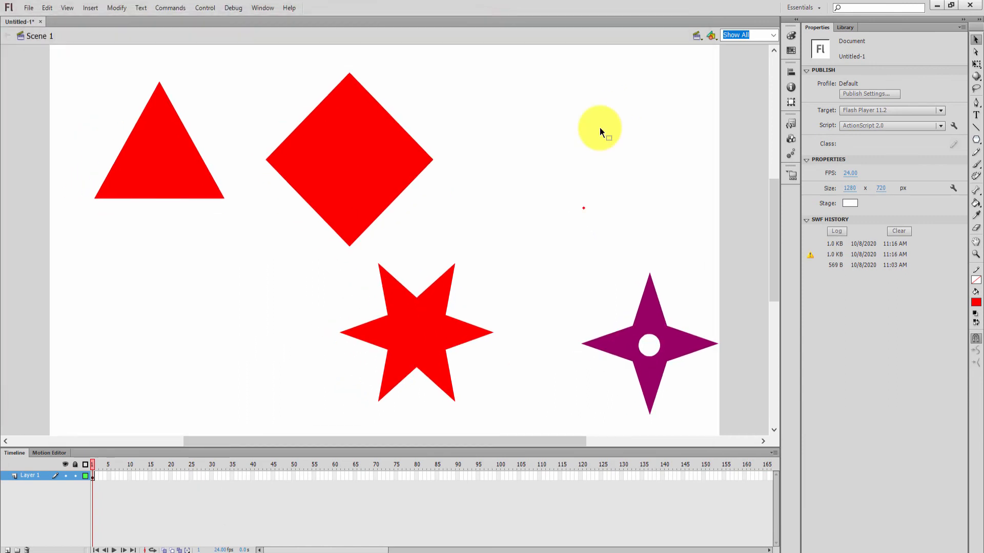